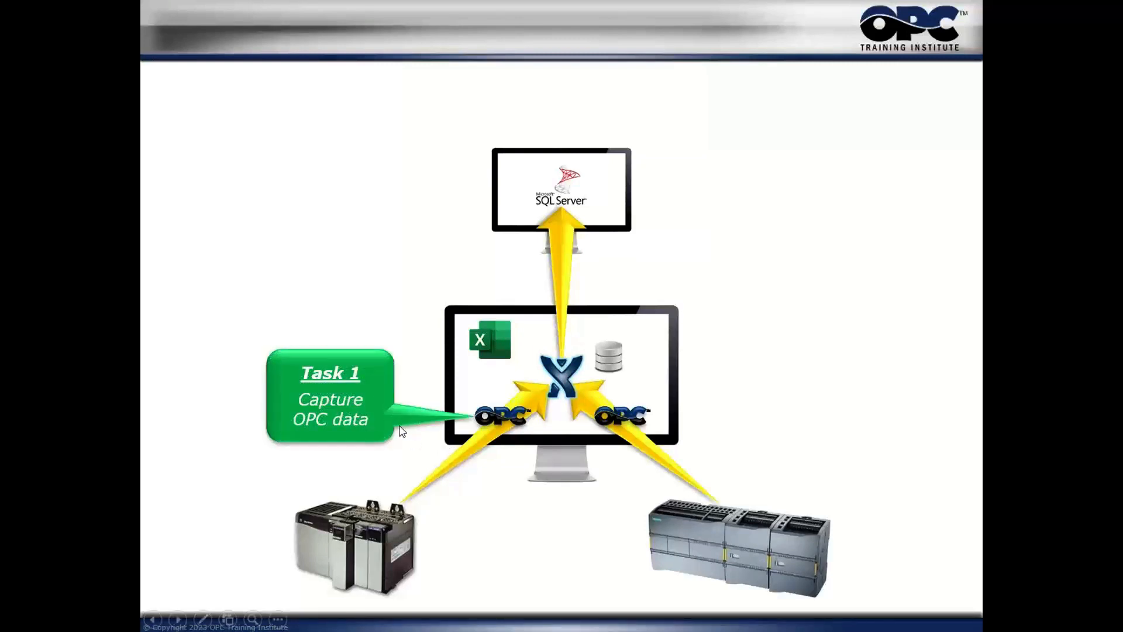
left_click(620, 357)
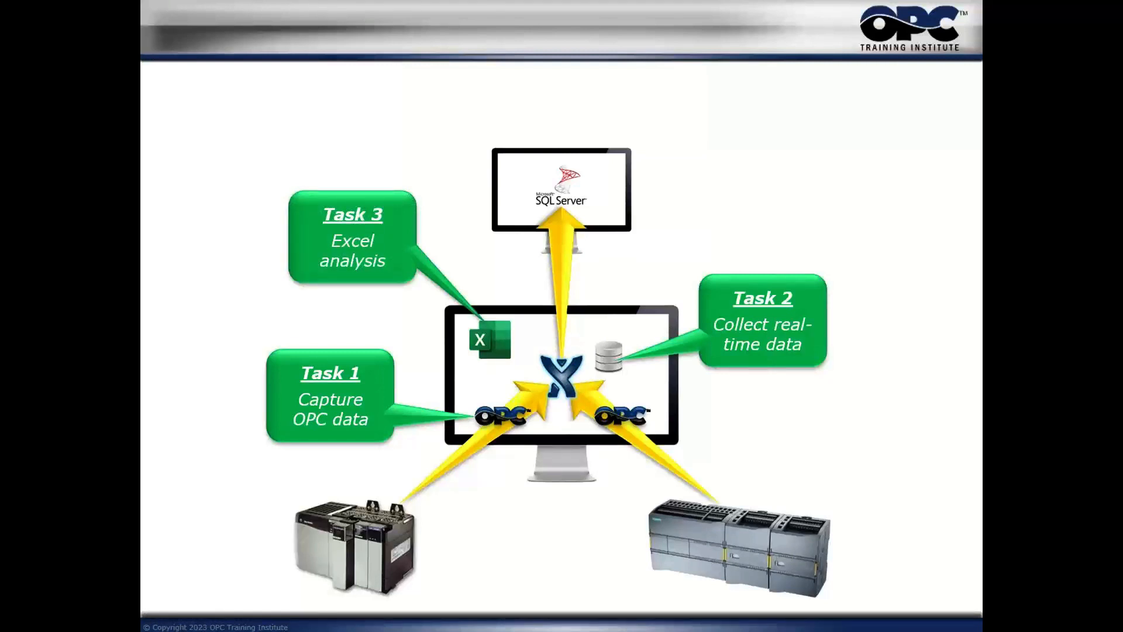
key("Right")
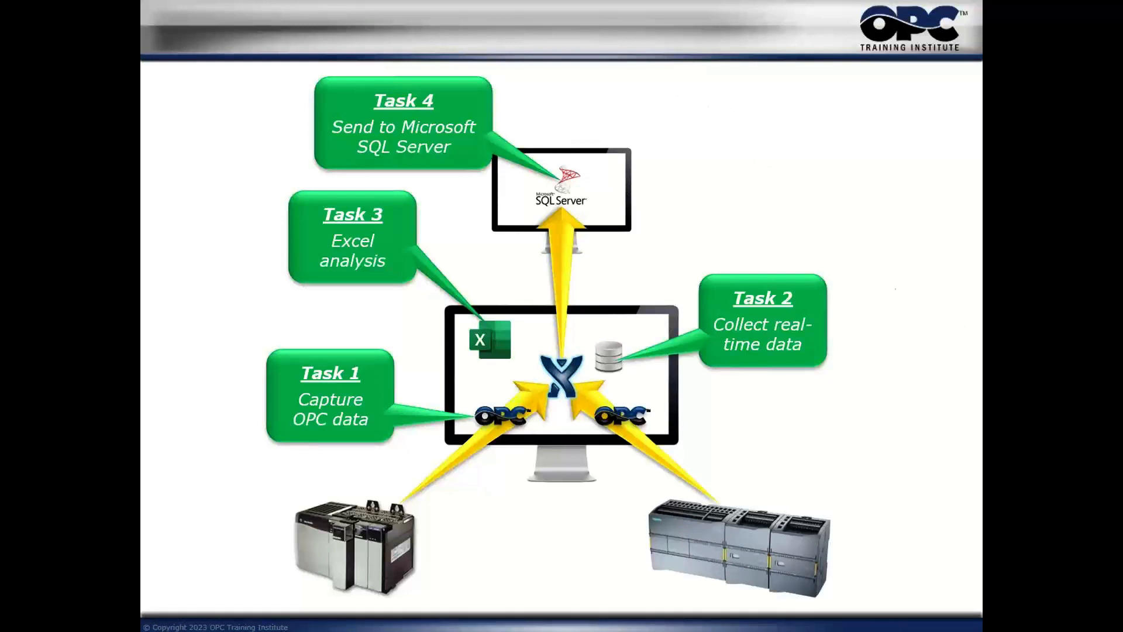
key("Right")
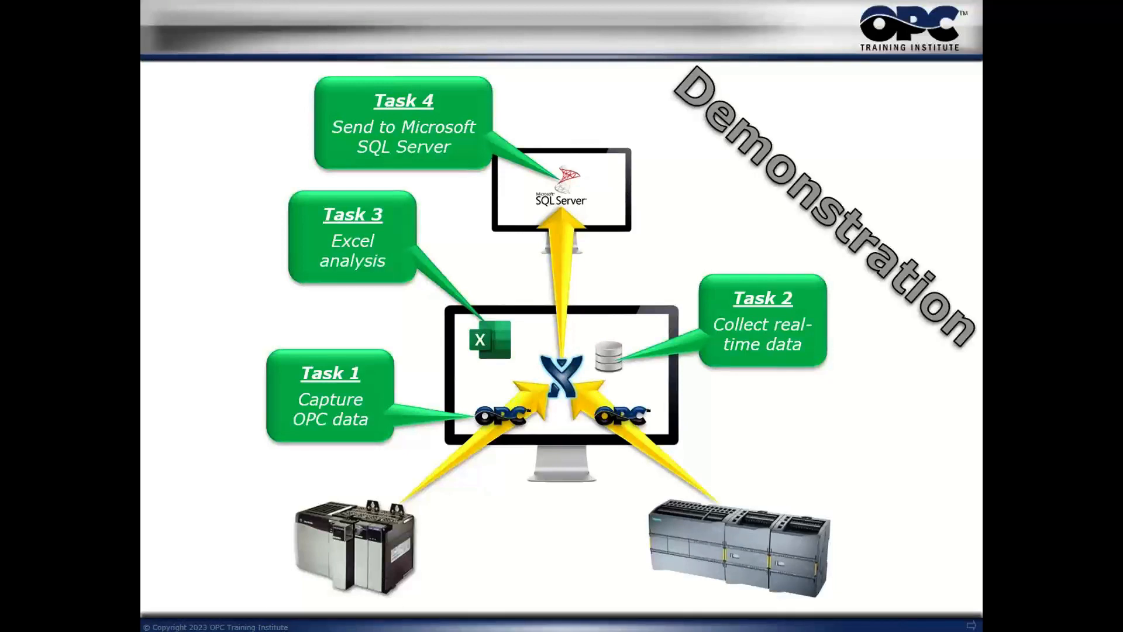
End the slide show and enlarge the presentation window so the task diagram is easier to see
key("Escape")
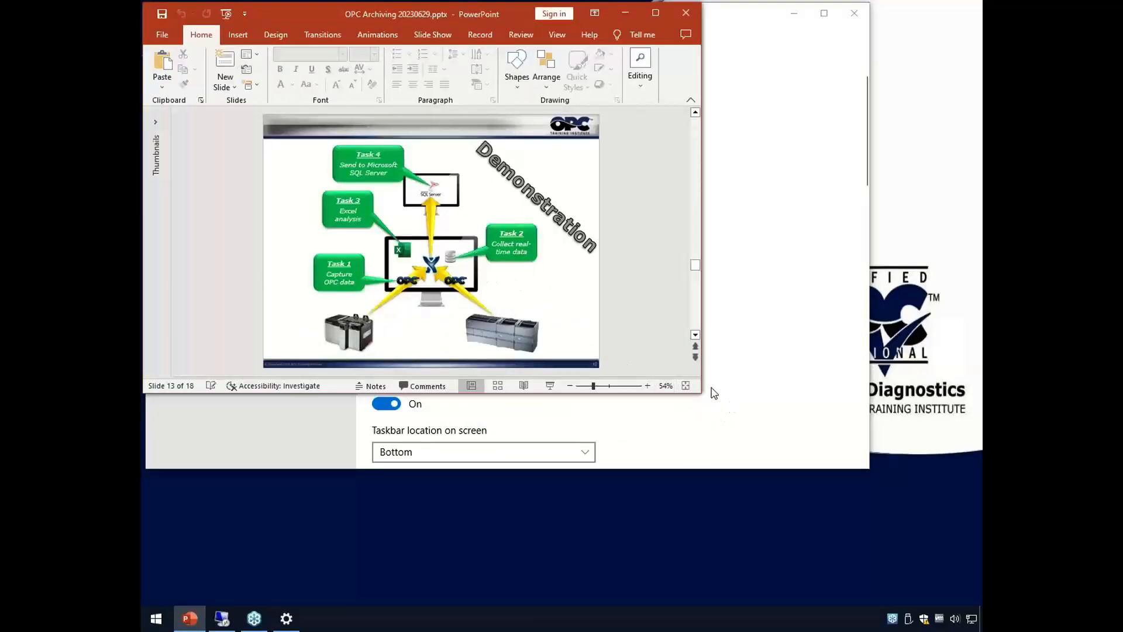
left_click_drag(703, 395, 903, 588)
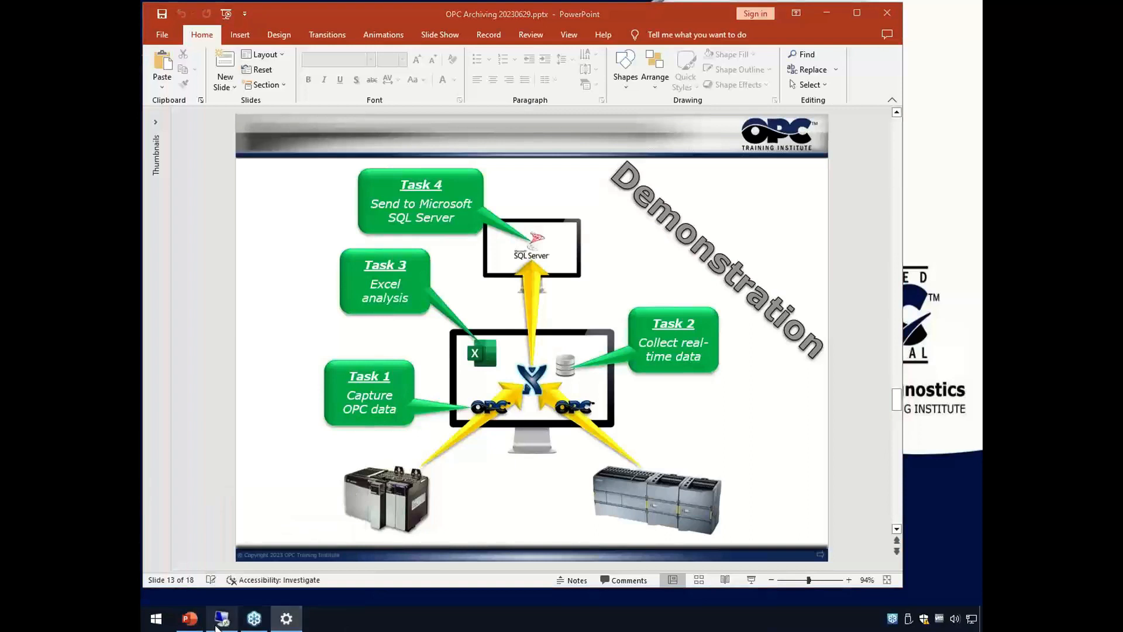
mouse_move(219, 624)
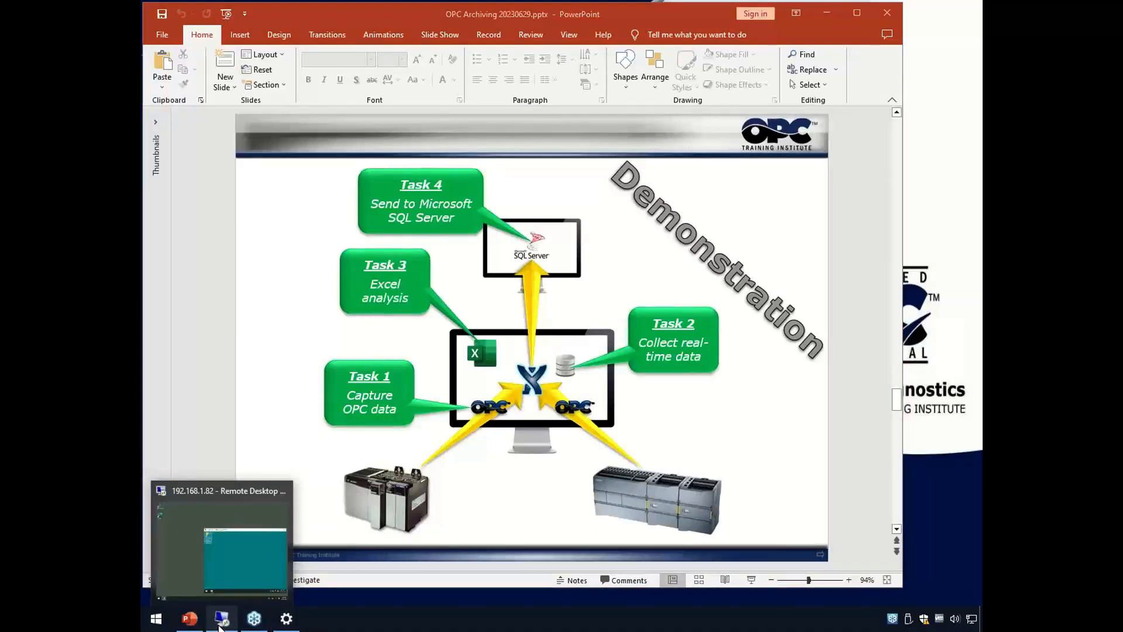
left_click(219, 619)
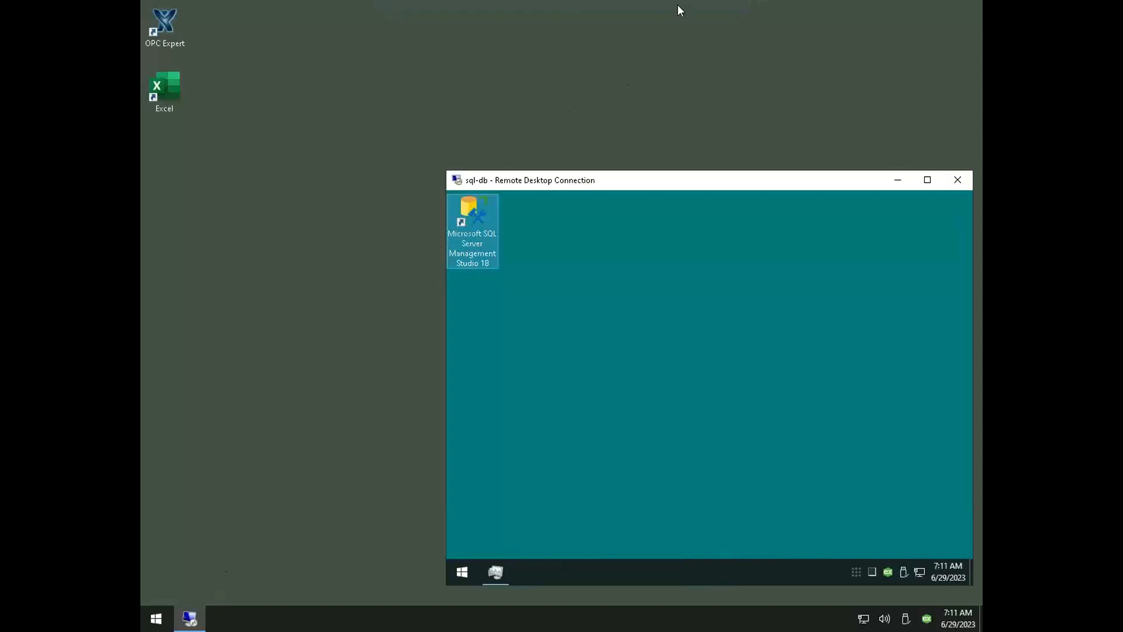
mouse_move(689, 5)
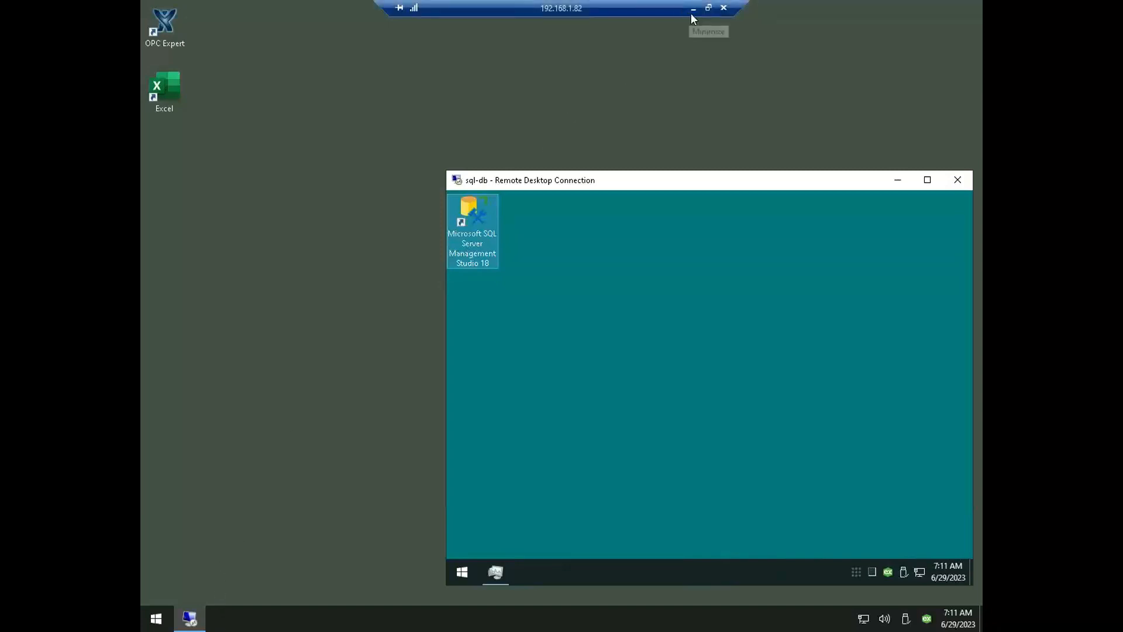
left_click(691, 10)
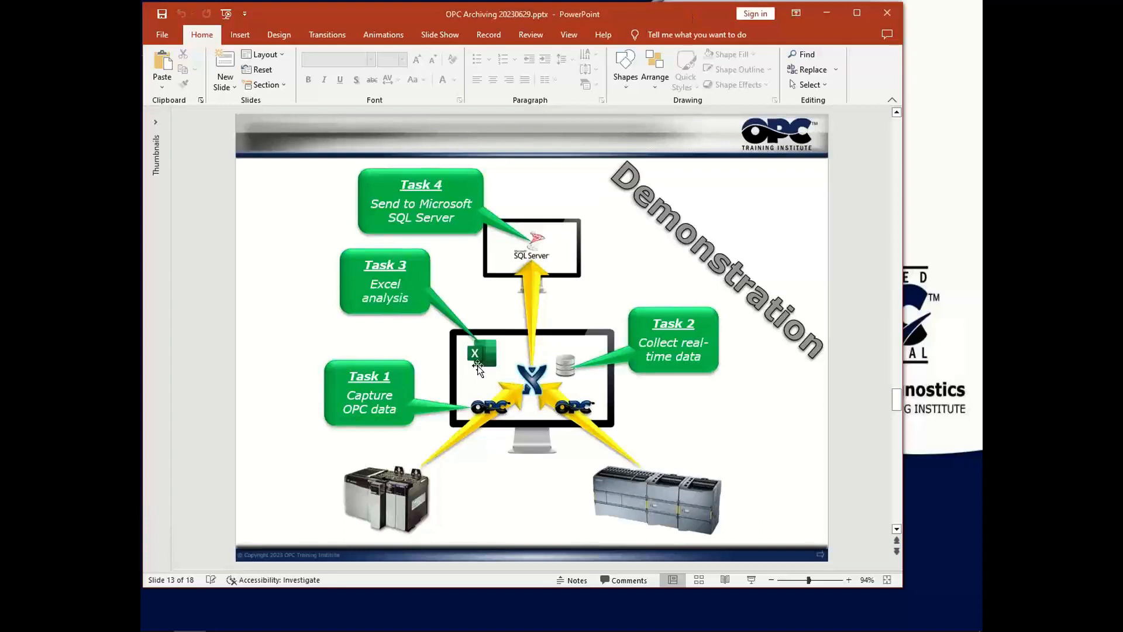
left_click(496, 397)
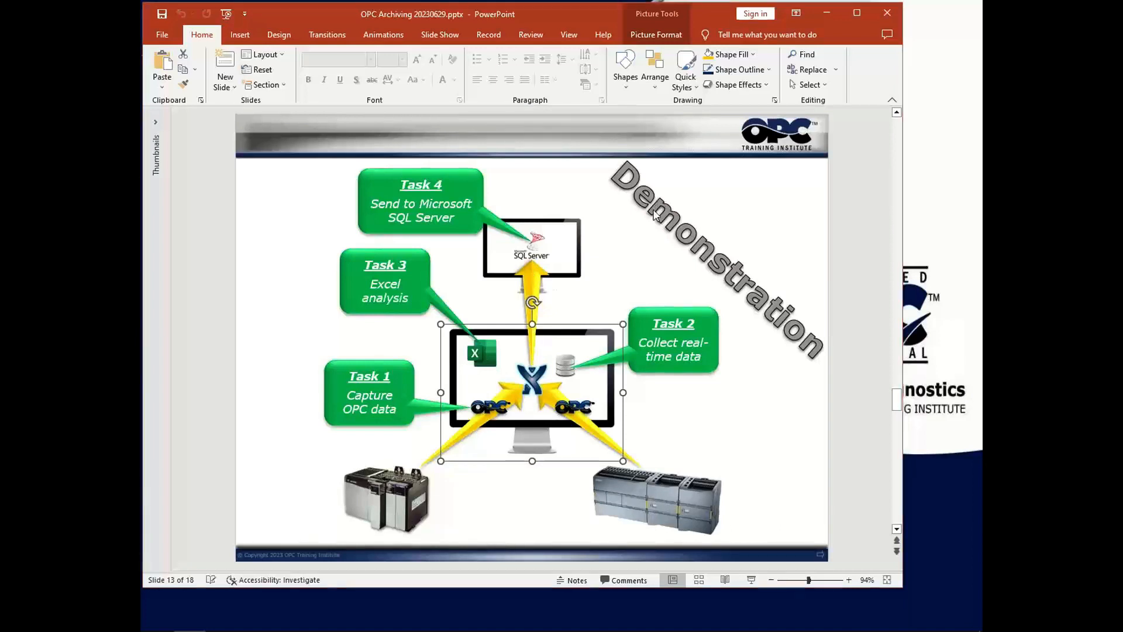
Switch to the 192.168.1.82 remote desktop and minimize the nested sql-db connection window
key("alt+Tab")
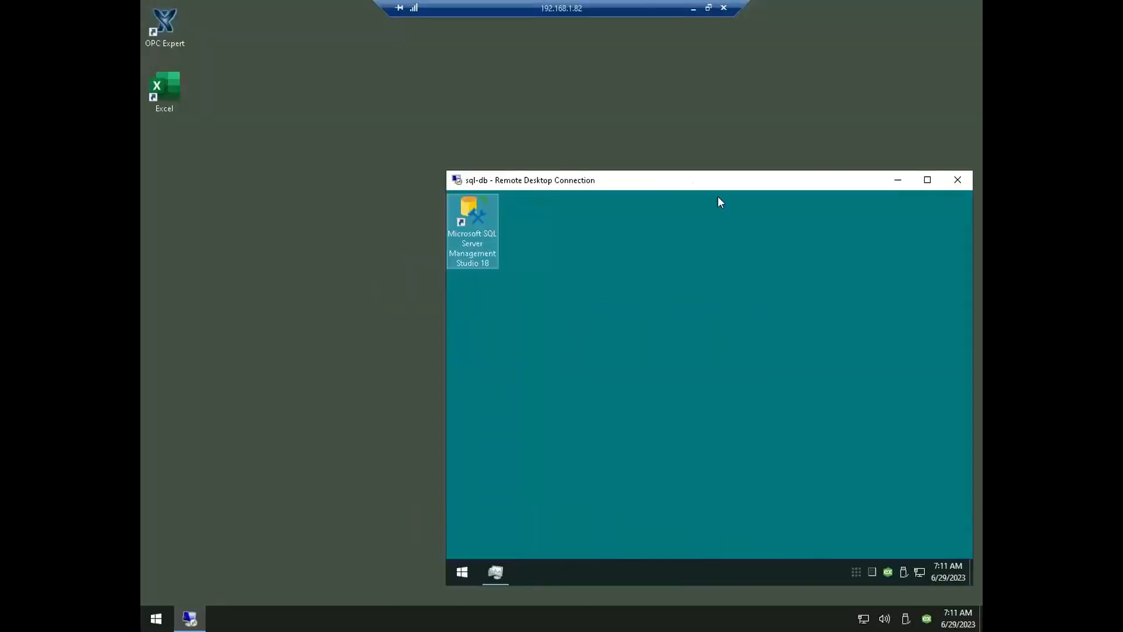
left_click(893, 186)
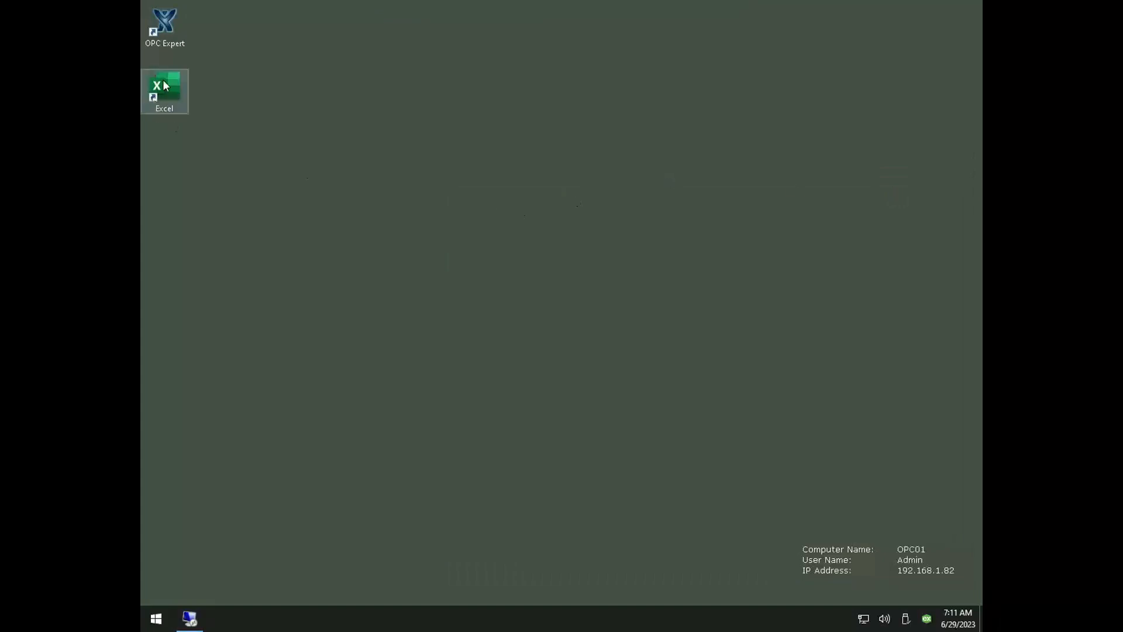
Launch OPC Expert.exe from its program folder and maximize its window after closing the folder
right_click(170, 41)
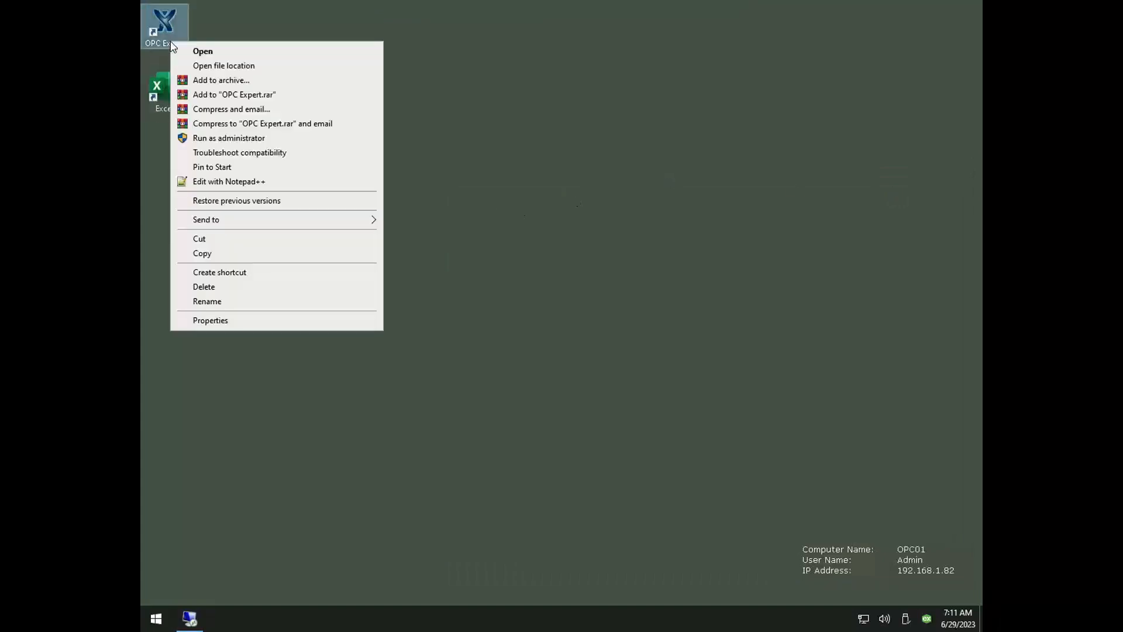
key("Return")
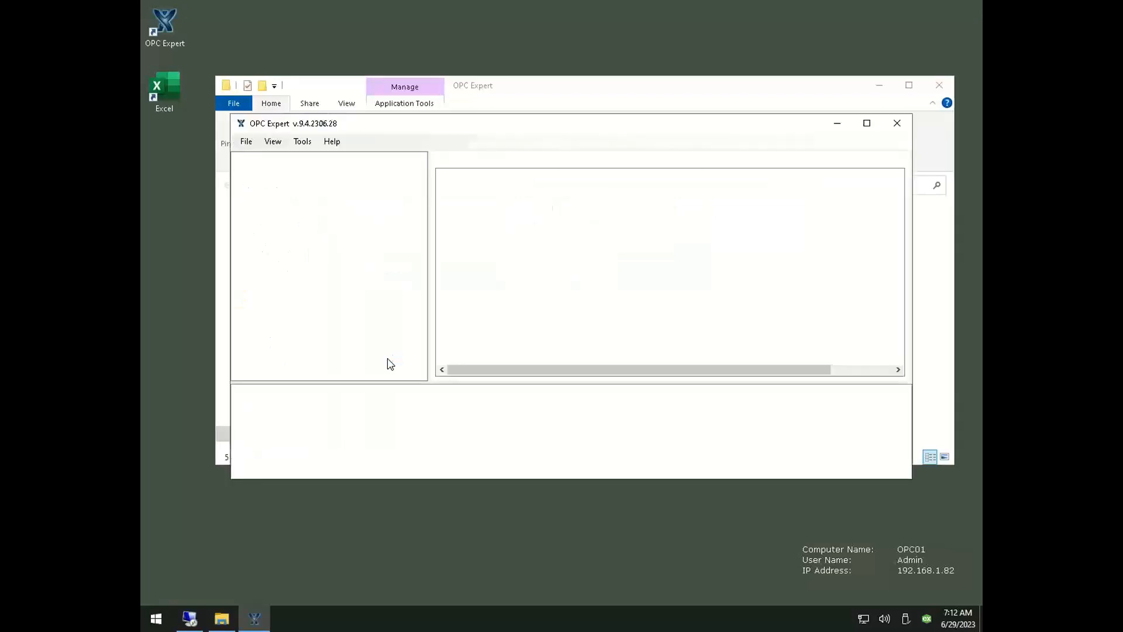
left_click(577, 98)
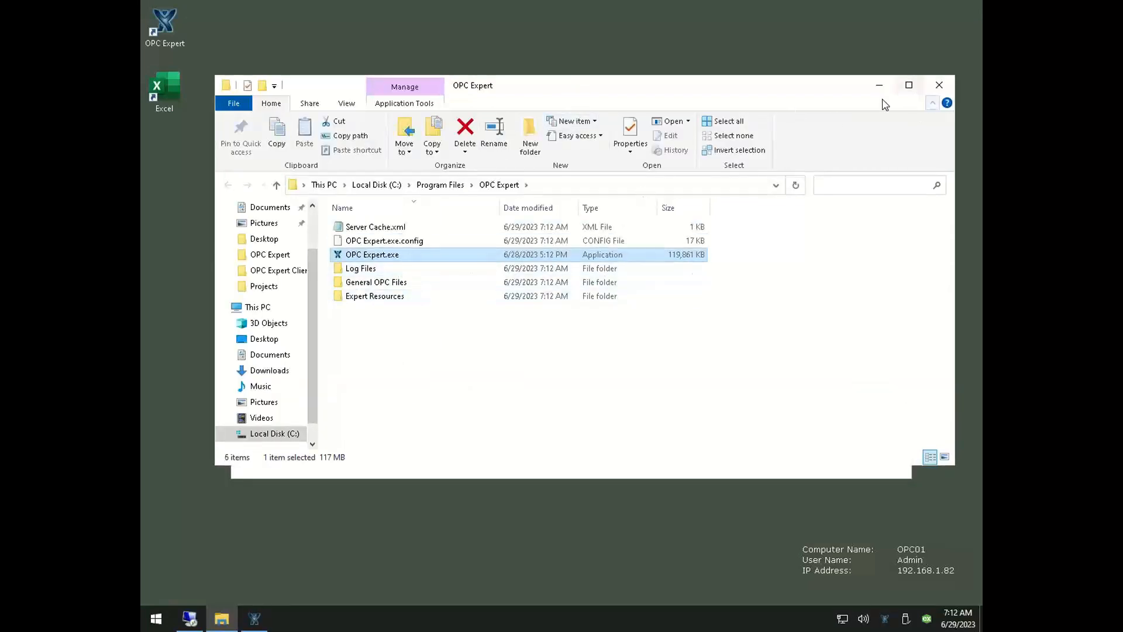
left_click(939, 86)
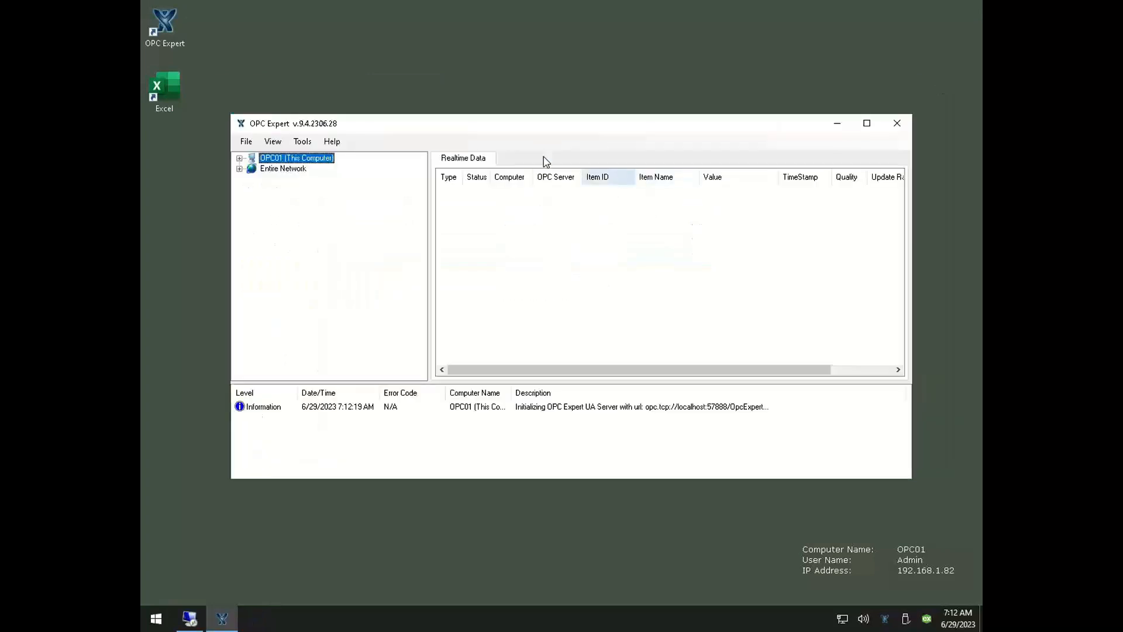
left_click(868, 124)
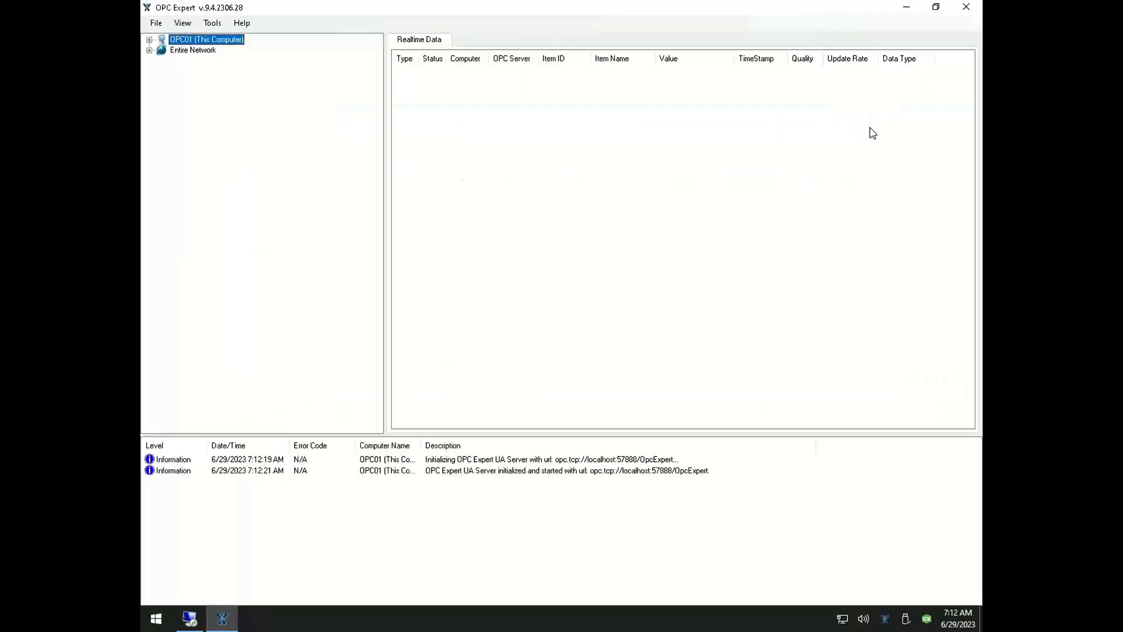
Browse the OPC servers on OPC01 (This Computer) and connect to KEPServerEX/UA@OPC01
left_click(150, 41)
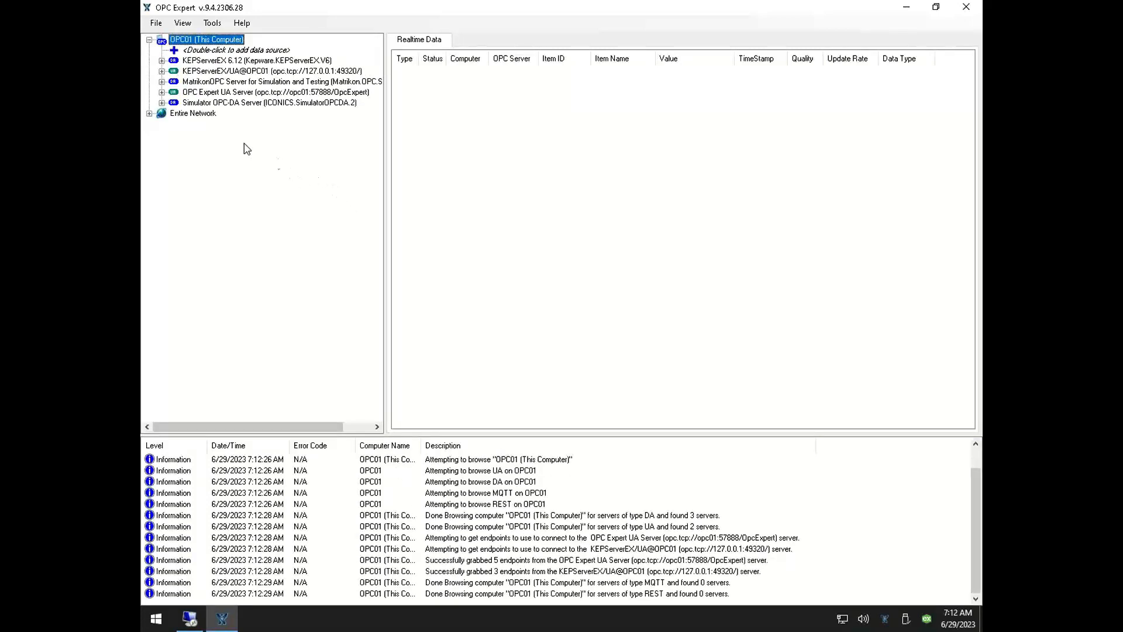
left_click(205, 103)
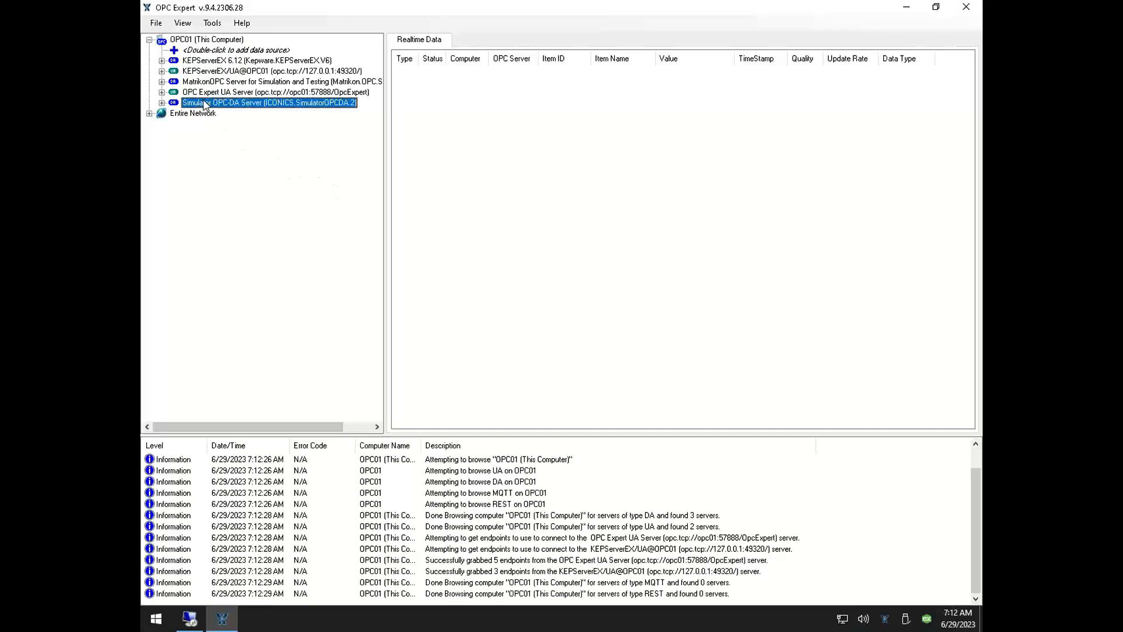
left_click(191, 71)
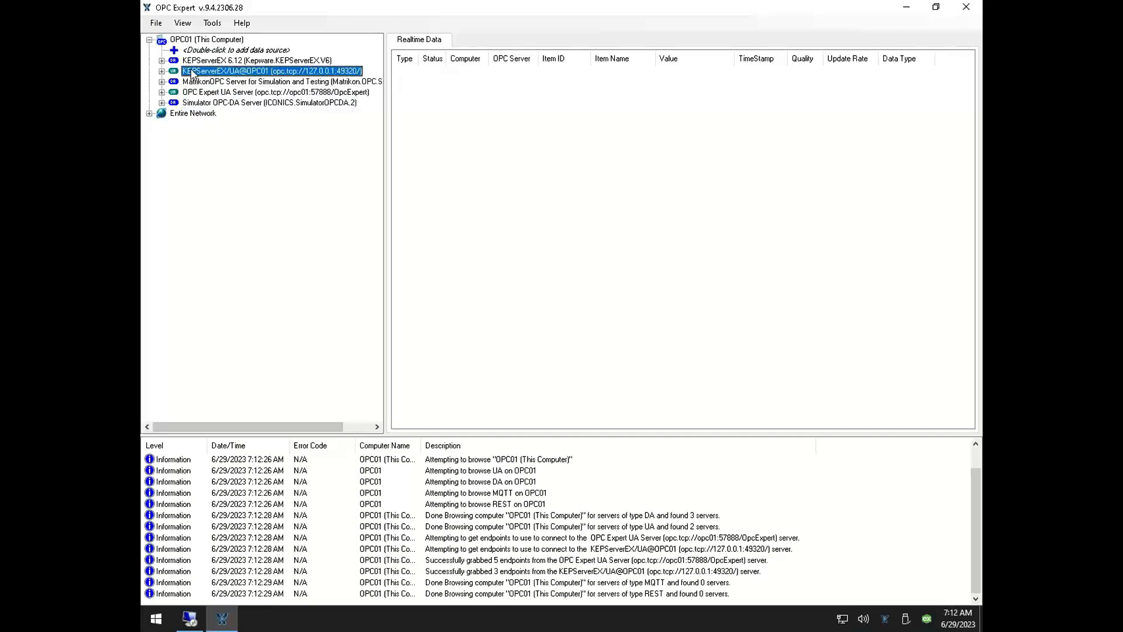
left_click(162, 71)
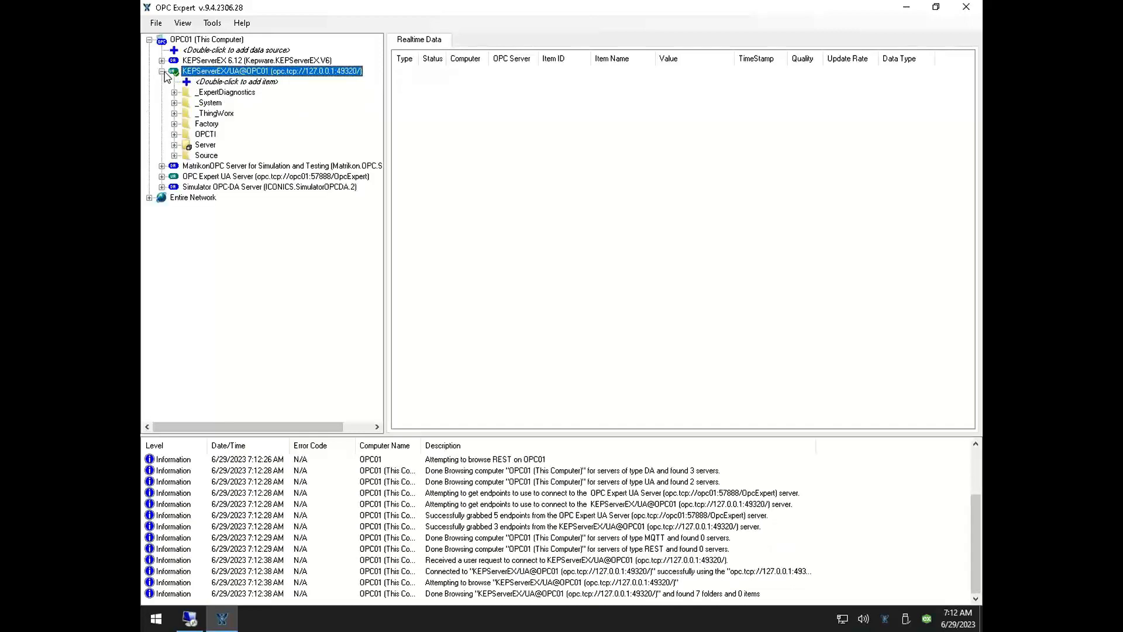
Add all items from the OPCTI folder under Factory to the realtime data list
left_click(175, 125)
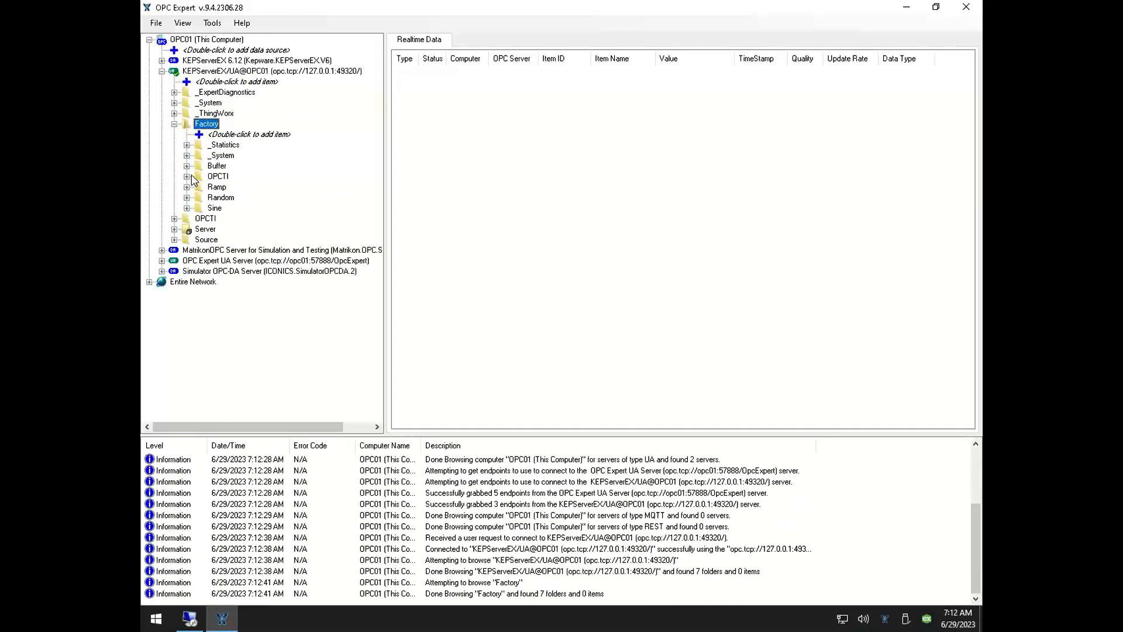
left_click(192, 176)
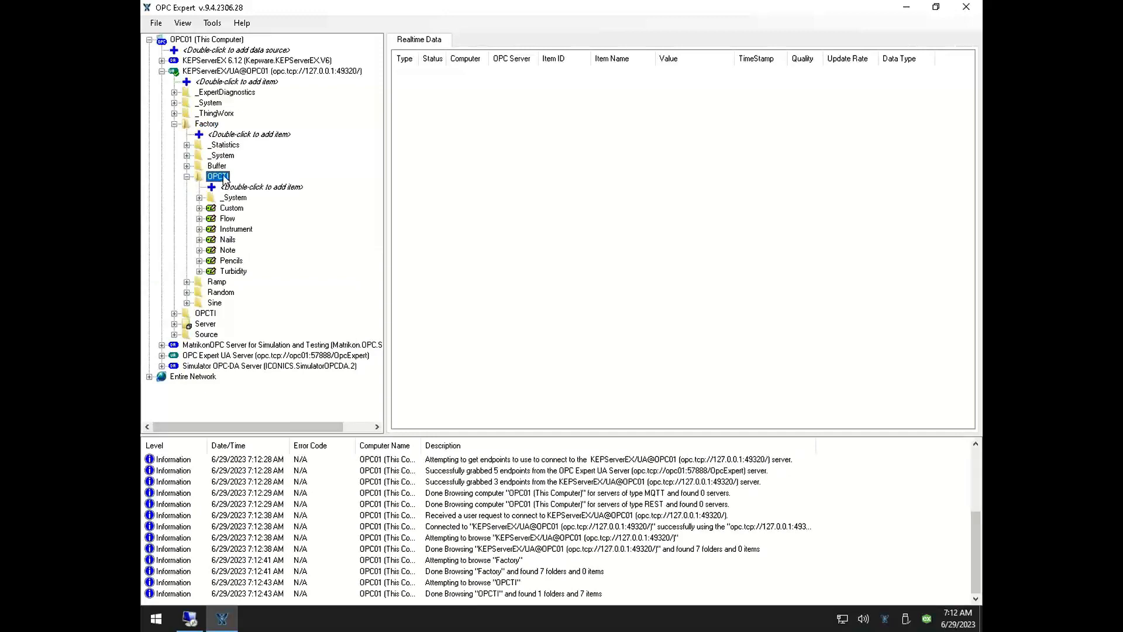
left_click_drag(460, 183, 459, 182)
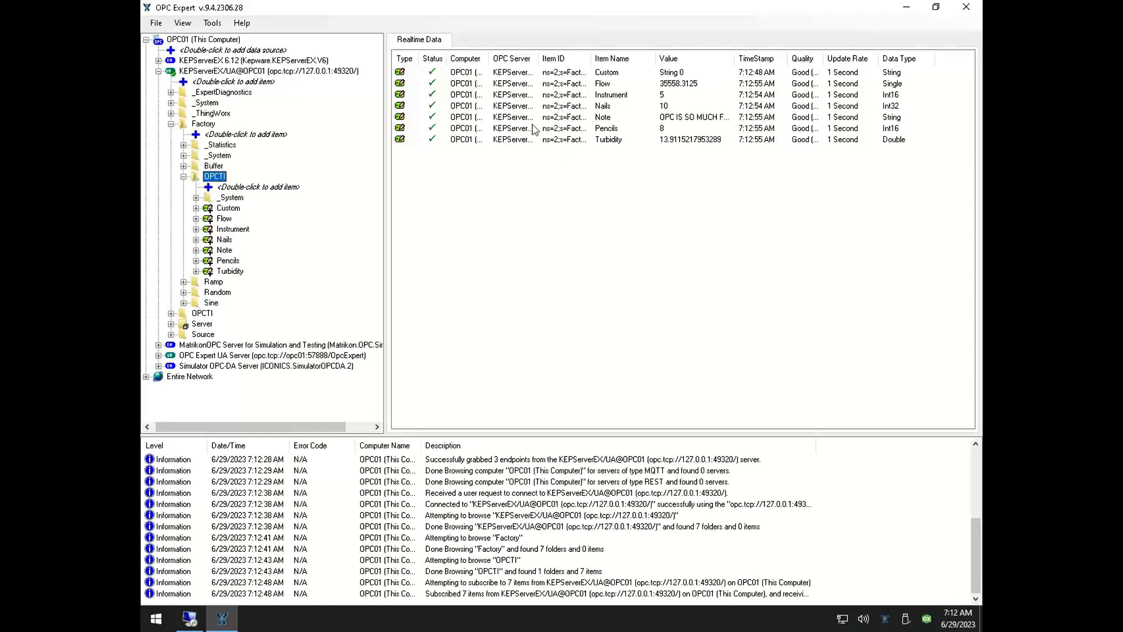
Collapse the KEPServerEX/UA@OPC01 branch and connect to the Simulator OPC-DA Server (ICONICS.SimulatorOPCDA.2)
left_click(158, 71)
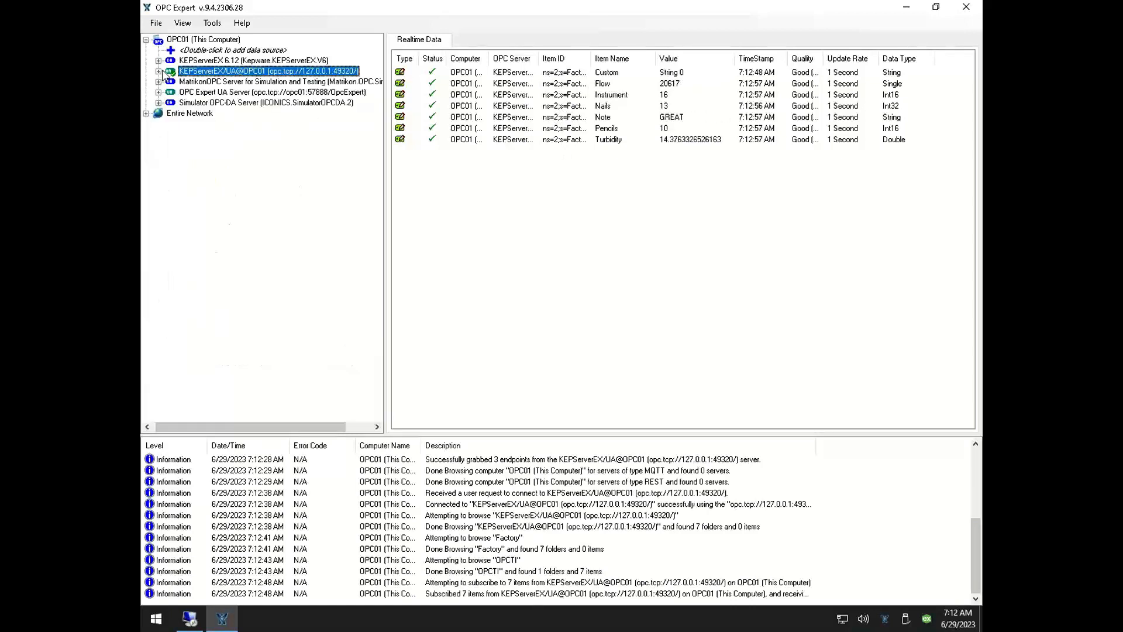
left_click(204, 104)
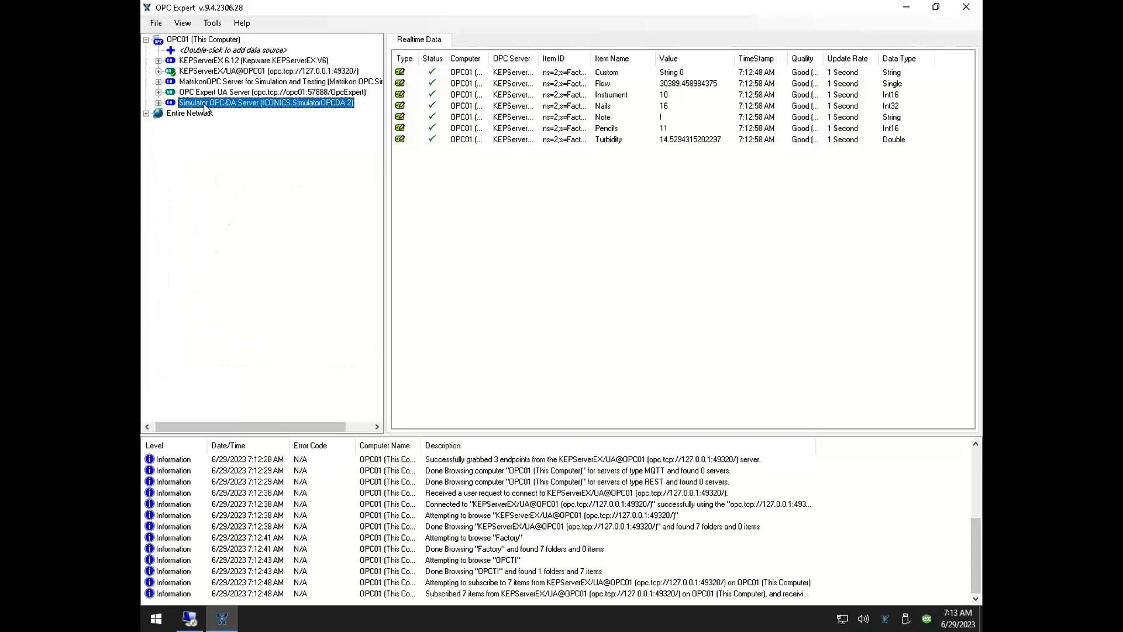
left_click(158, 103)
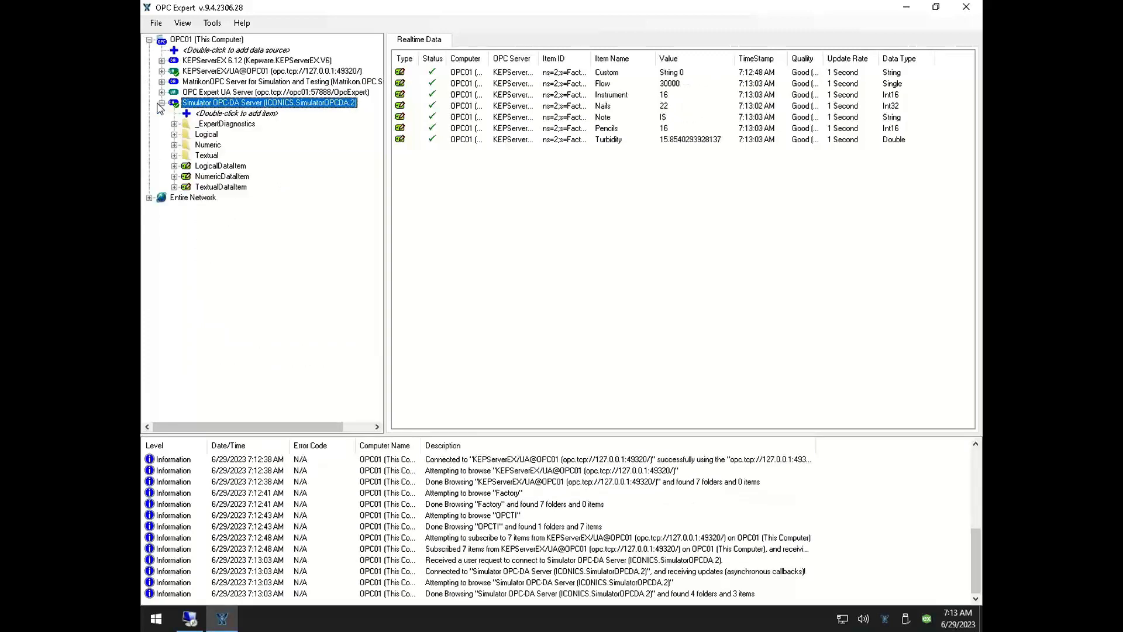
Add Ramp, Random and ReadCount from the simulator's Numeric folder to the realtime data list and collapse the server branch
left_click(174, 145)
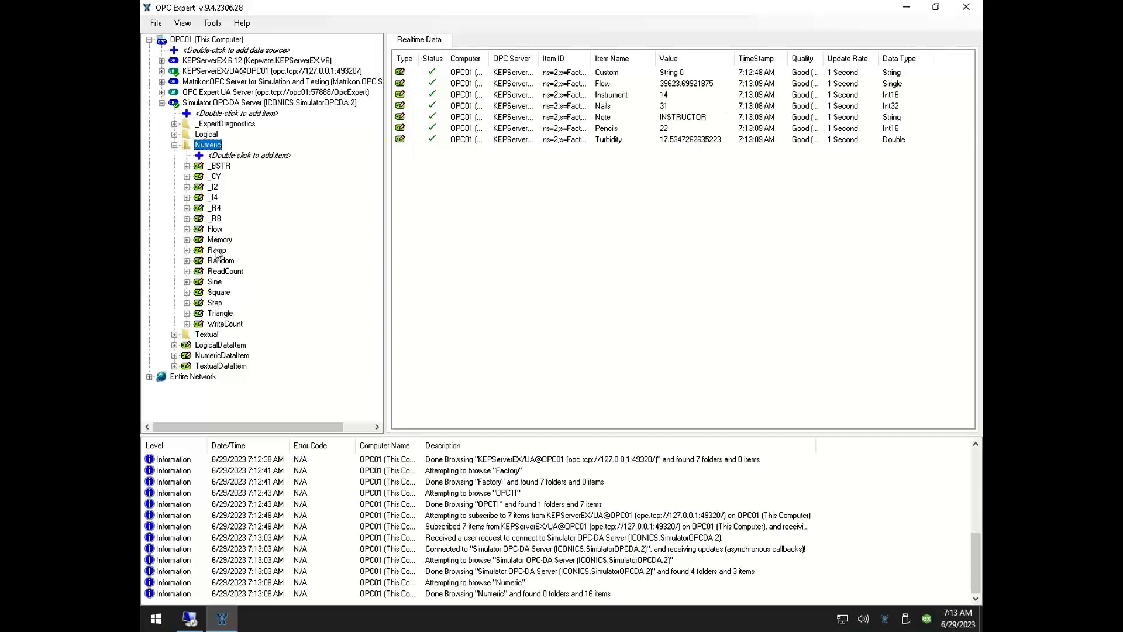
left_click_drag(216, 253, 521, 248)
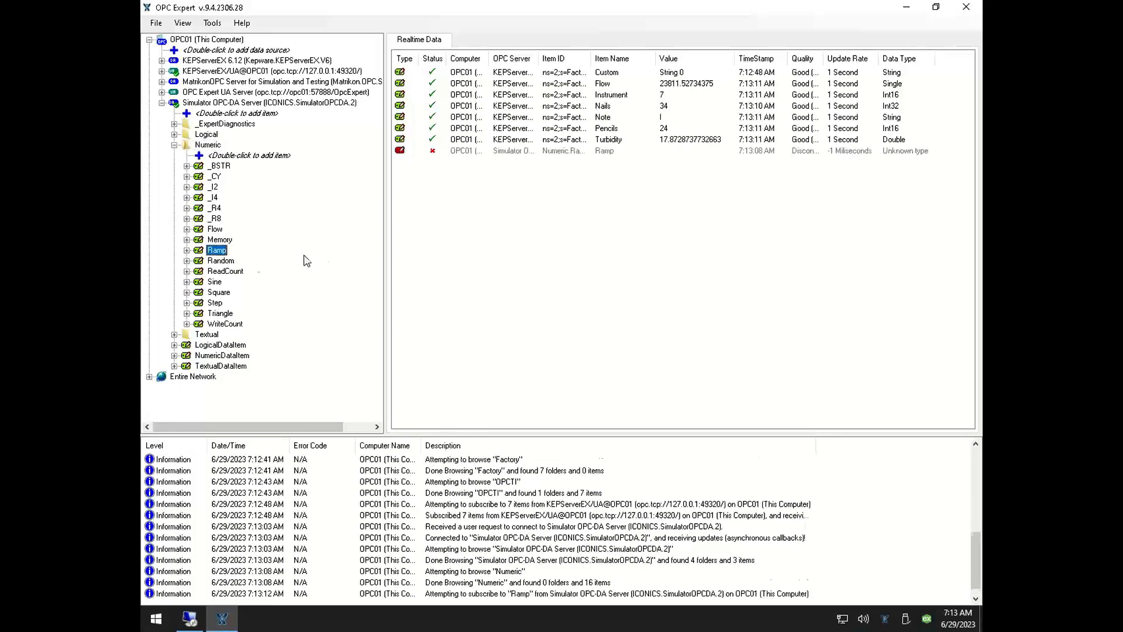
left_click(231, 262)
double_click(229, 261)
double_click(230, 271)
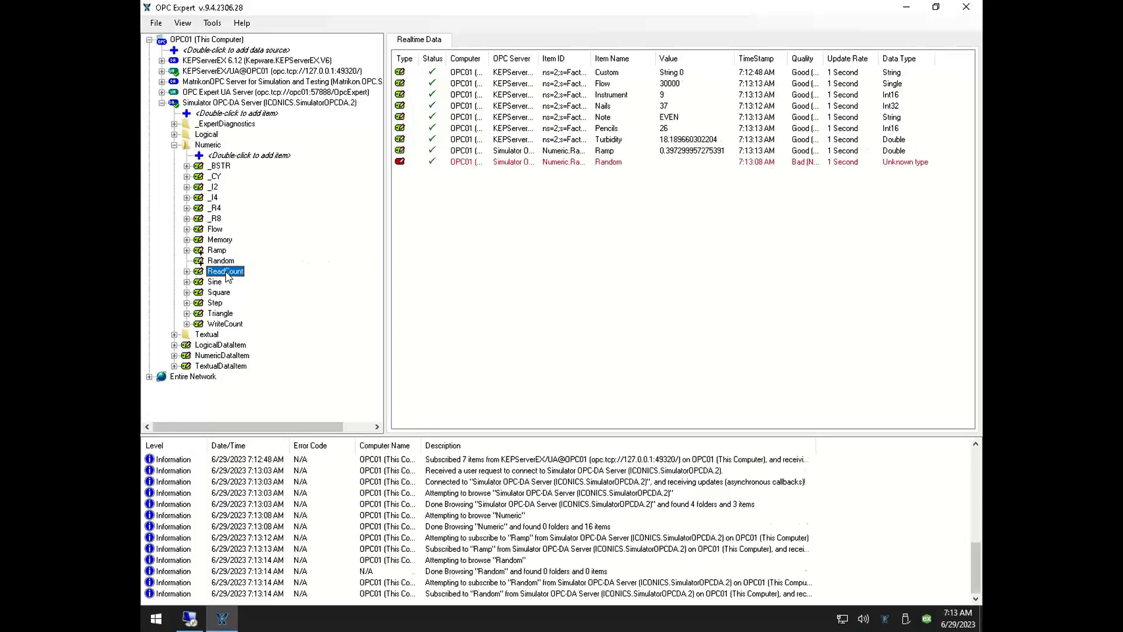
left_click(161, 103)
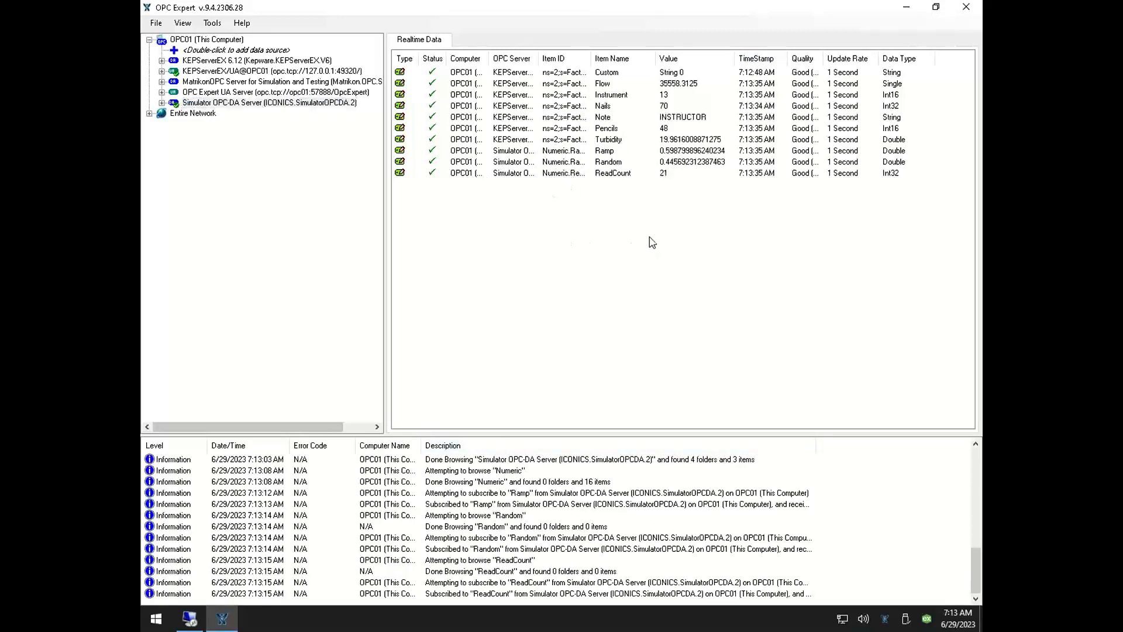
Create a new archive for all ten items in the realtime data list with CSV (Excel) as the destination
left_click_drag(649, 242, 504, 65)
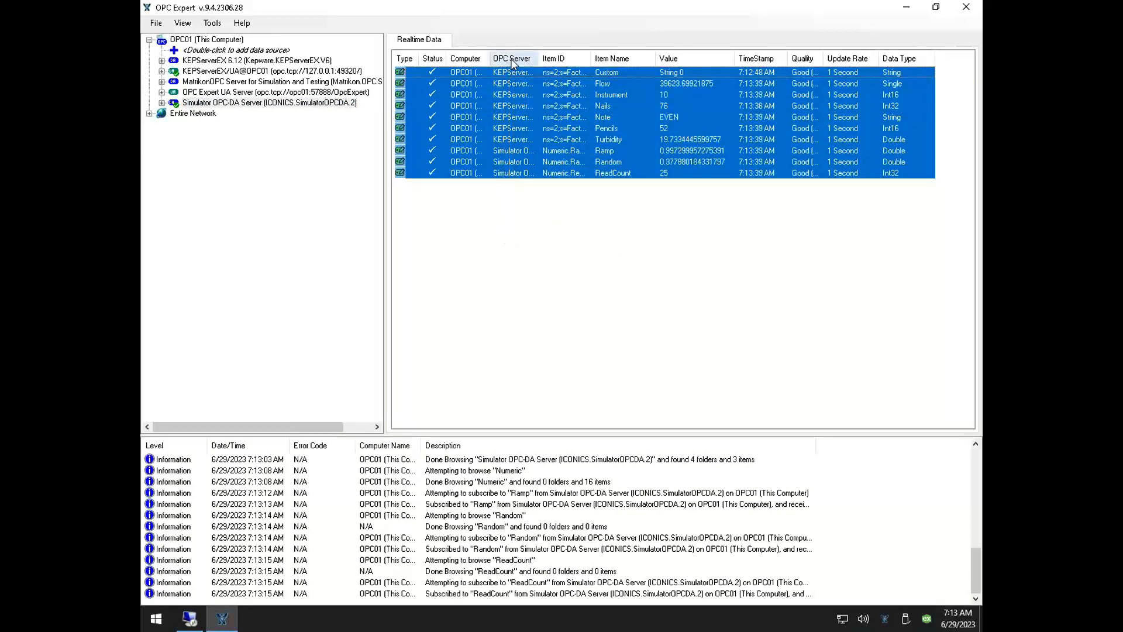
right_click(558, 82)
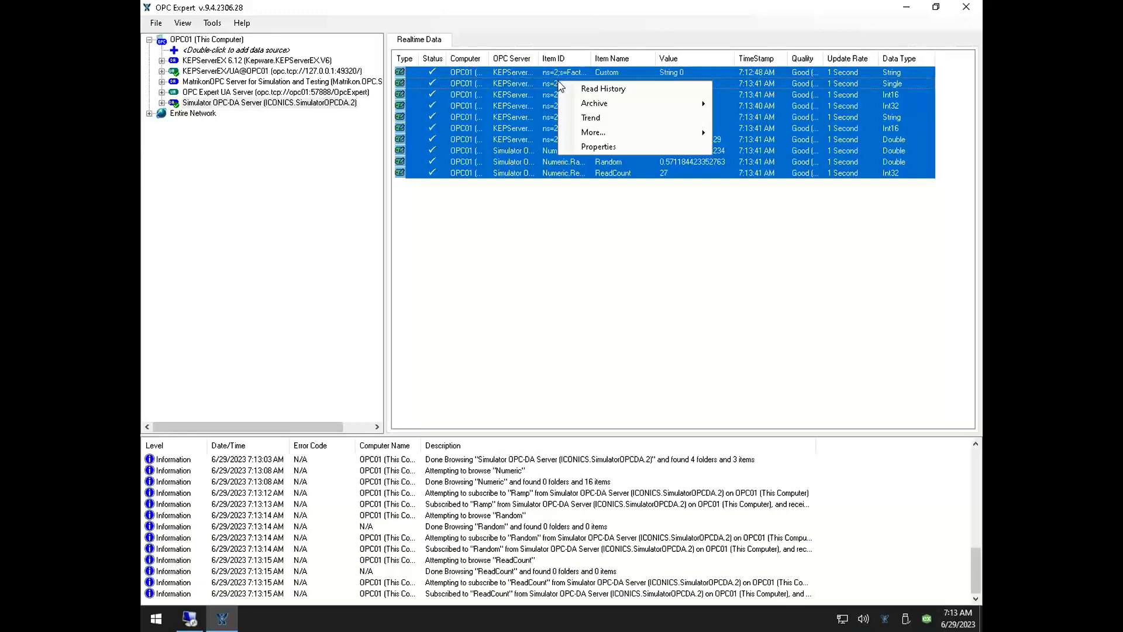
mouse_move(683, 104)
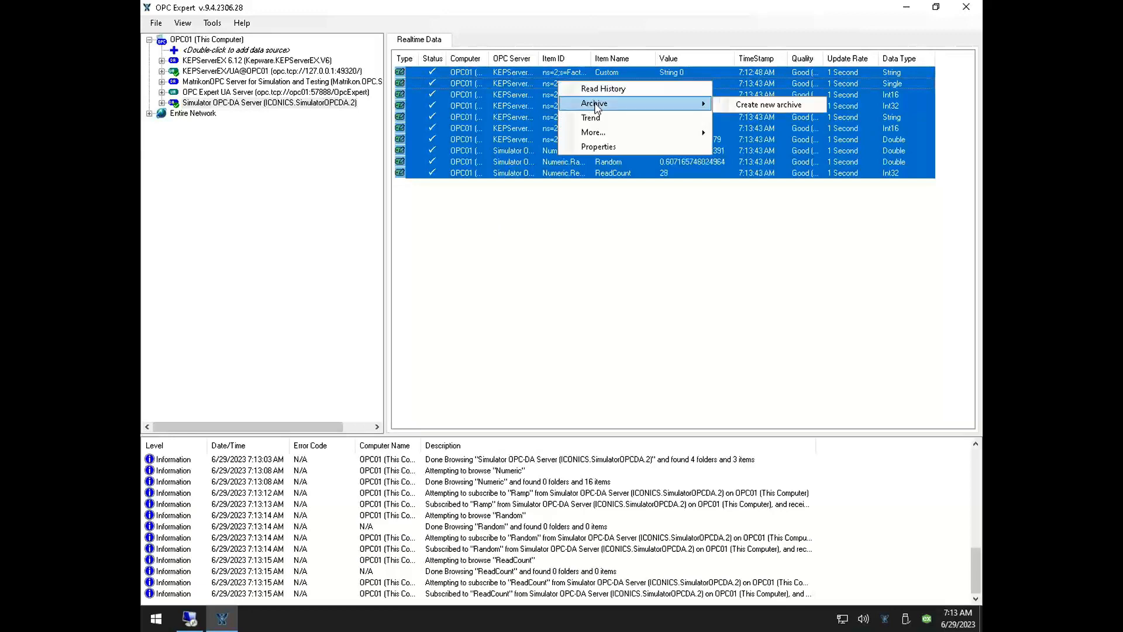
left_click(730, 104)
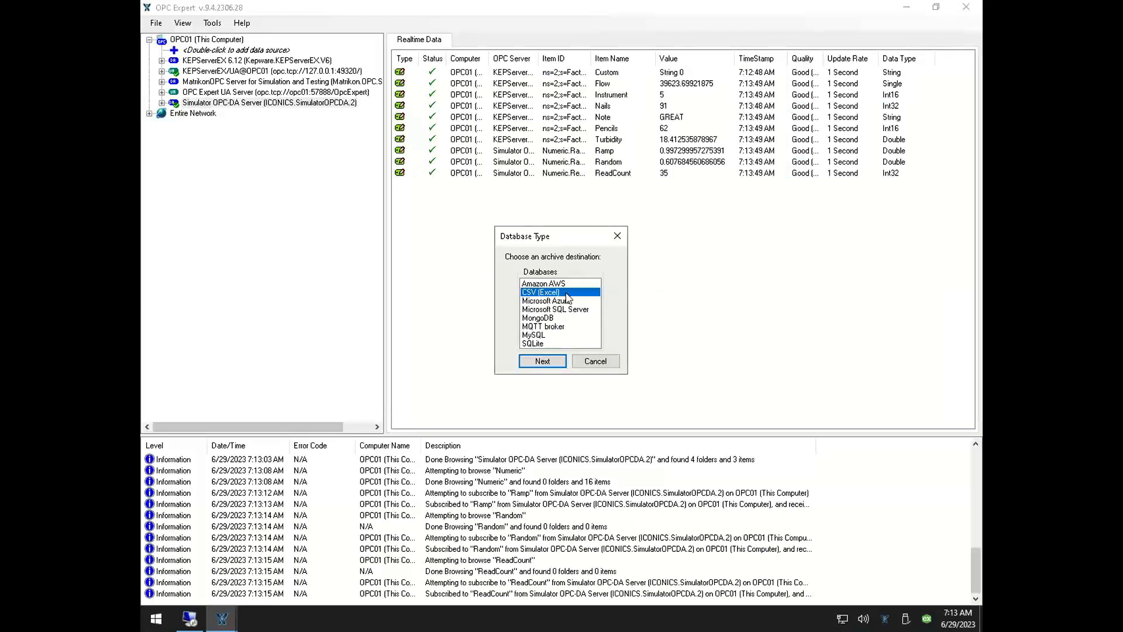
left_click(543, 361)
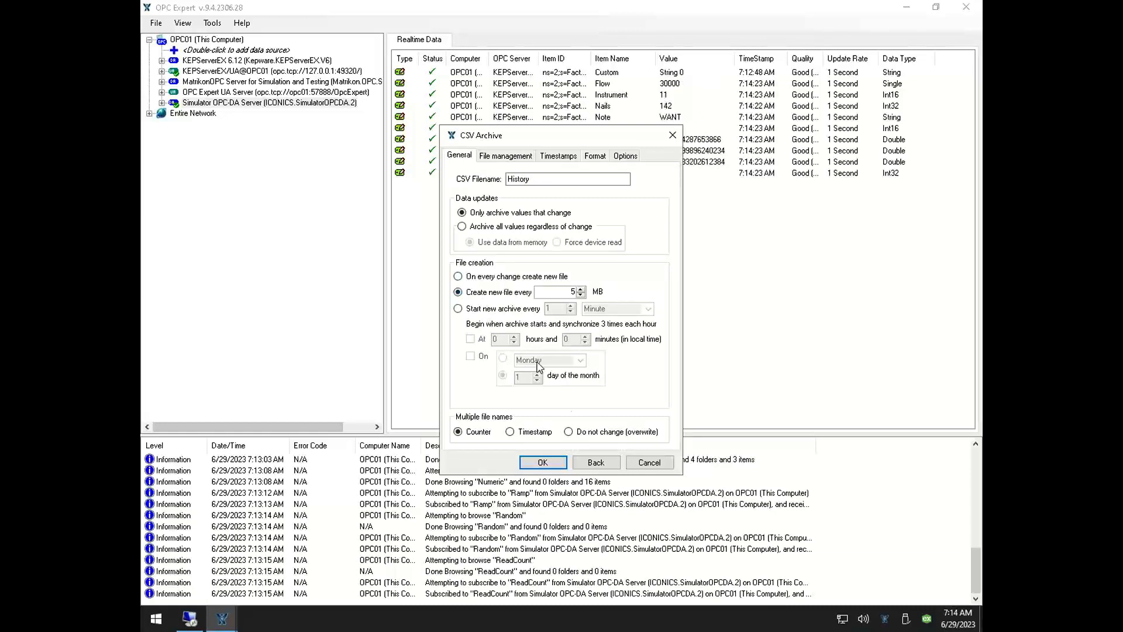
Review the CSV archive's file management, timestamp, format and display options, accept the default settings, and start the archive service
left_click(505, 156)
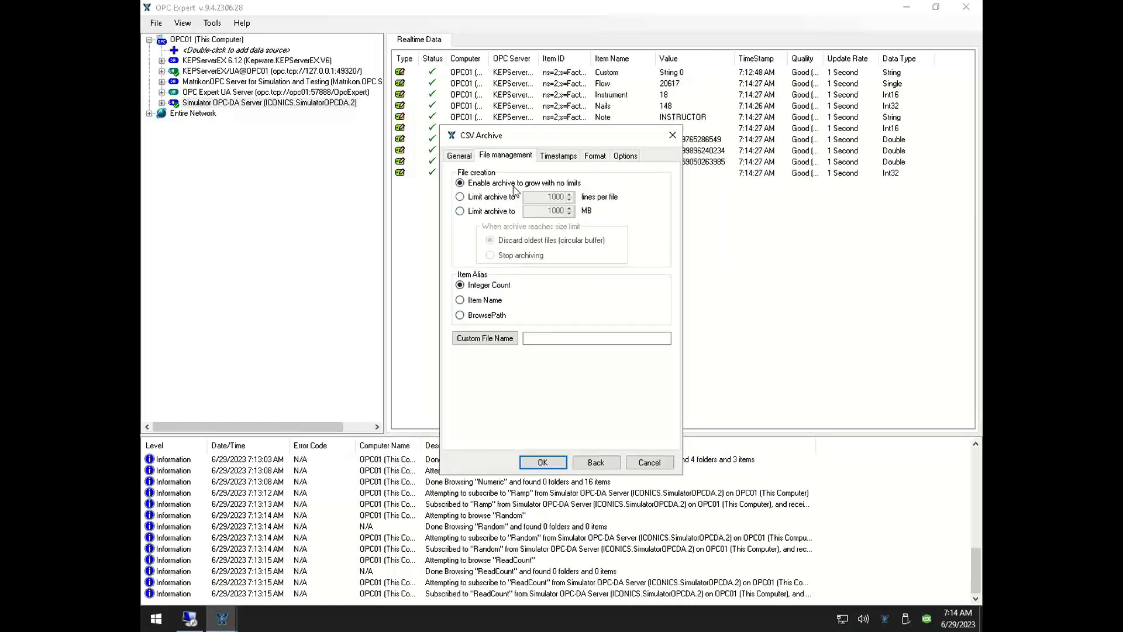
left_click(570, 157)
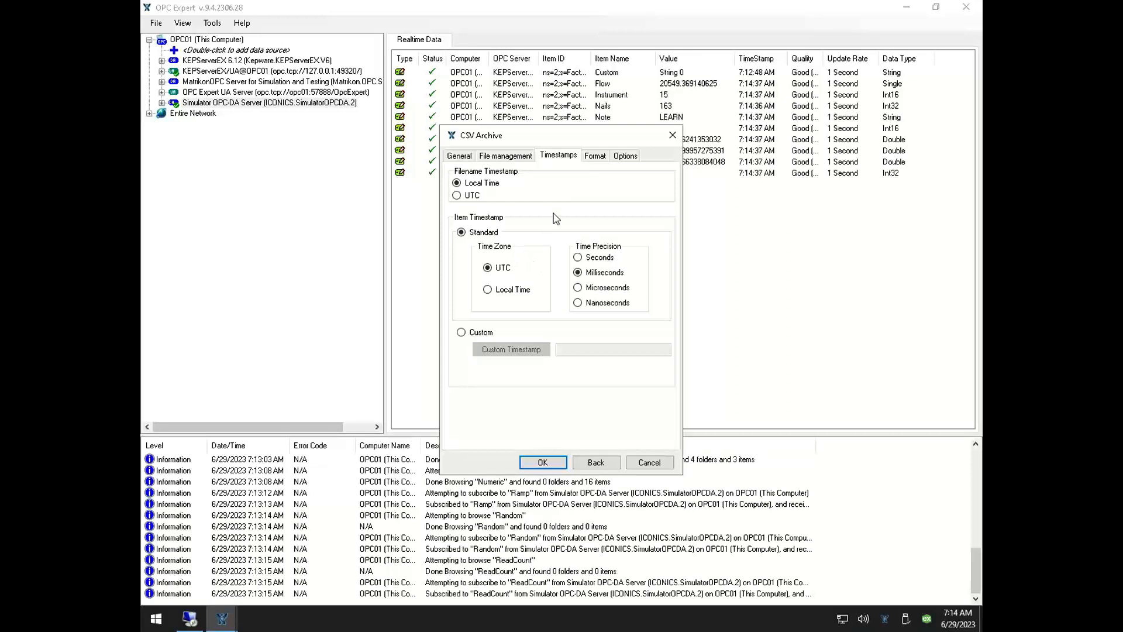
left_click(594, 156)
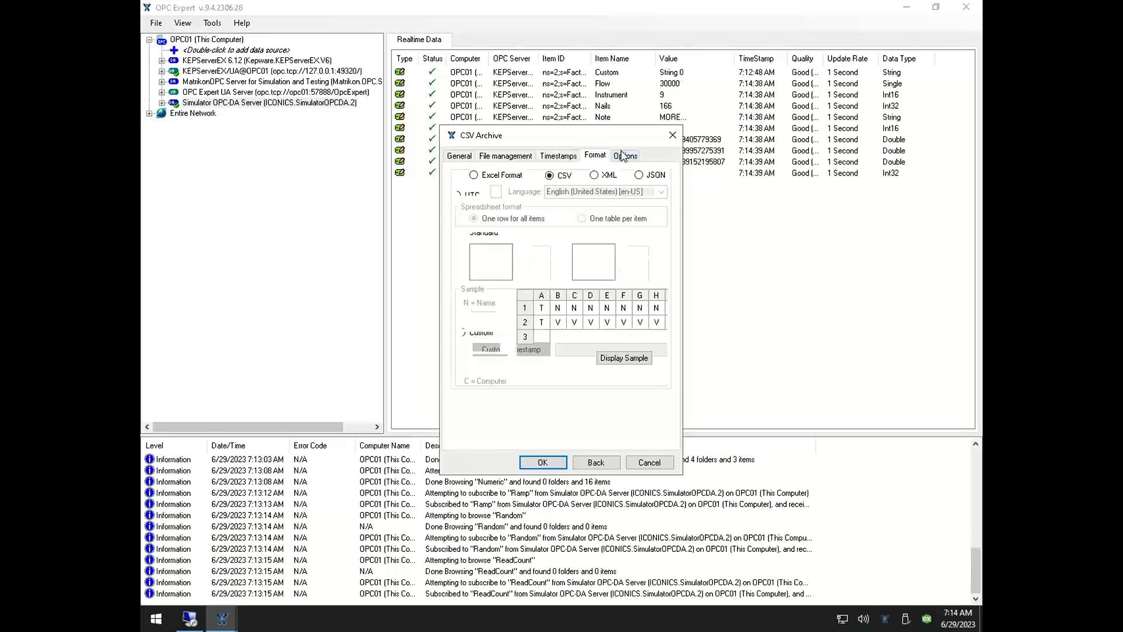
left_click(624, 156)
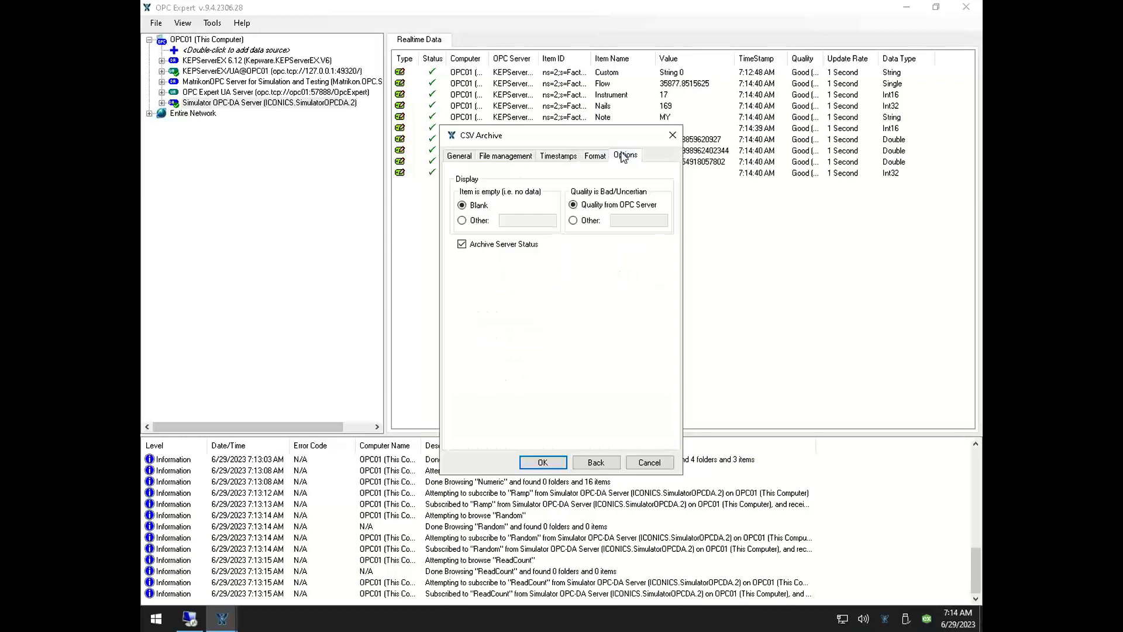
left_click(461, 156)
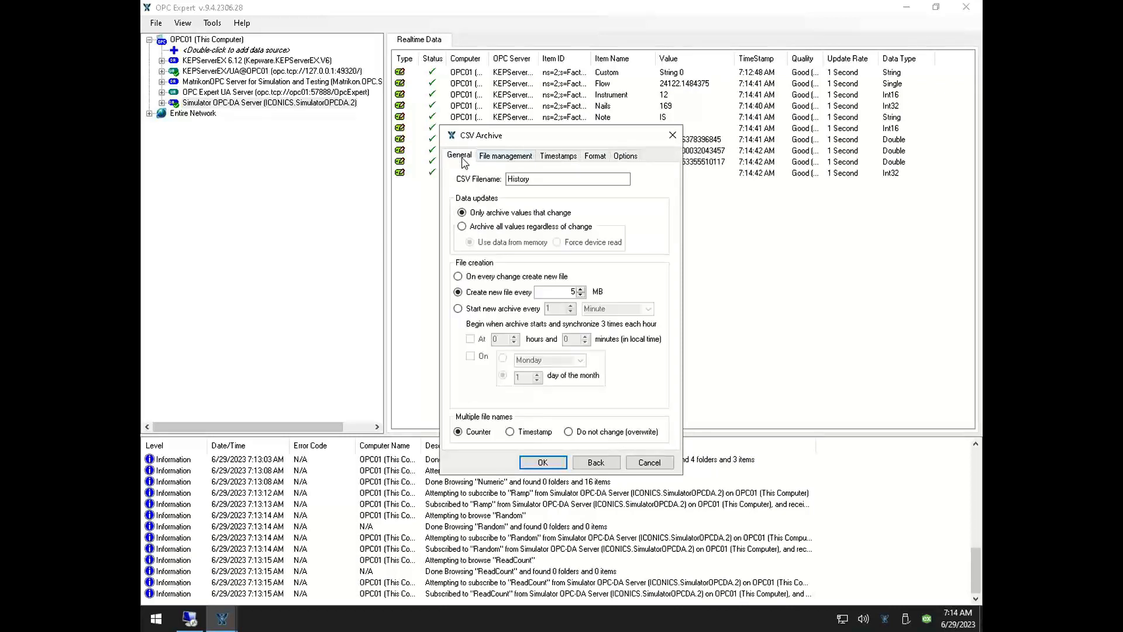
left_click(557, 465)
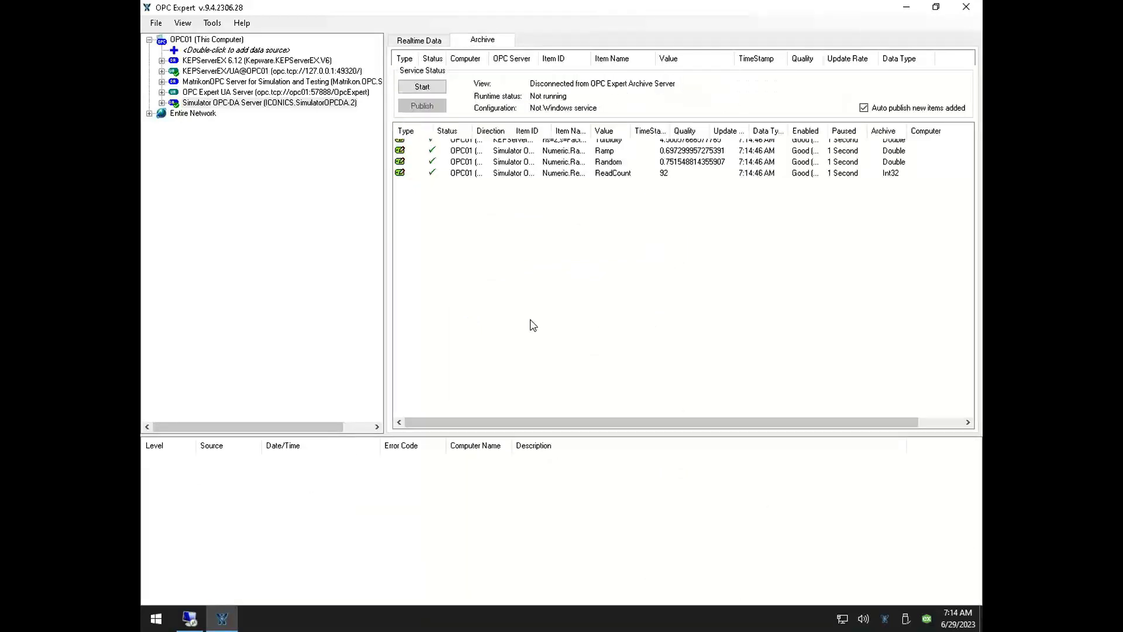
left_click(432, 87)
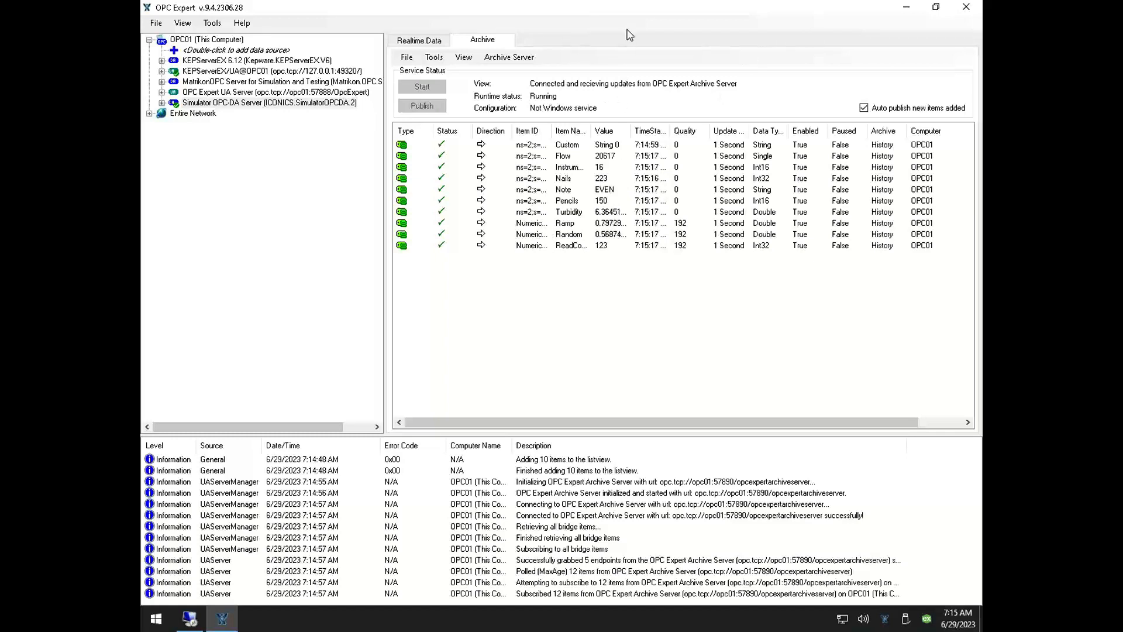
Switch to the PowerPoint demonstration slide to review the four archiving tasks, and return to OPC Expert
mouse_move(649, 4)
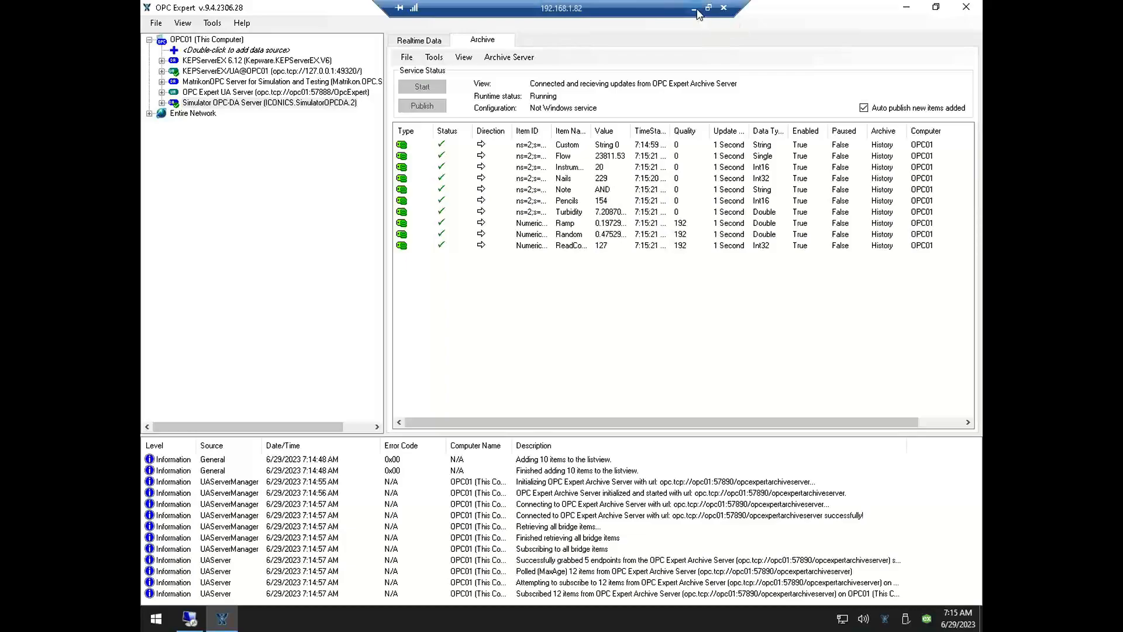
left_click(695, 9)
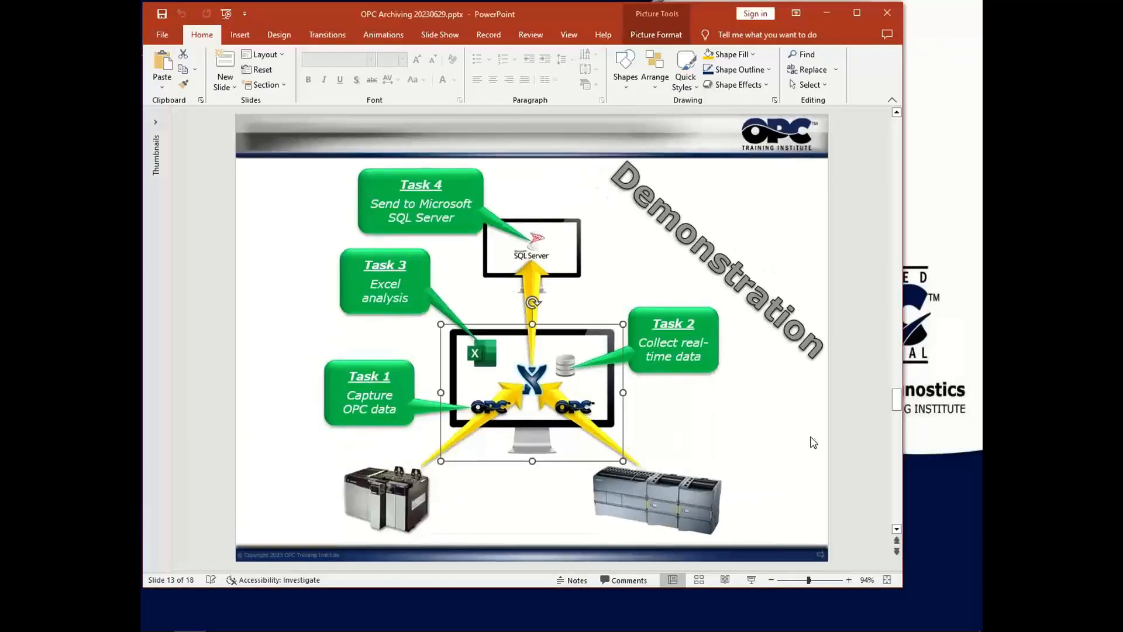
left_click(869, 441)
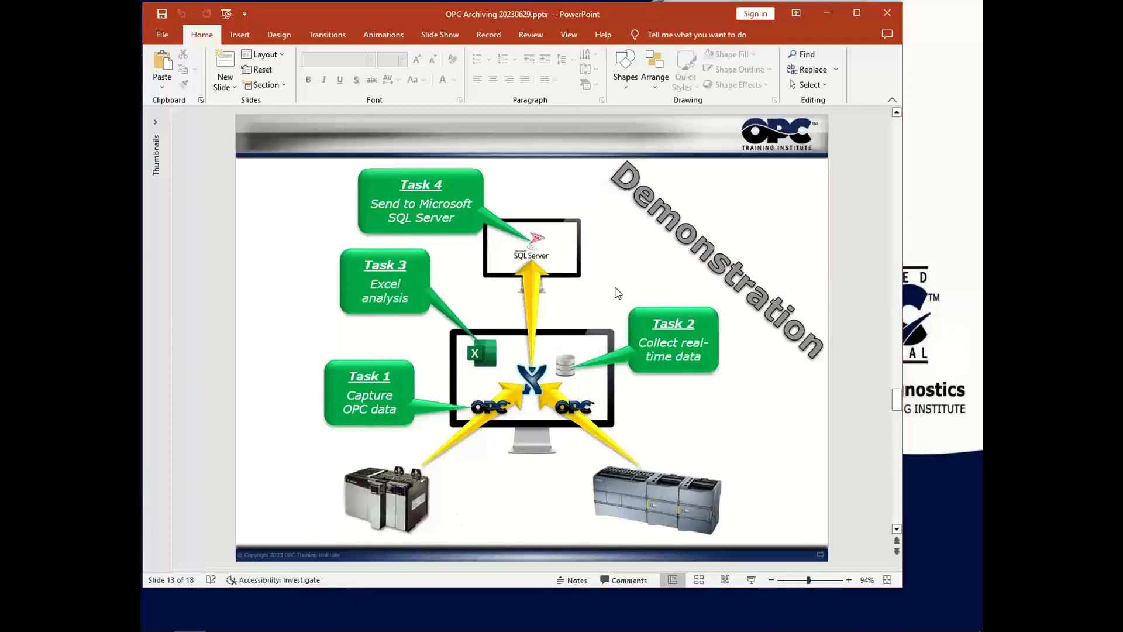
key("alt+Tab")
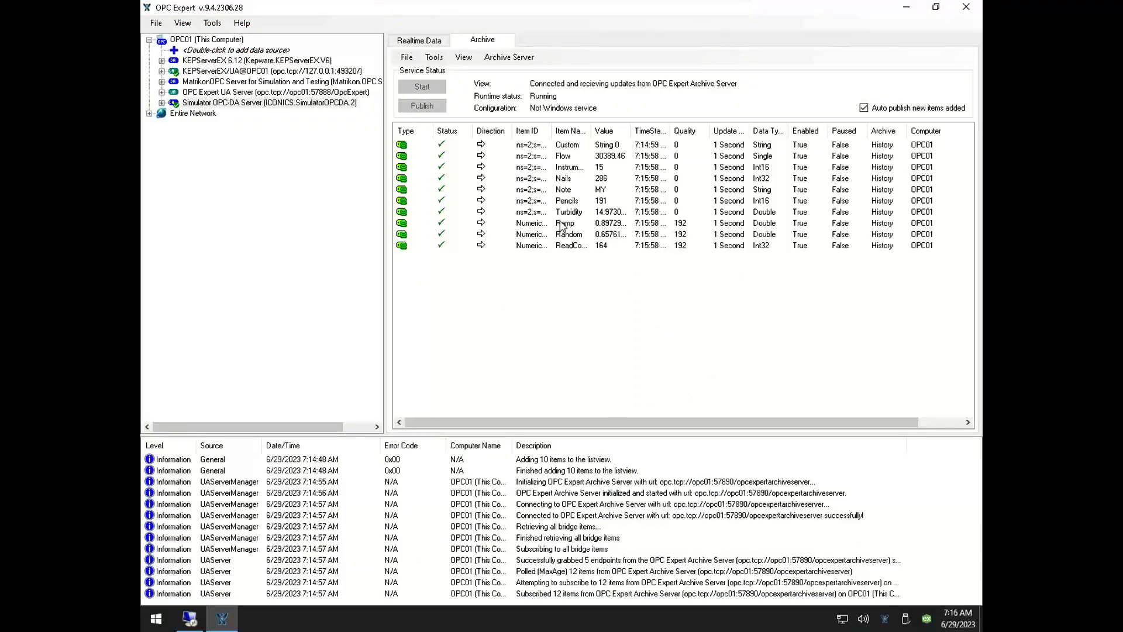
Trend the archived Random item, zoom in to a span of about 55 seconds, look back through earlier values, and close the trend
left_click(561, 227)
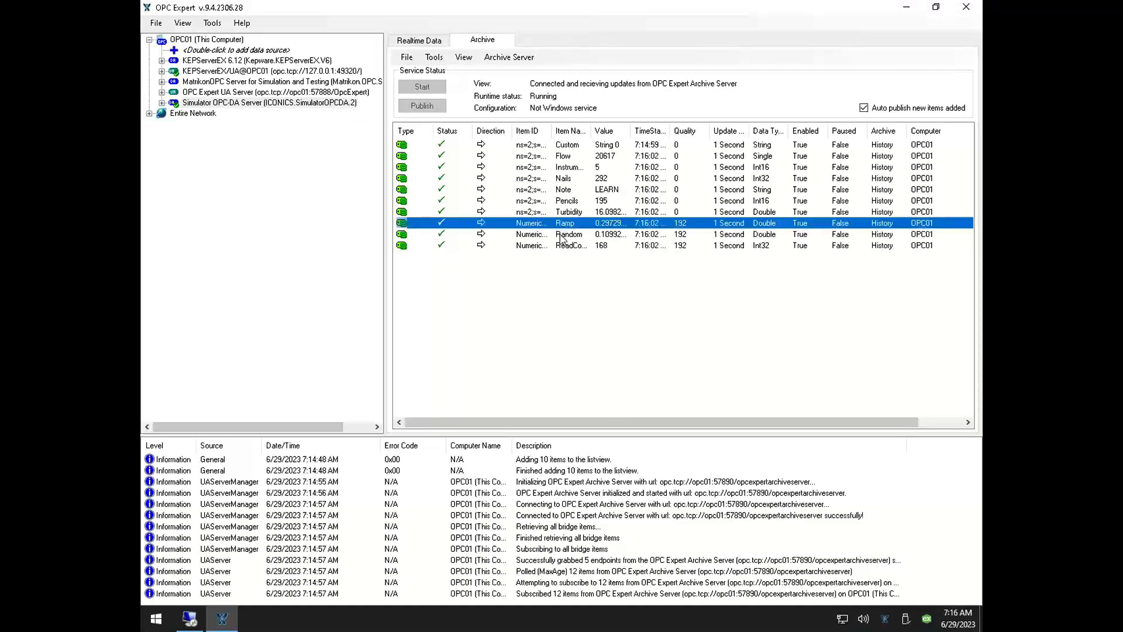
left_click(561, 235)
right_click(561, 236)
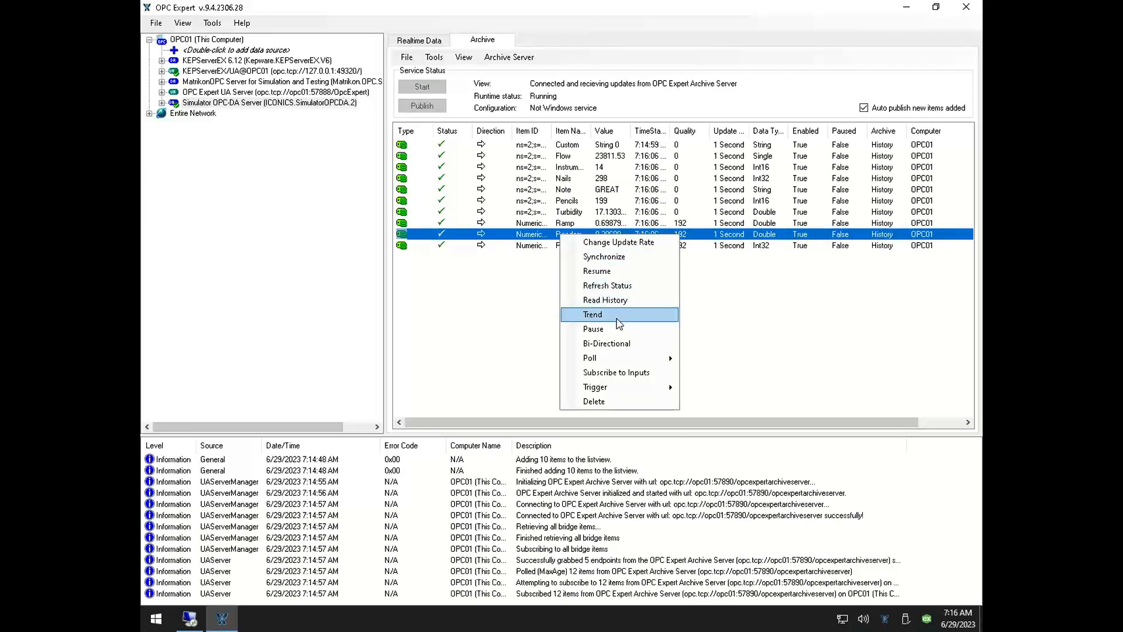
left_click(619, 324)
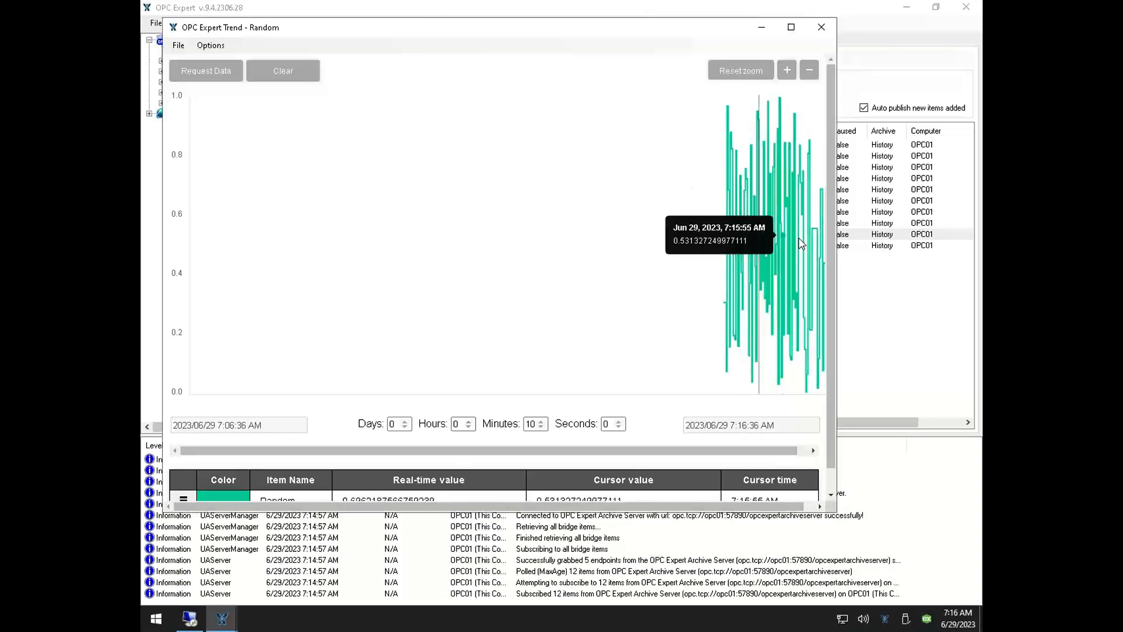
left_click(793, 77)
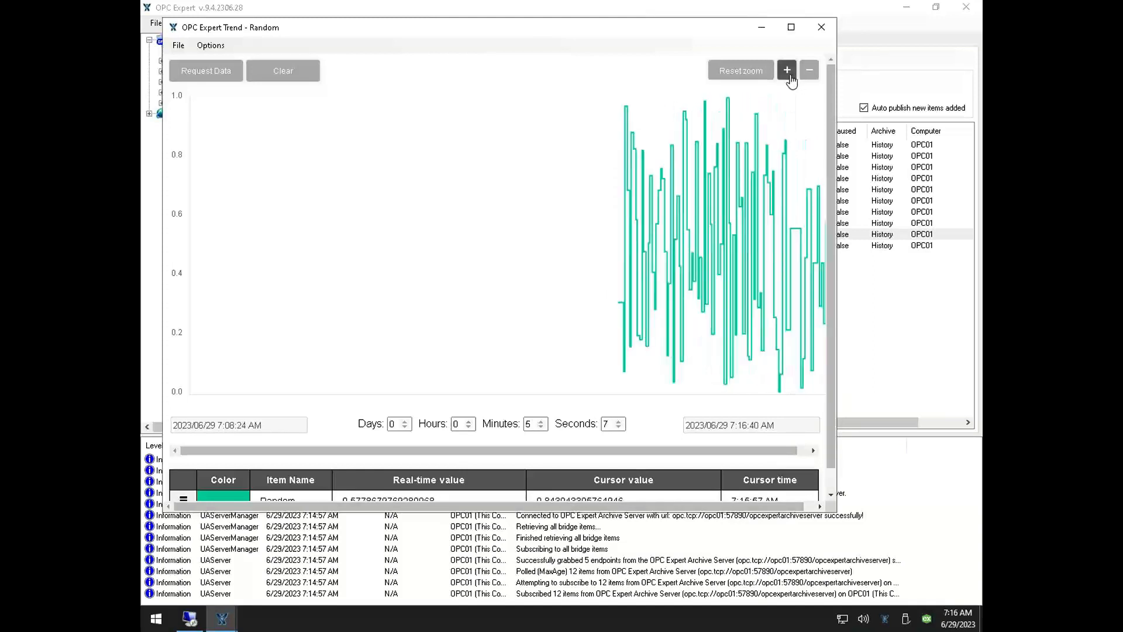
left_click(789, 75)
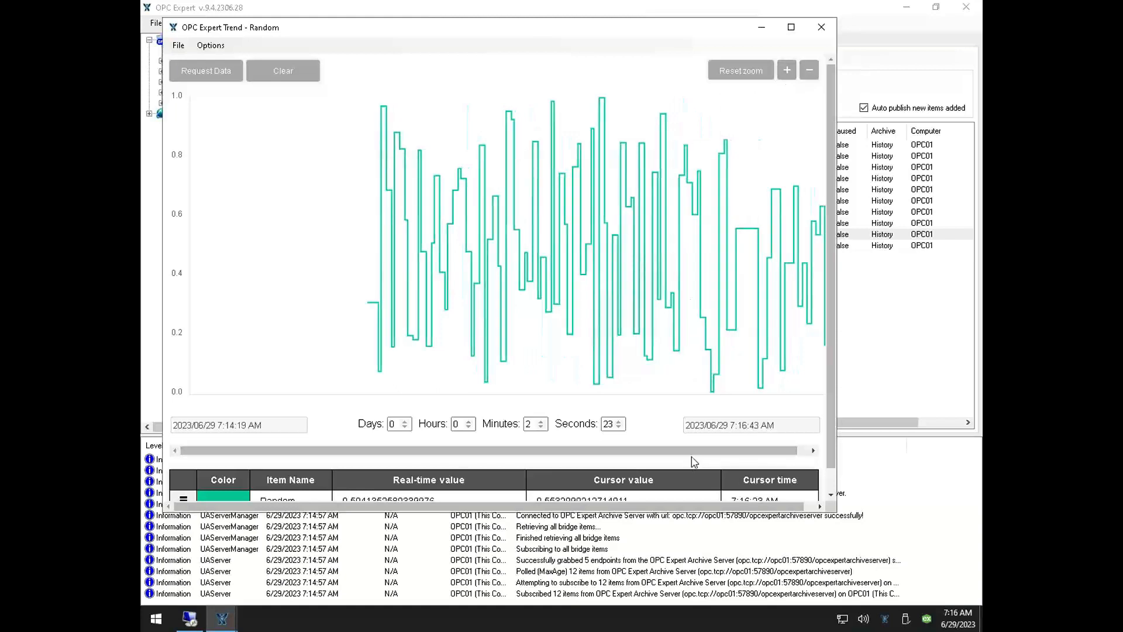
left_click(787, 71)
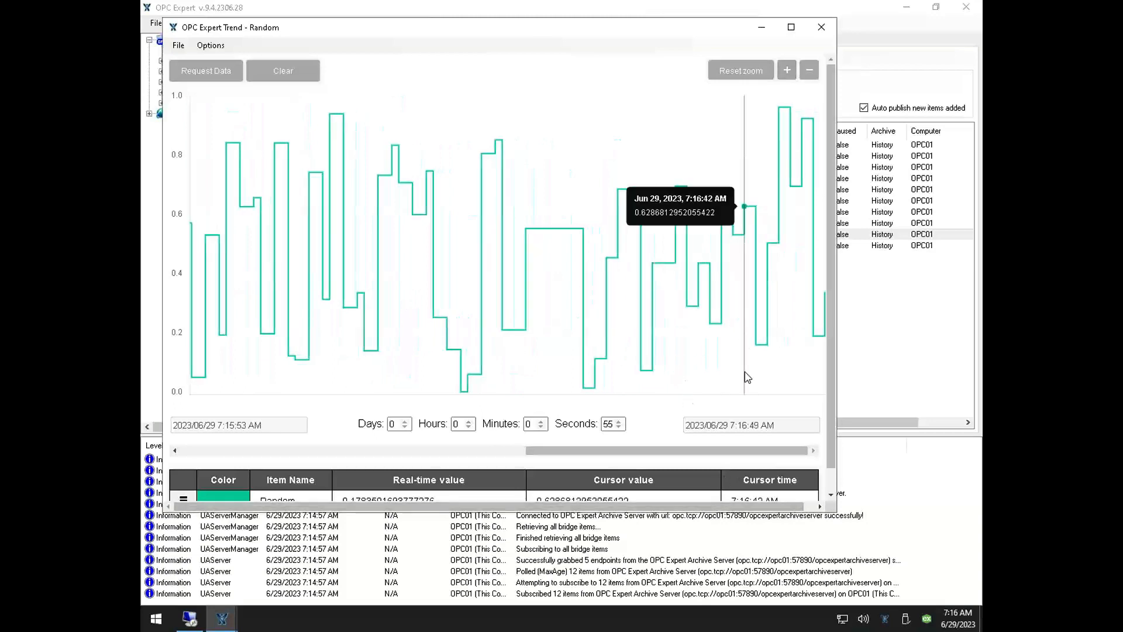
left_click_drag(756, 454, 567, 459)
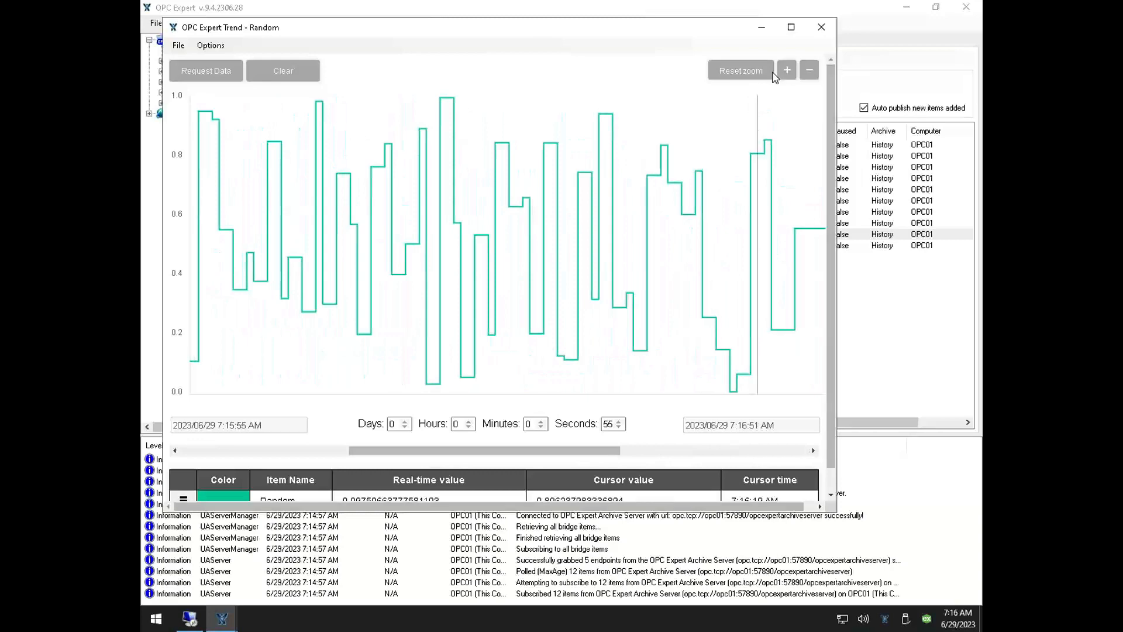
left_click(825, 29)
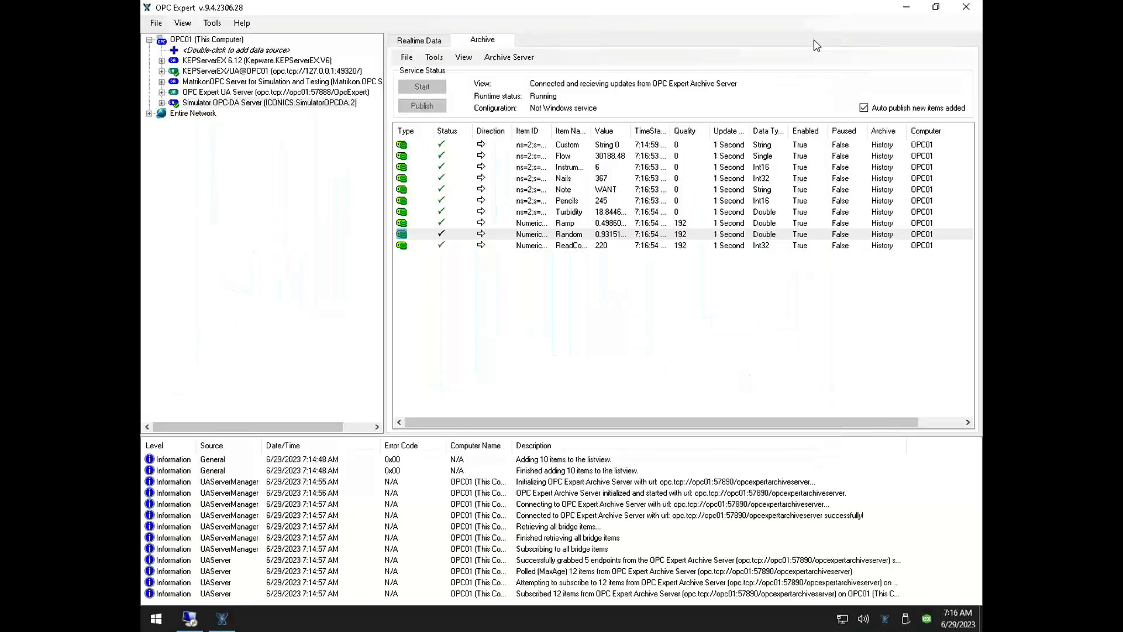
Reopen the Random item's trend to view its archived history over ten minutes, and close it
right_click(570, 237)
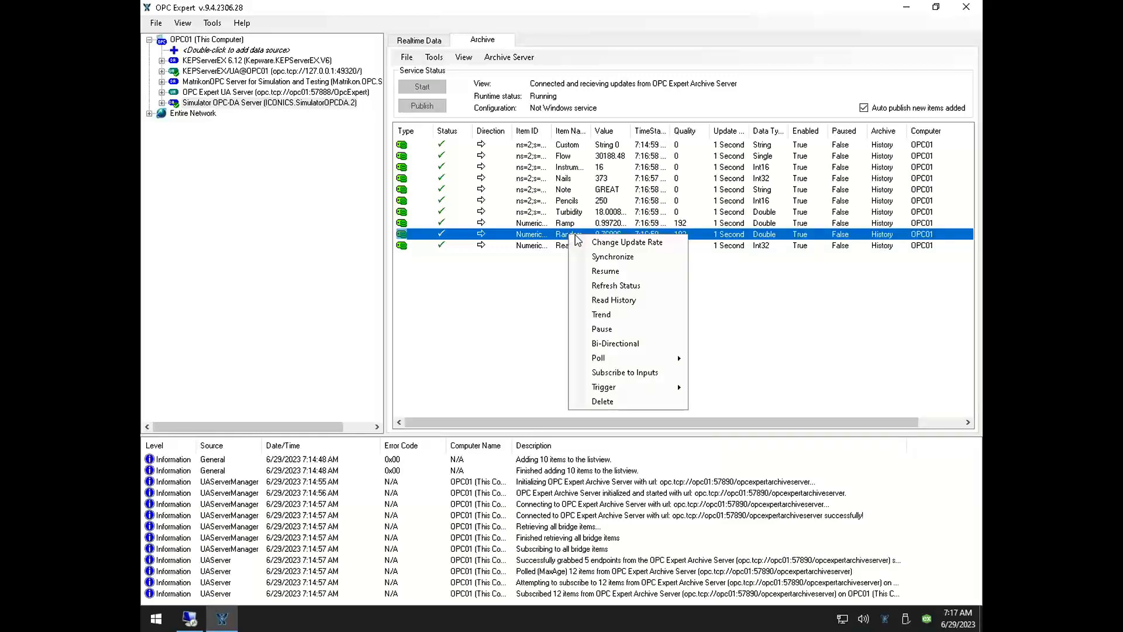
left_click(616, 315)
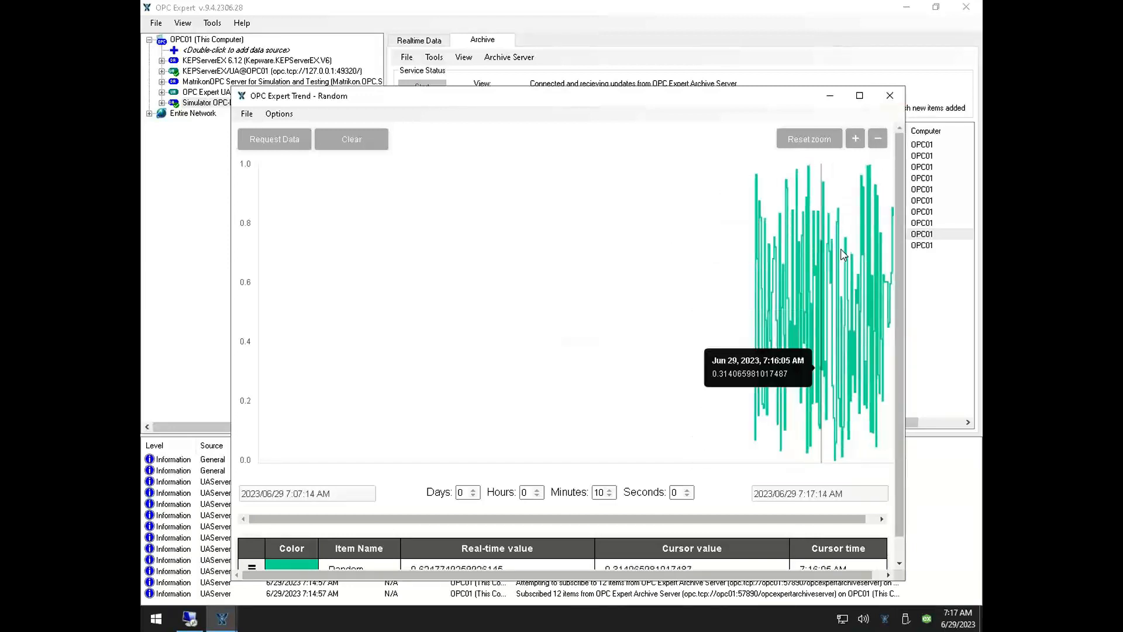
left_click(889, 96)
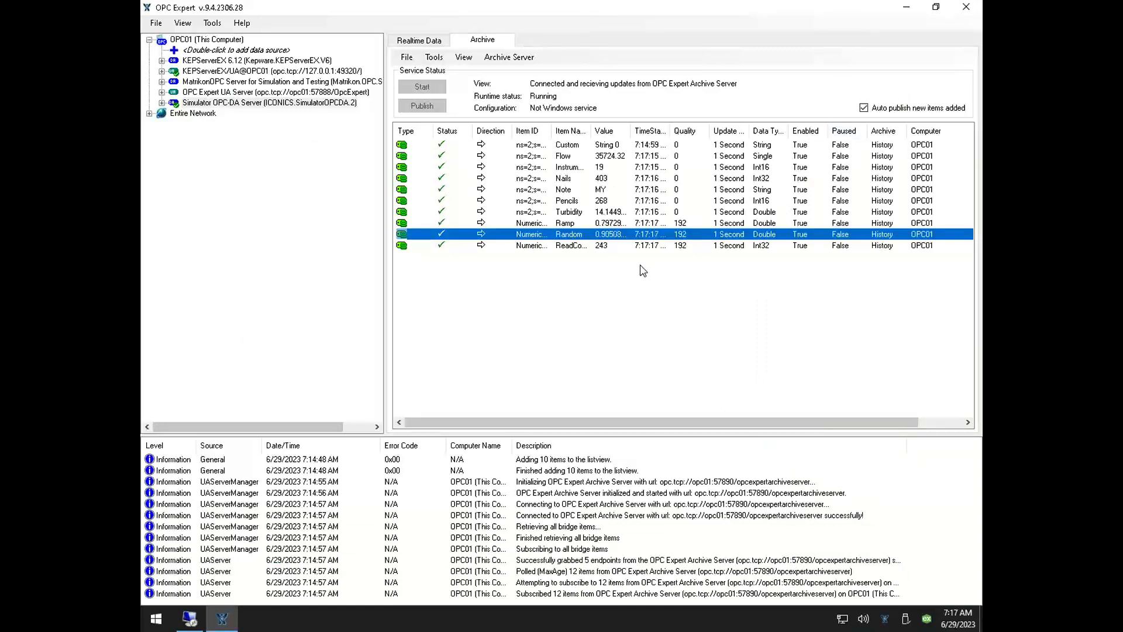
Restore OPC Expert to a smaller window, start Excel with a blank workbook to inspect its ribbon, and close Excel
left_click(936, 8)
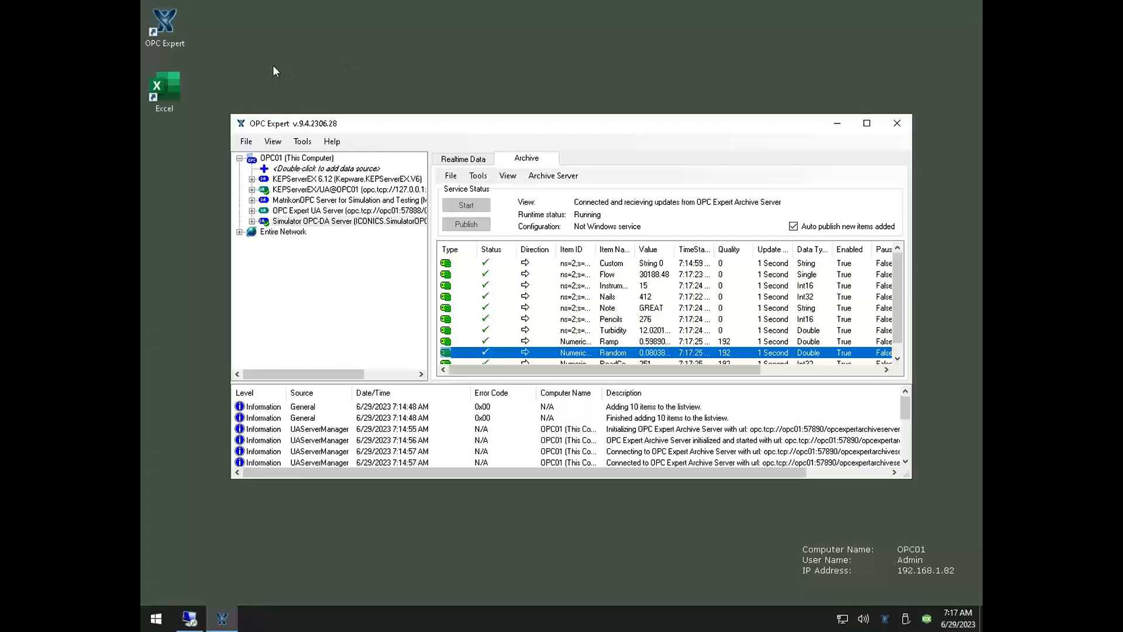
double_click(167, 109)
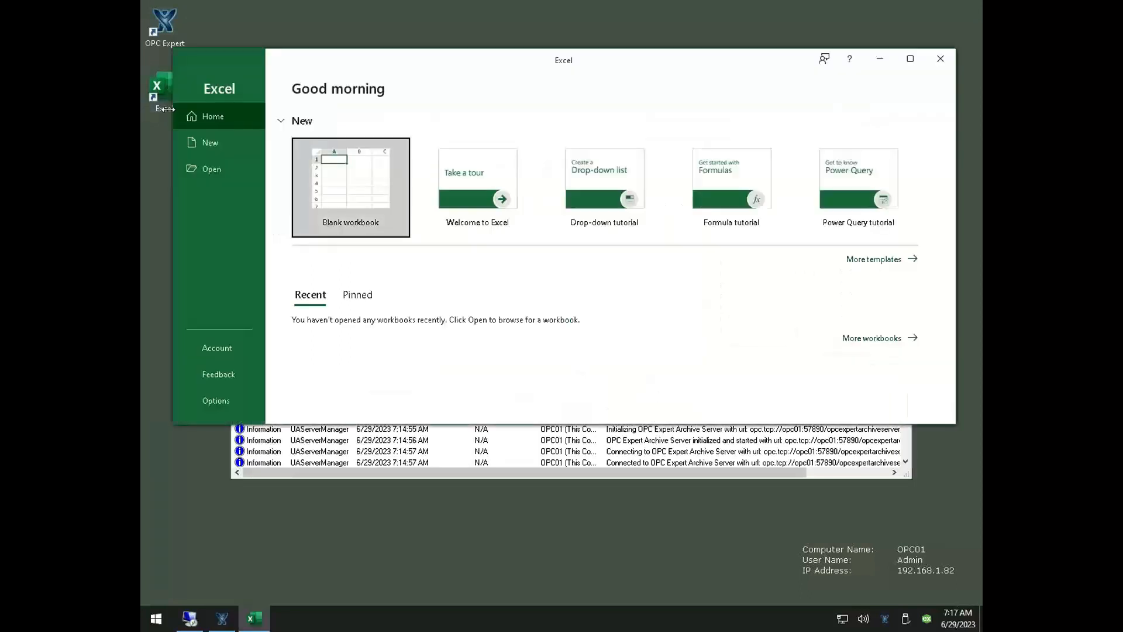
left_click(359, 195)
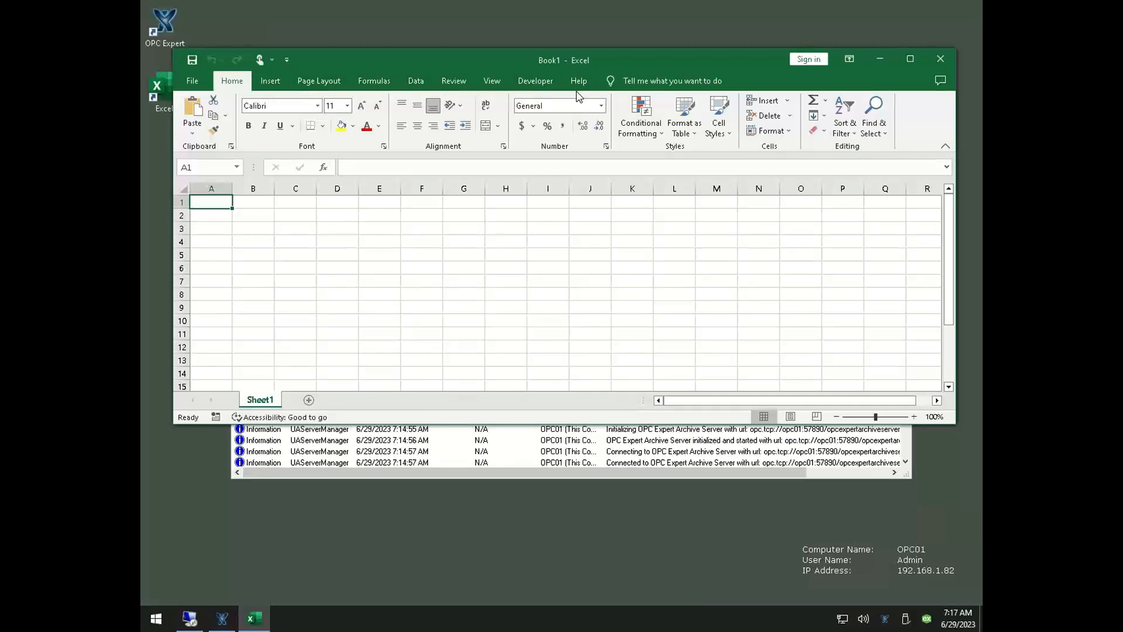
left_click(937, 58)
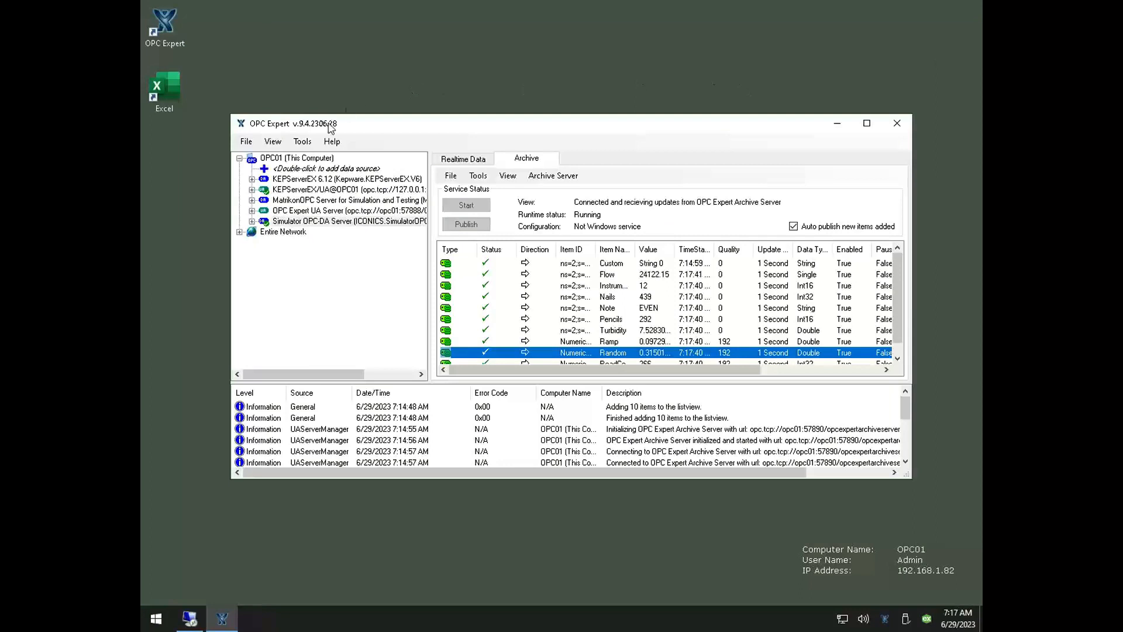
Enable the Excel features under Microsoft Excel connectivity in OPC Expert's general options
left_click(303, 144)
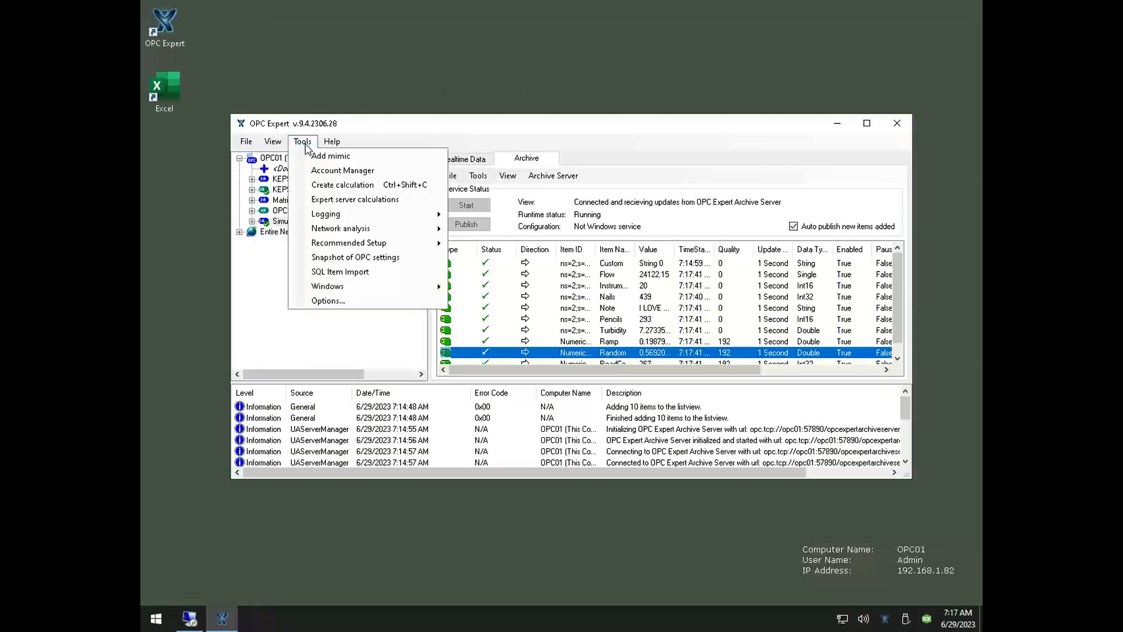
left_click(370, 301)
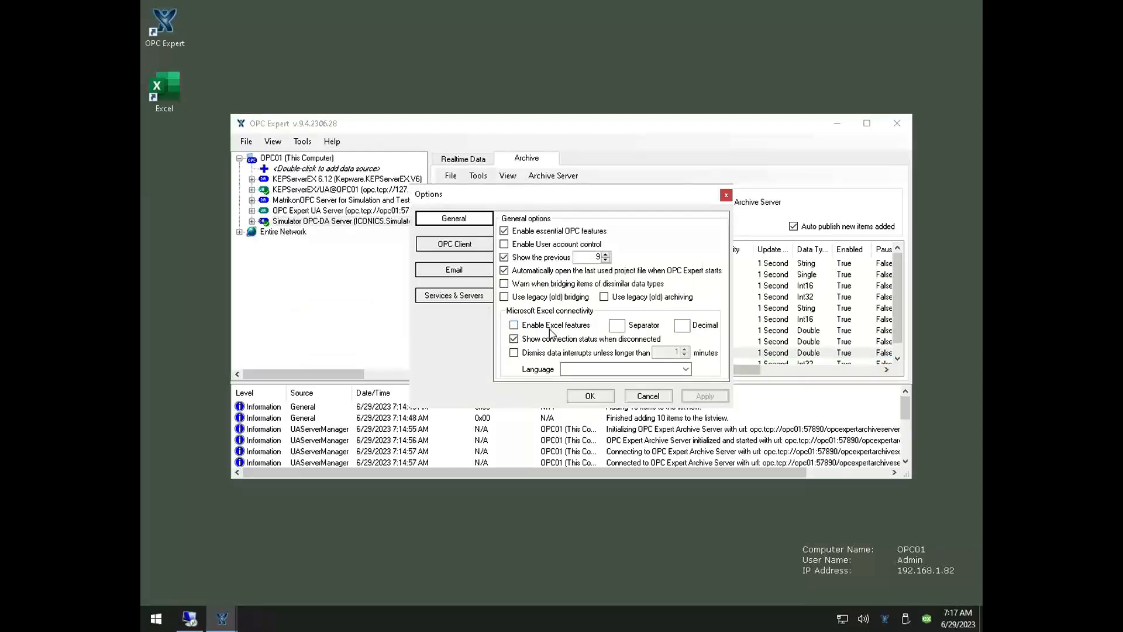
left_click(517, 326)
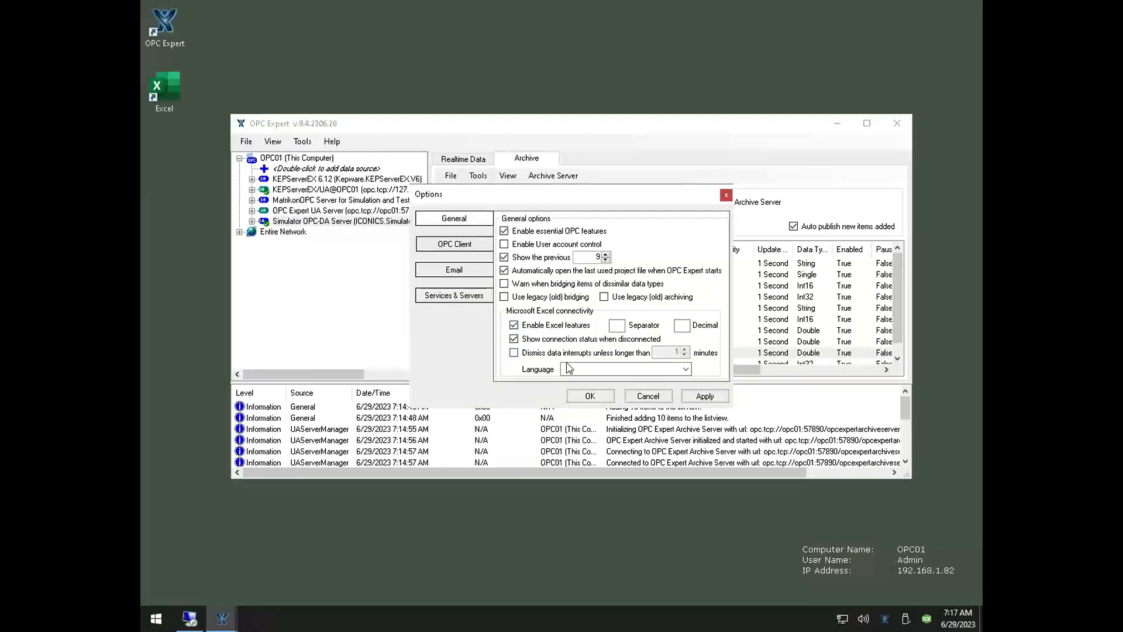
left_click(590, 396)
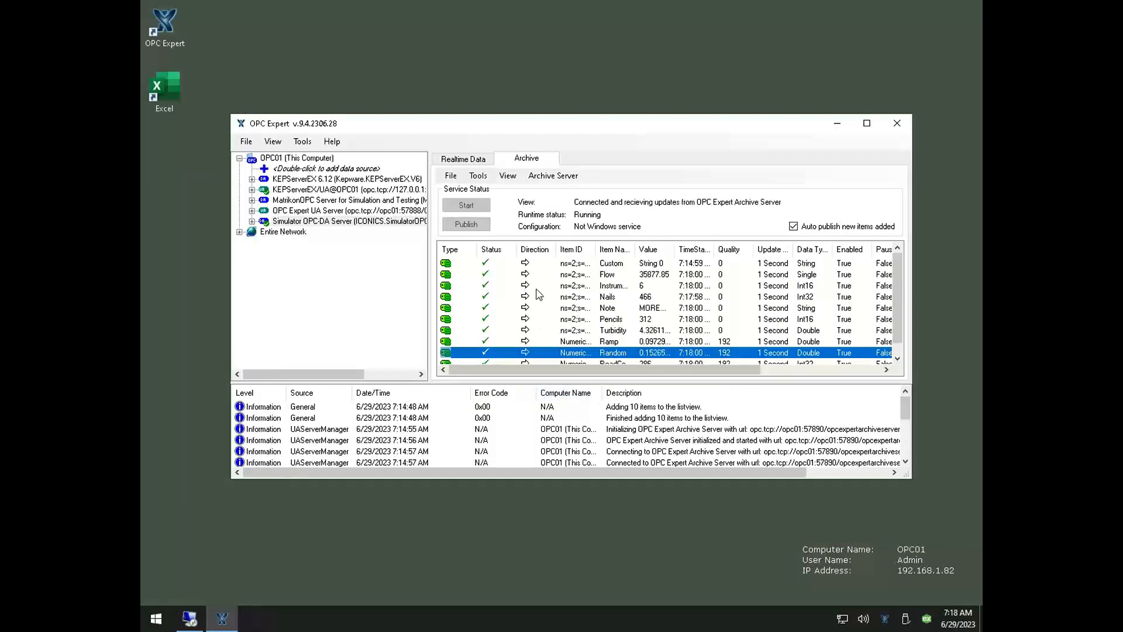
Start Excel with a blank workbook and insert the OPC status check at cell A1
double_click(172, 97)
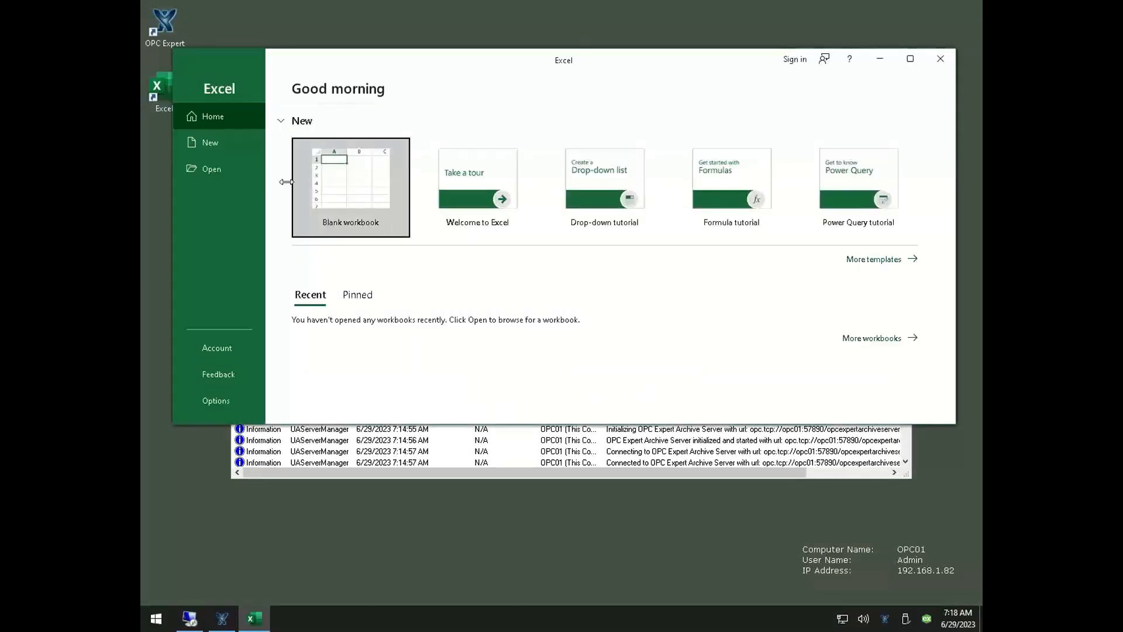
left_click(377, 218)
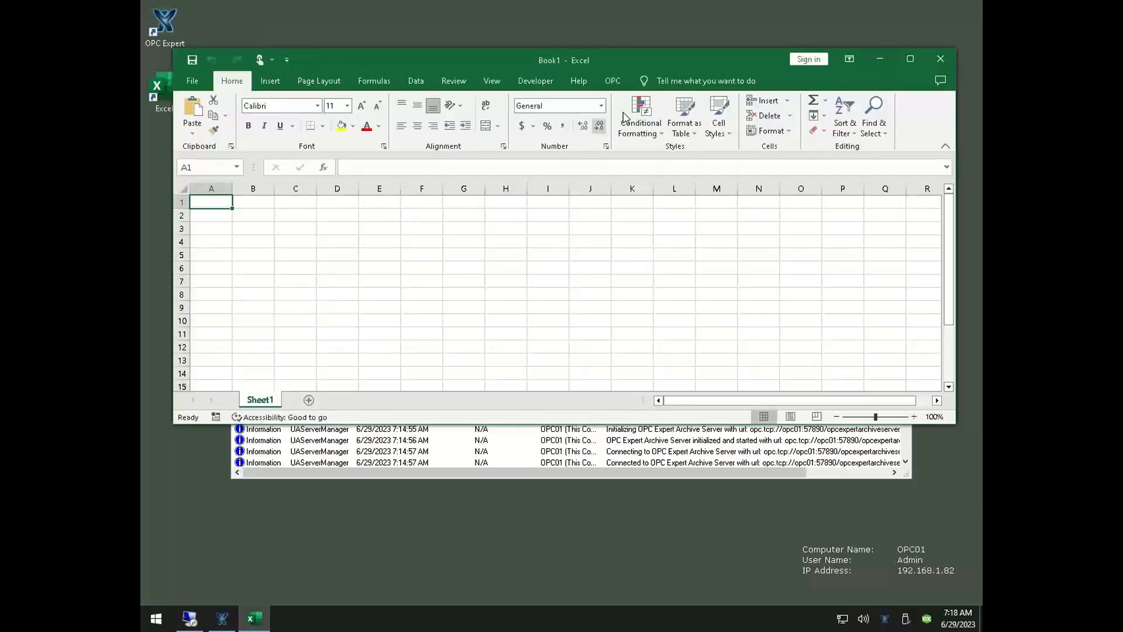
left_click(613, 81)
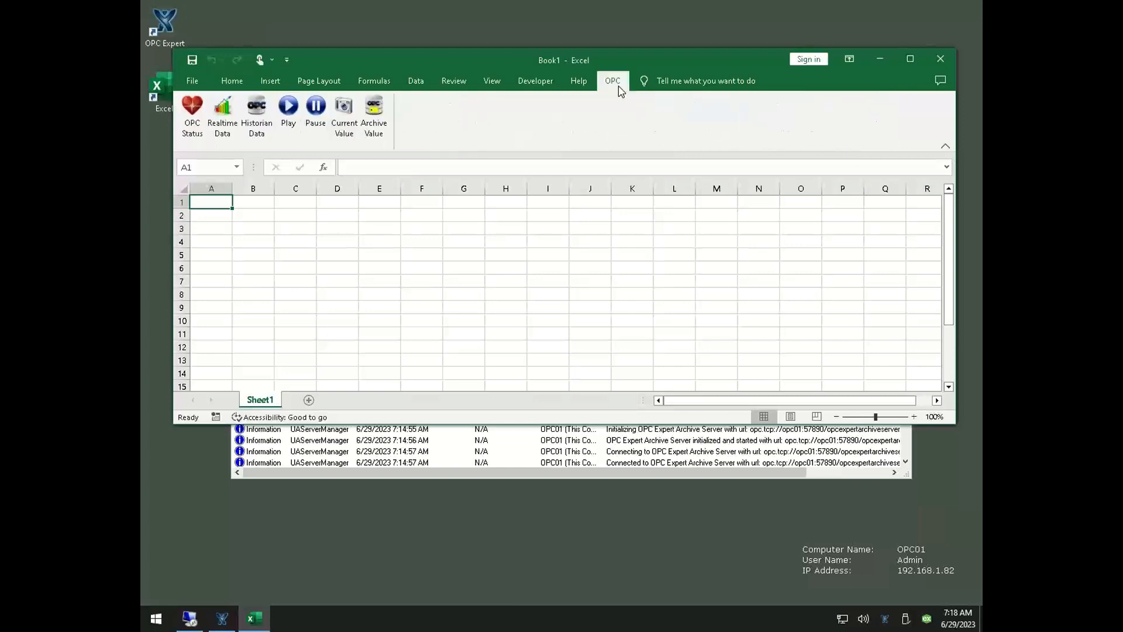
left_click(189, 117)
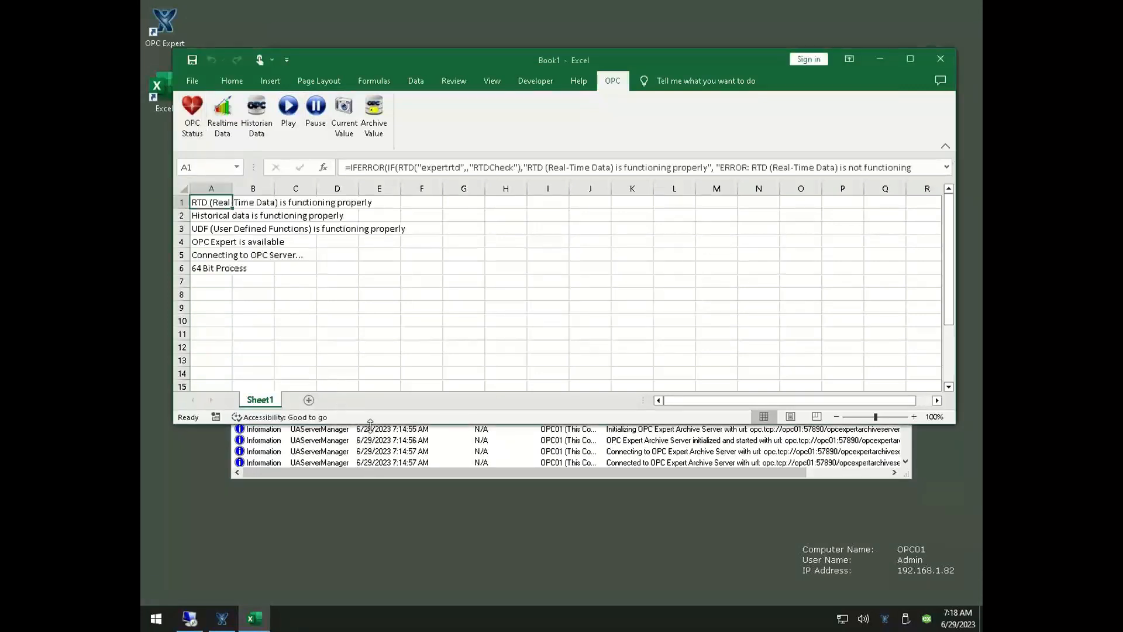
Resize the Excel window to be taller and narrower, and place the OPC Expert window in front, below Excel's ribbon
left_click_drag(370, 423, 377, 492)
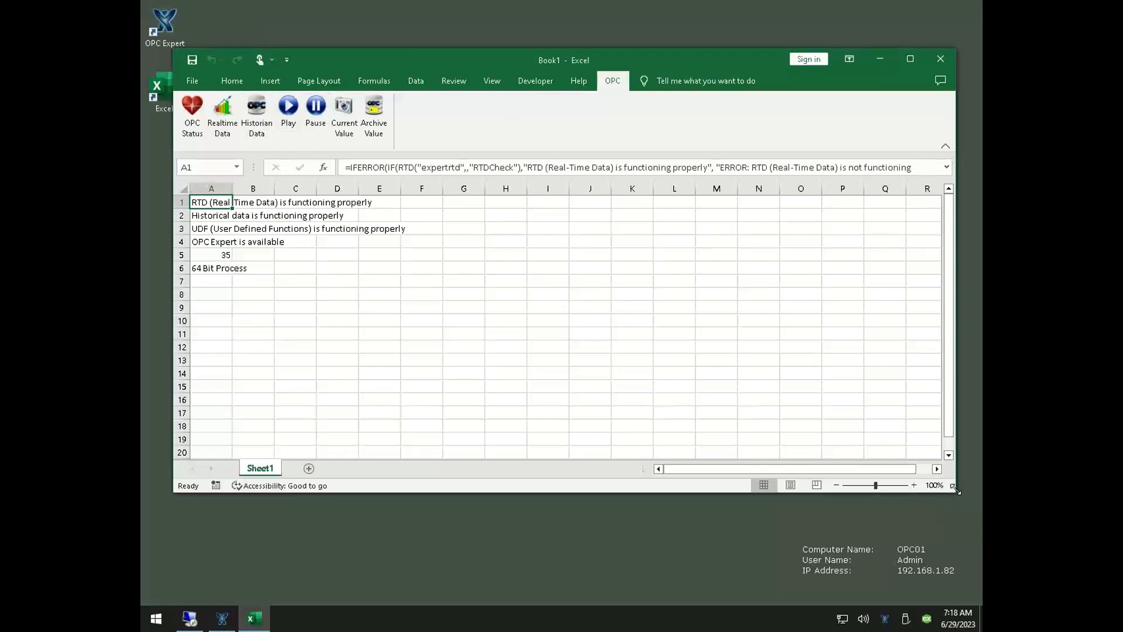
left_click_drag(955, 492, 911, 486)
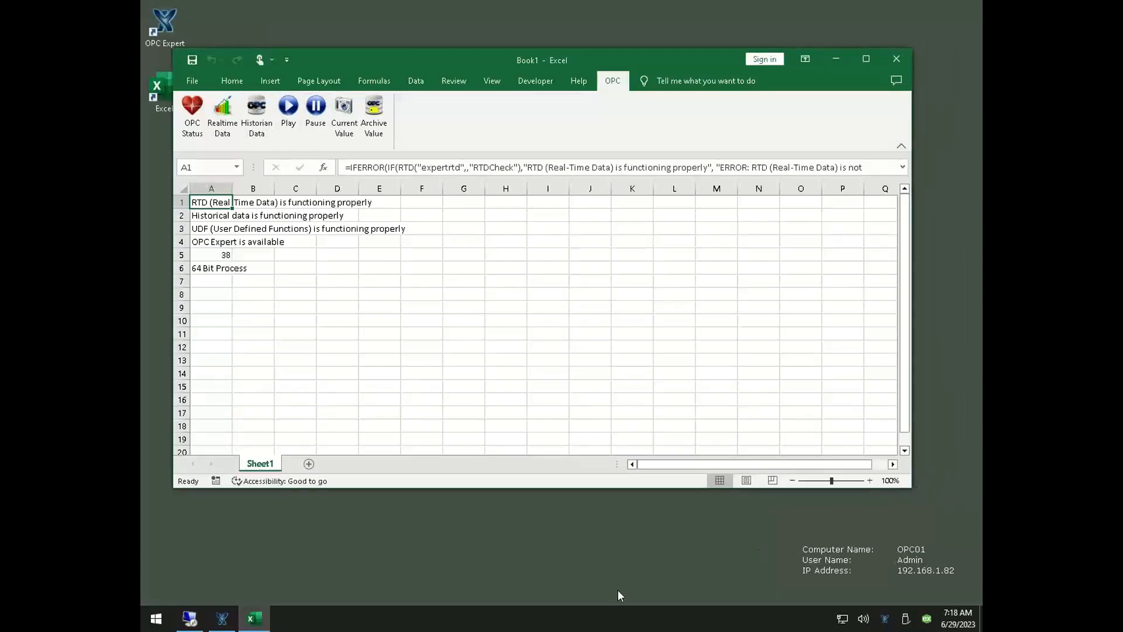
left_click(226, 625)
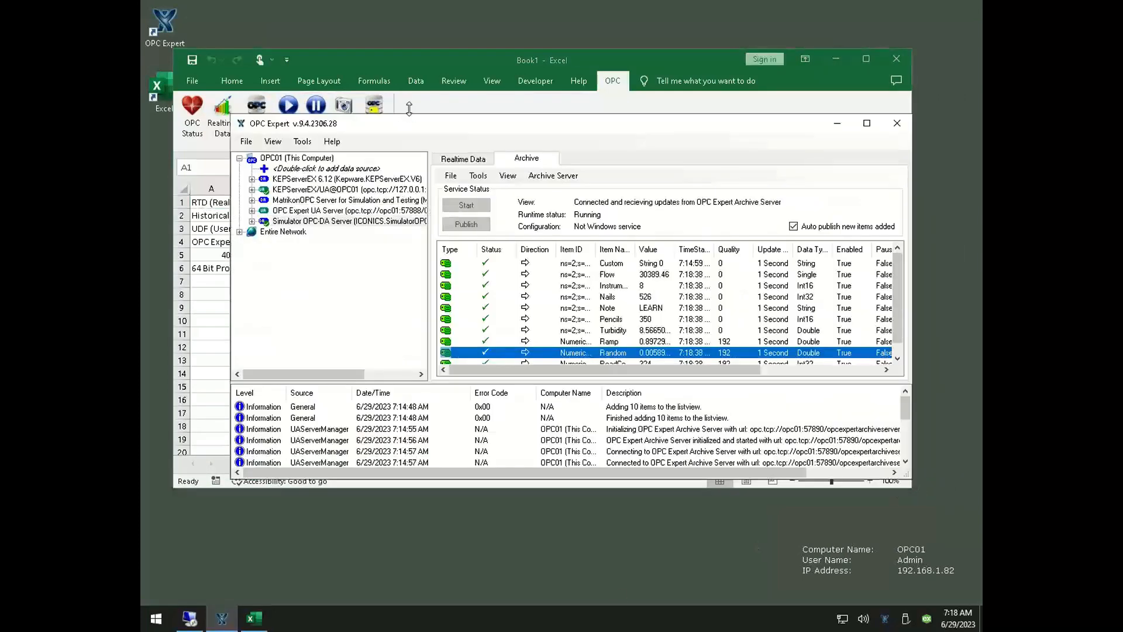
left_click_drag(427, 144, 475, 224)
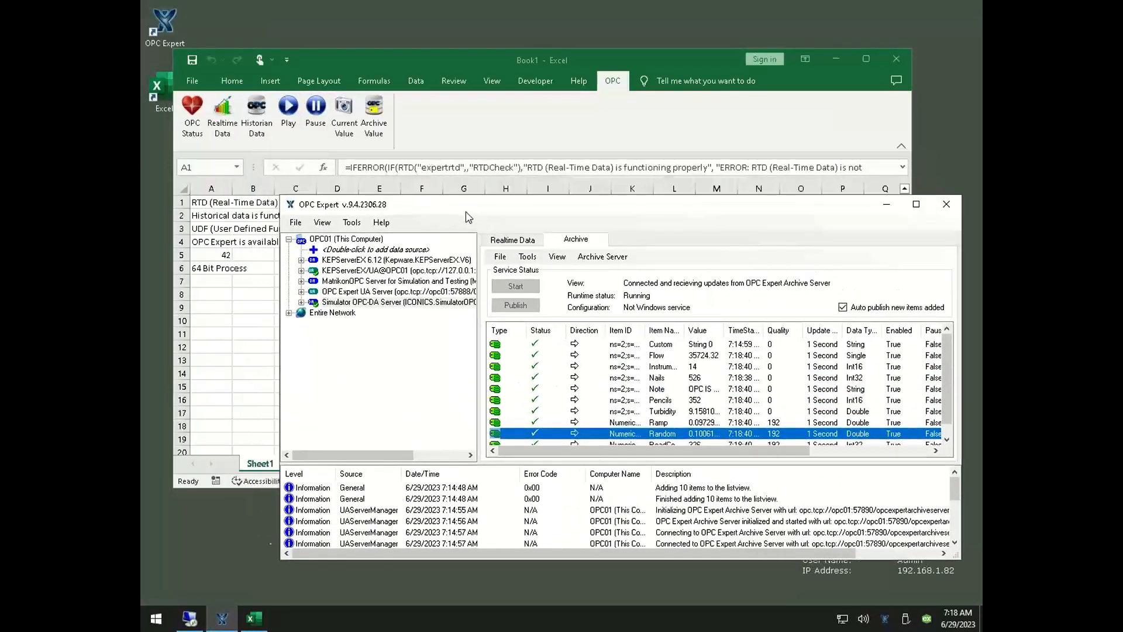
Insert all of OPC Expert's realtime items into the Excel sheet as live values in cells G1 to G10
left_click(514, 240)
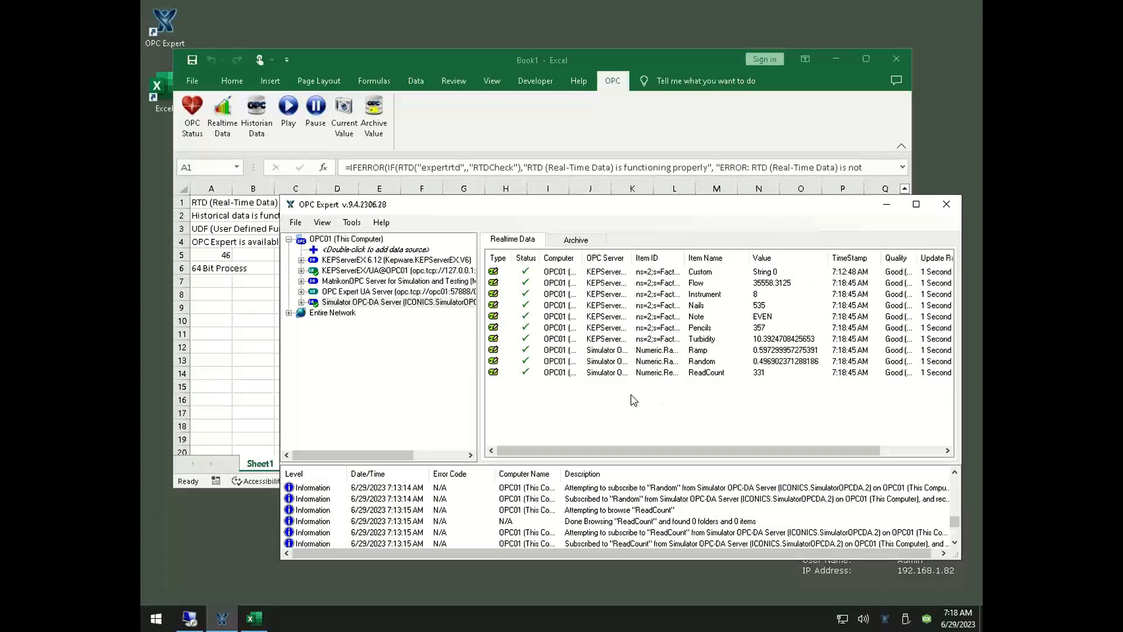
left_click(421, 62)
left_click_drag(421, 62, 410, 37)
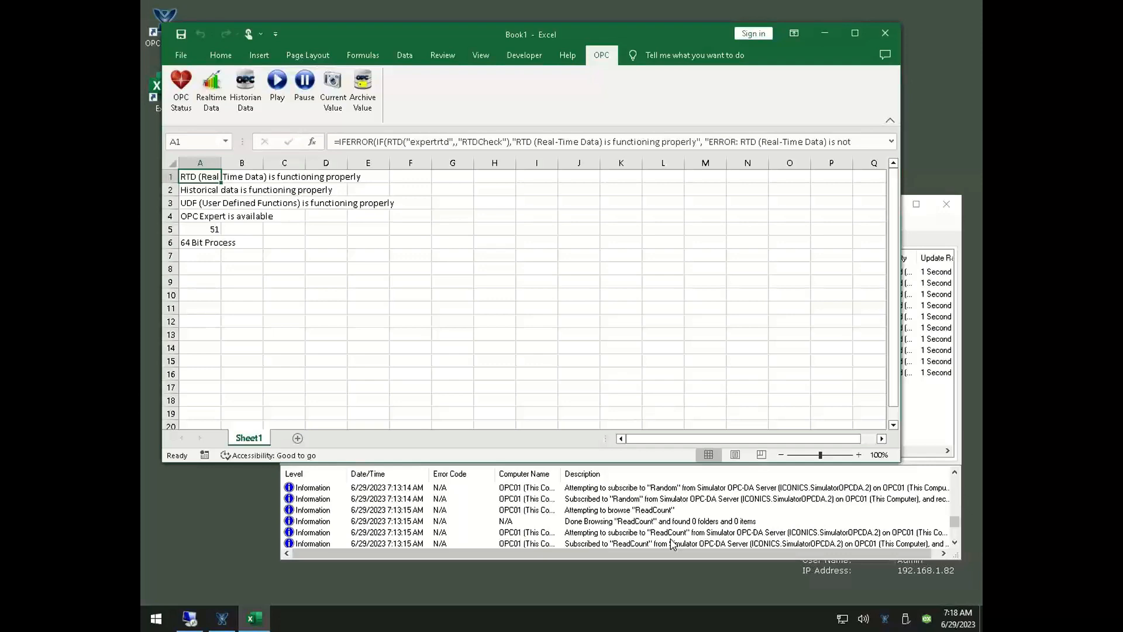
left_click(673, 544)
key("ctrl+a")
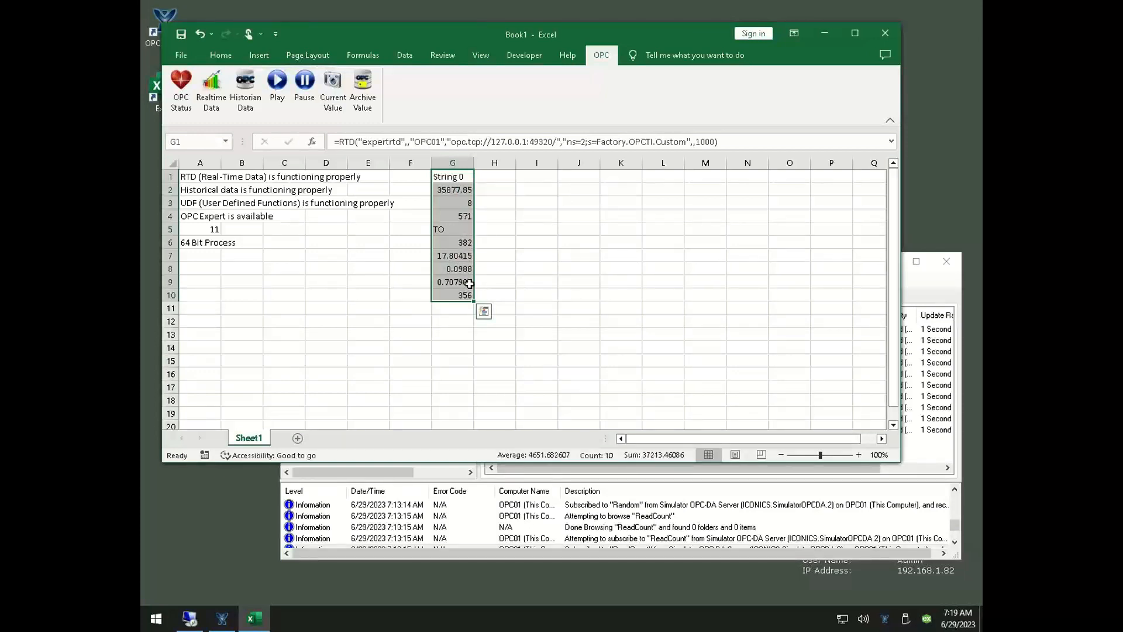
Examine the RTD formulas behind the live values in column G, including Flow, Random, ReadCount, Turbidity and Note
left_click(454, 188)
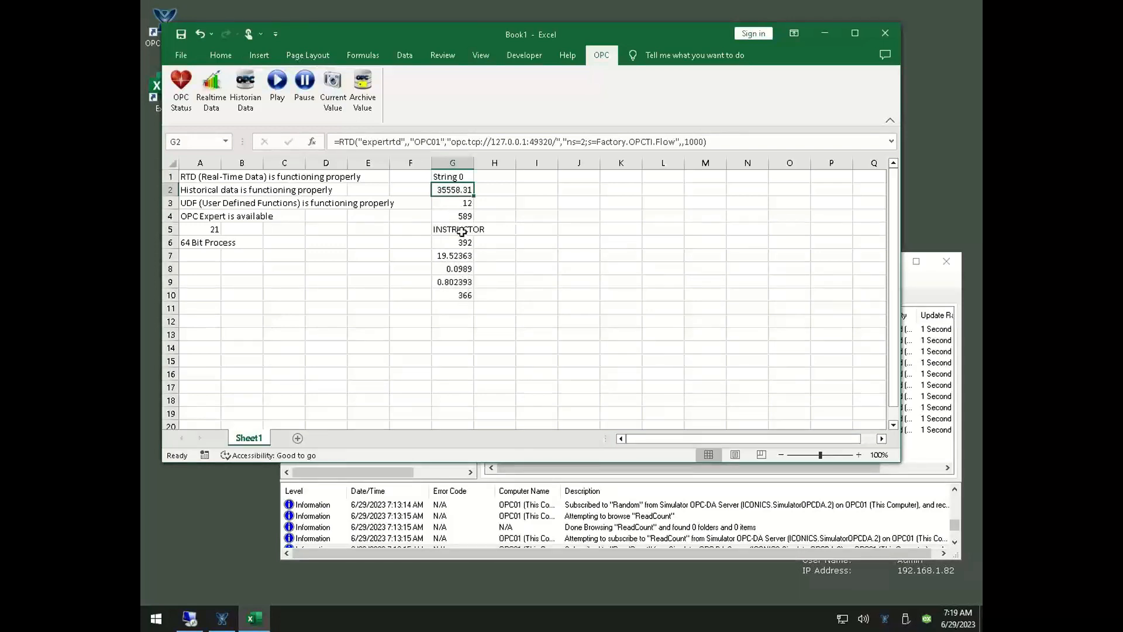
left_click(465, 281)
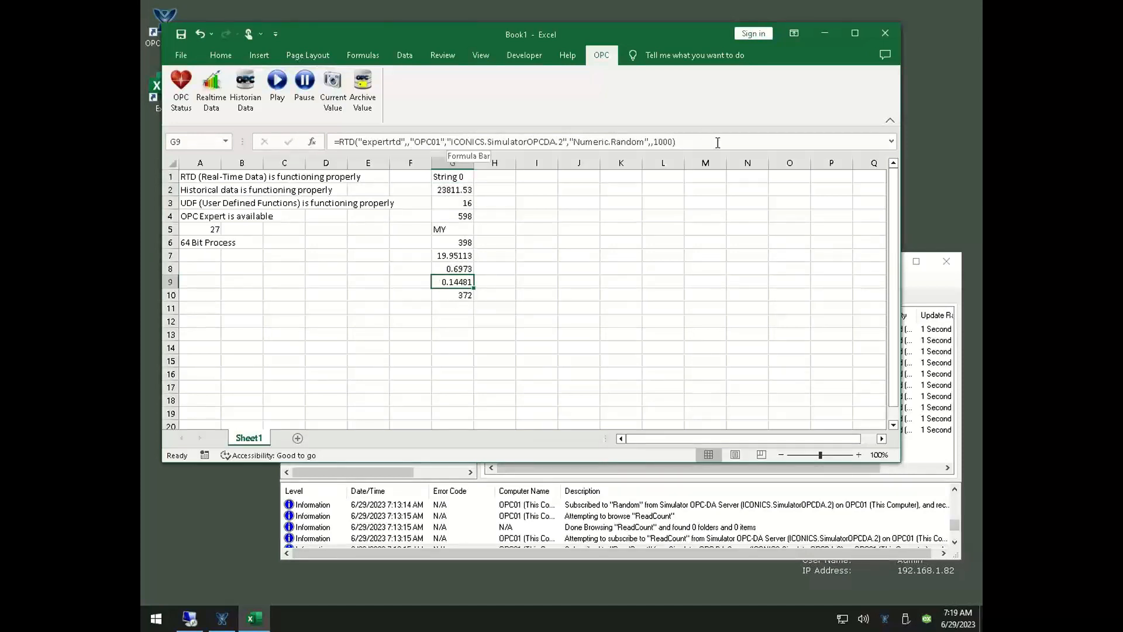
left_click(458, 294)
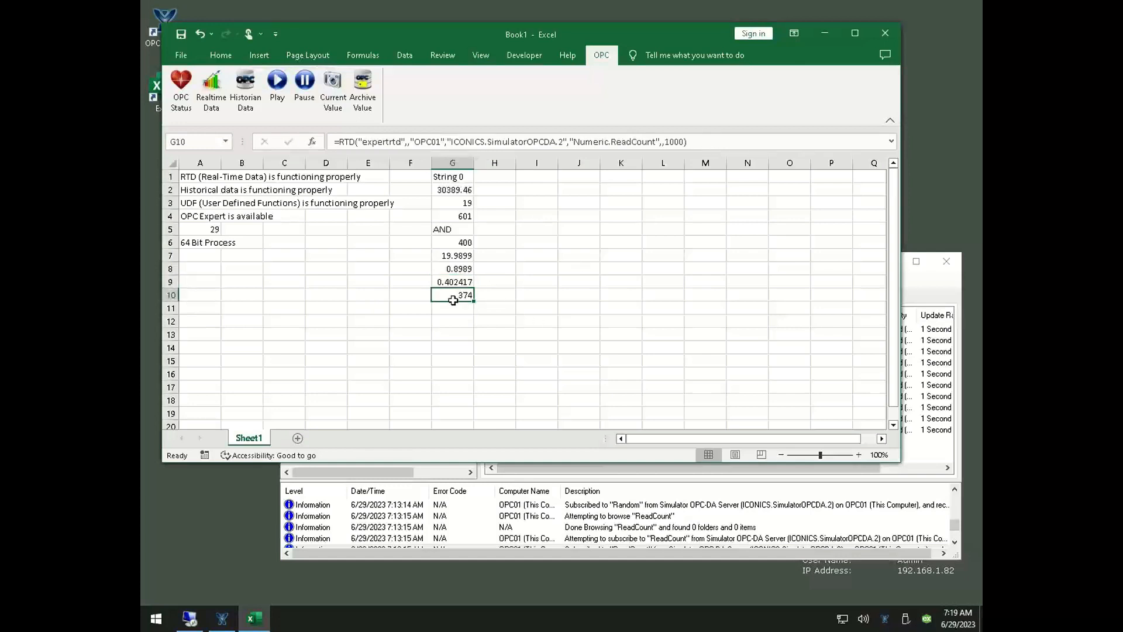
left_click(456, 282)
left_click(459, 269)
left_click(462, 255)
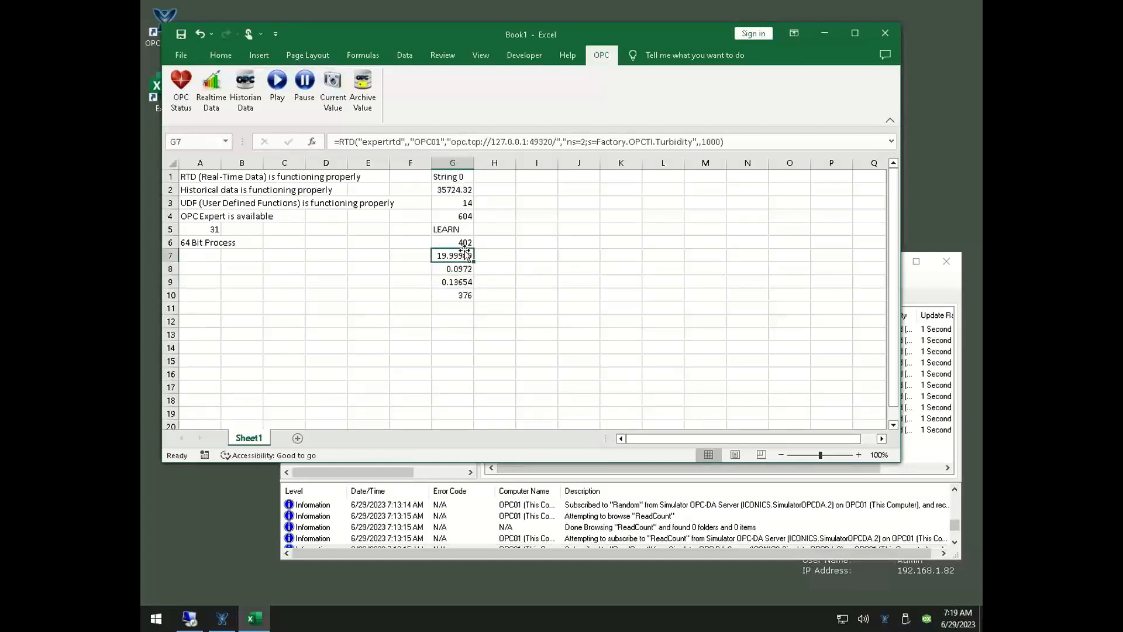
left_click(467, 229)
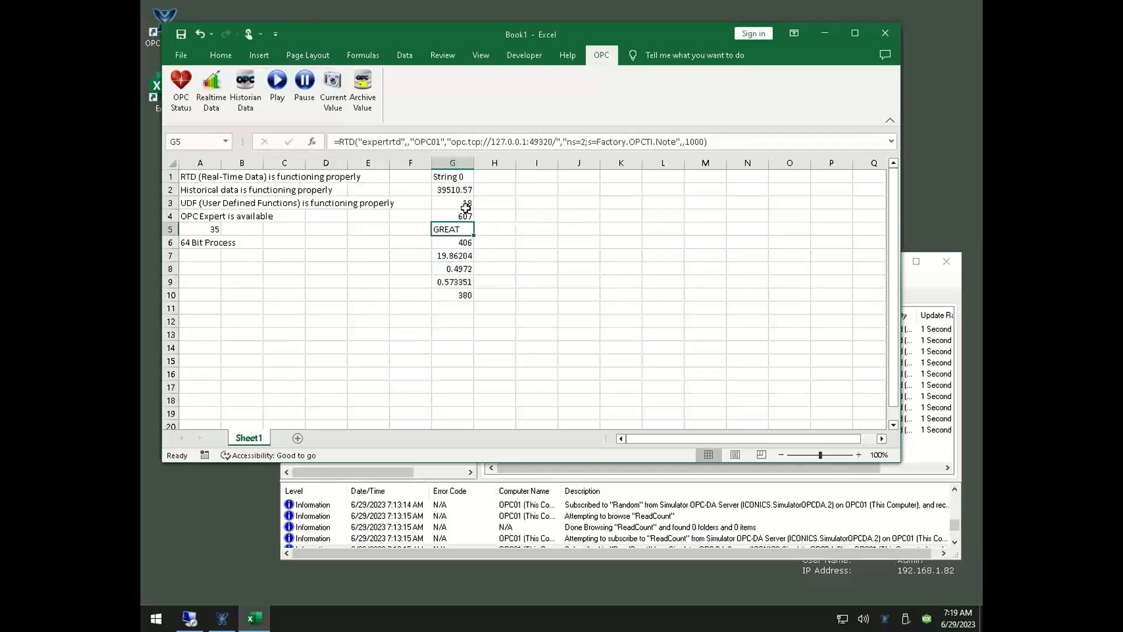
Make I1 the target cell, show OPC Expert's archived items, and open Excel's Historian Data dialog clear of them
left_click(544, 177)
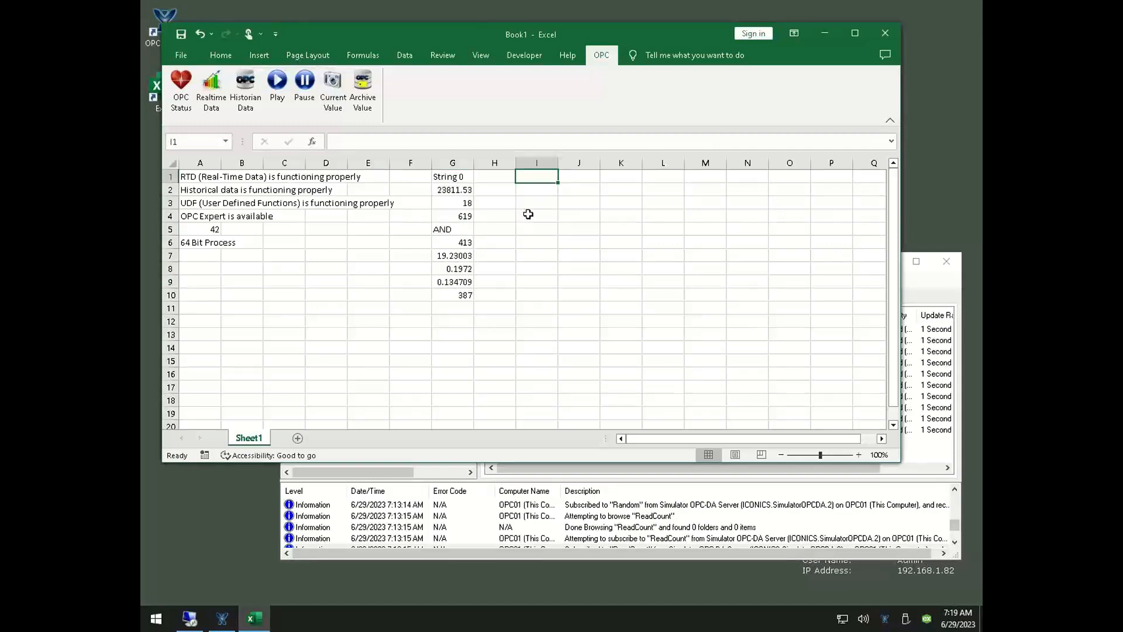
left_click(595, 519)
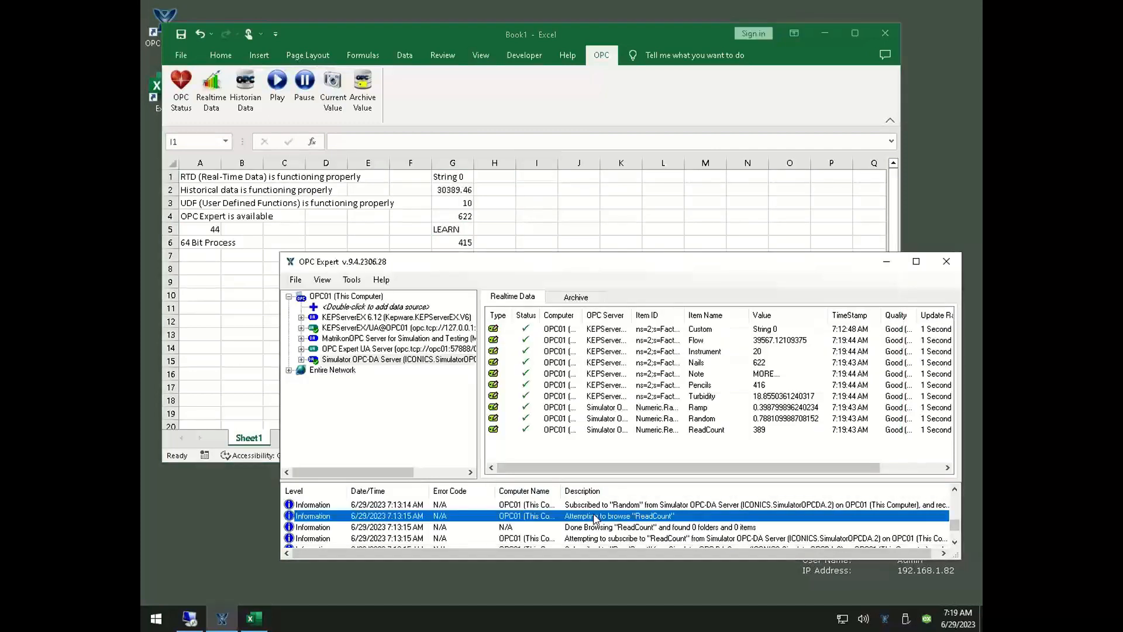
left_click(574, 300)
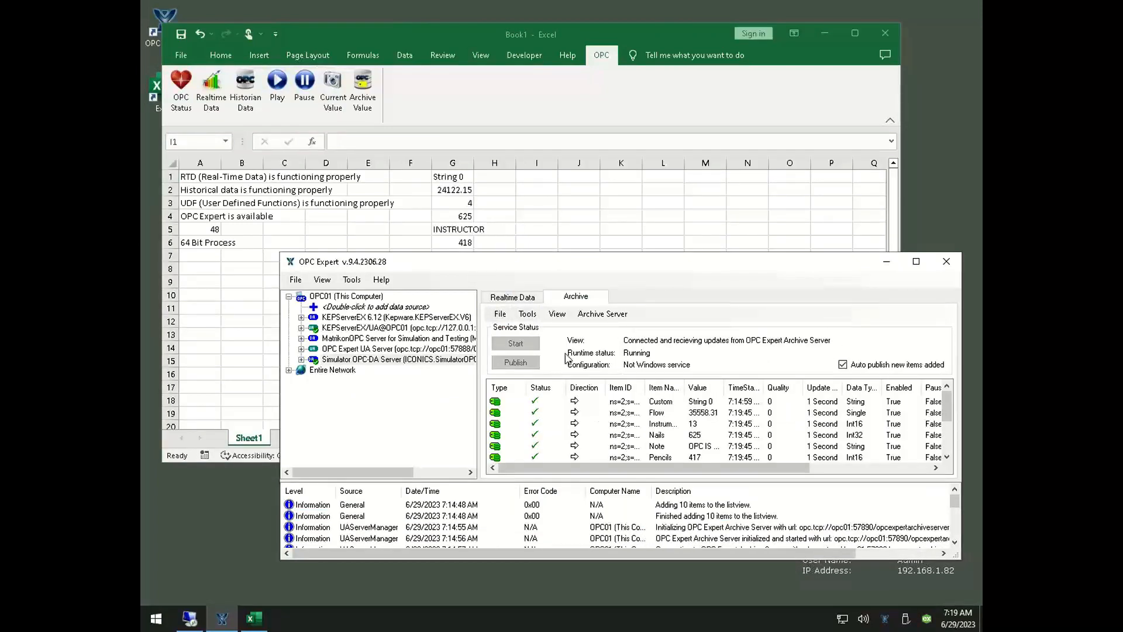
left_click(254, 92)
left_click(253, 91)
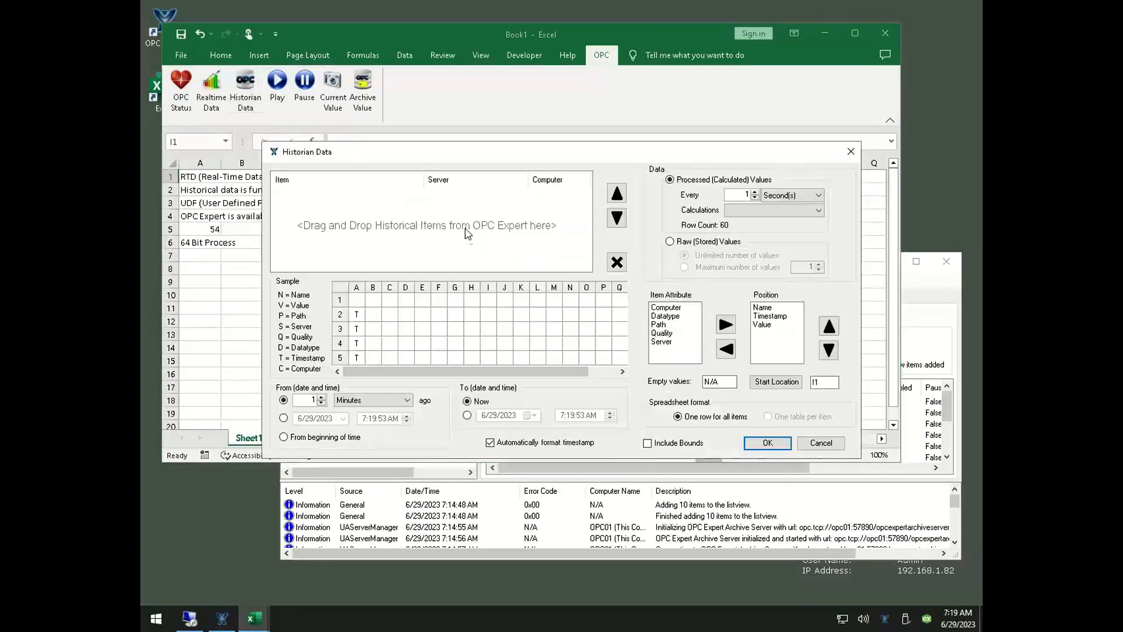
left_click_drag(454, 155, 405, 48)
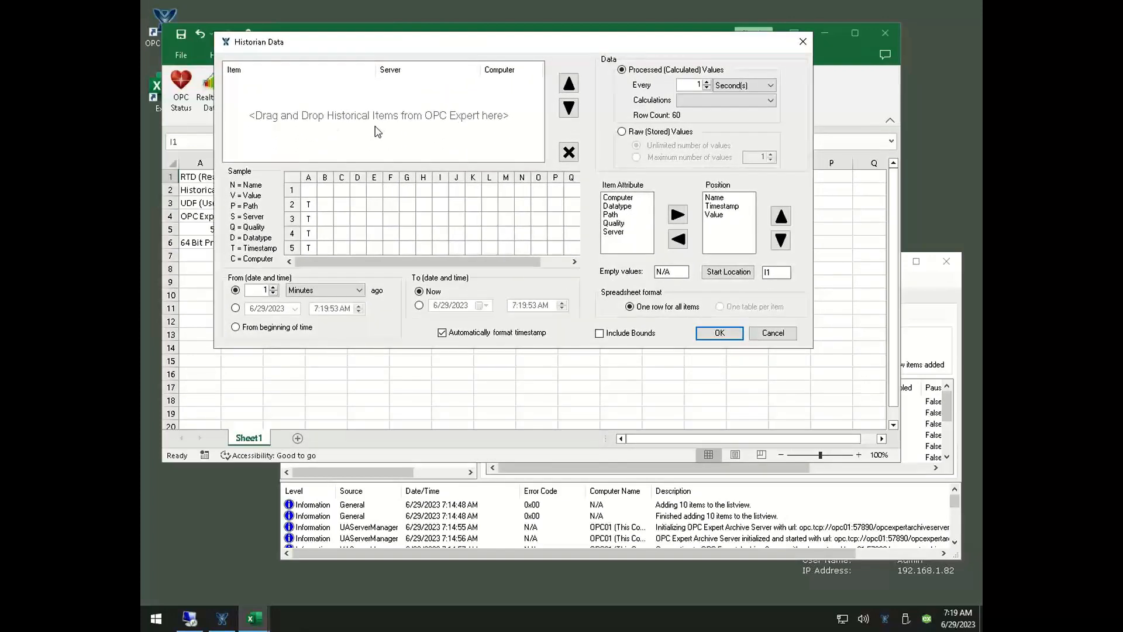
Add the archived Ramp, Random and Instrument items from OPC Expert to the Historian Data item list
left_click(556, 526)
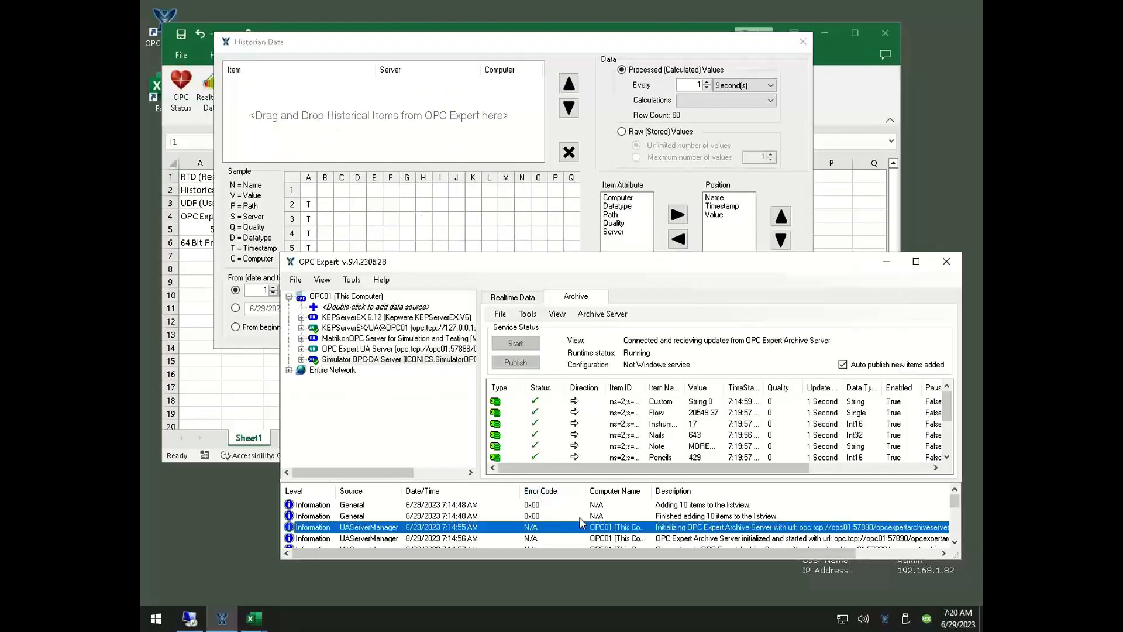
left_click(634, 448)
scroll(634, 451, "down", 2)
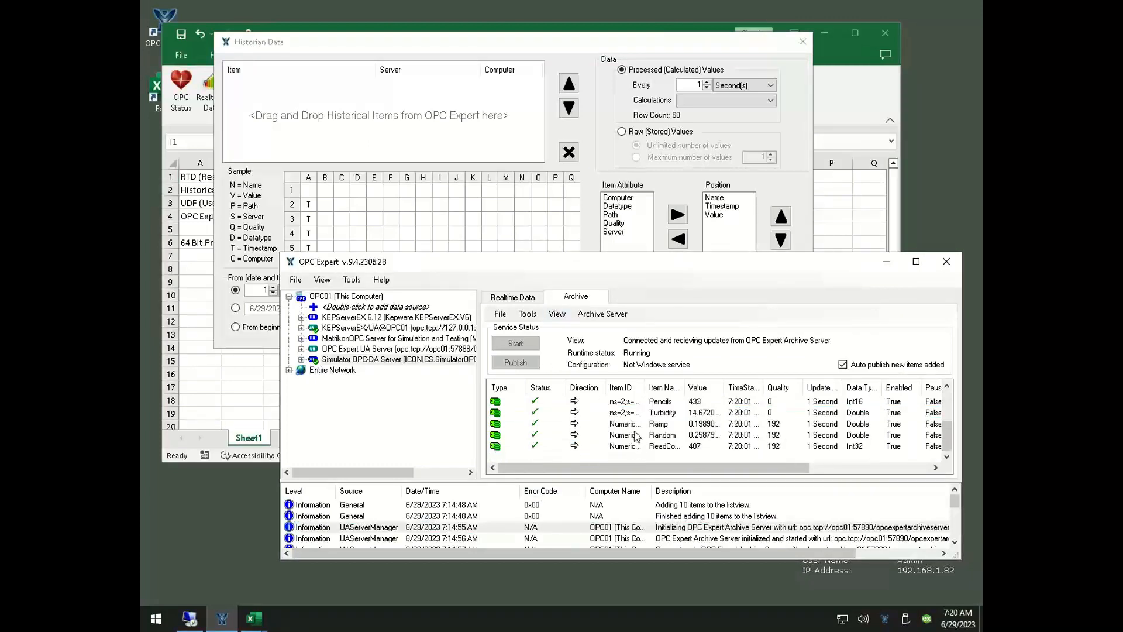
left_click_drag(636, 425, 423, 145)
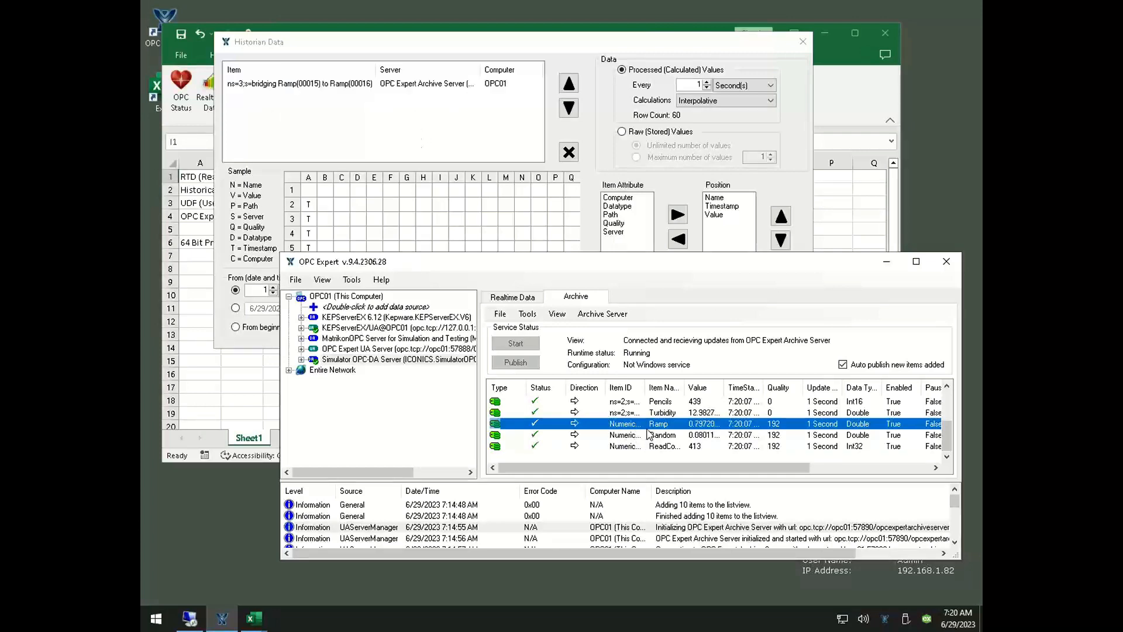
left_click_drag(648, 433, 387, 121)
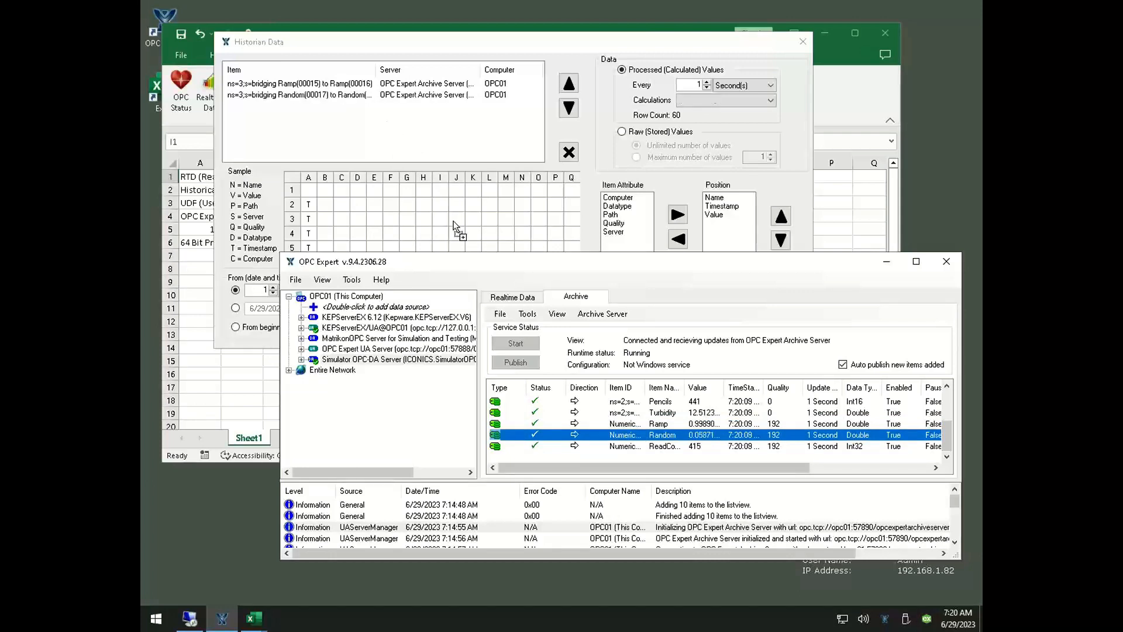
left_click(644, 427)
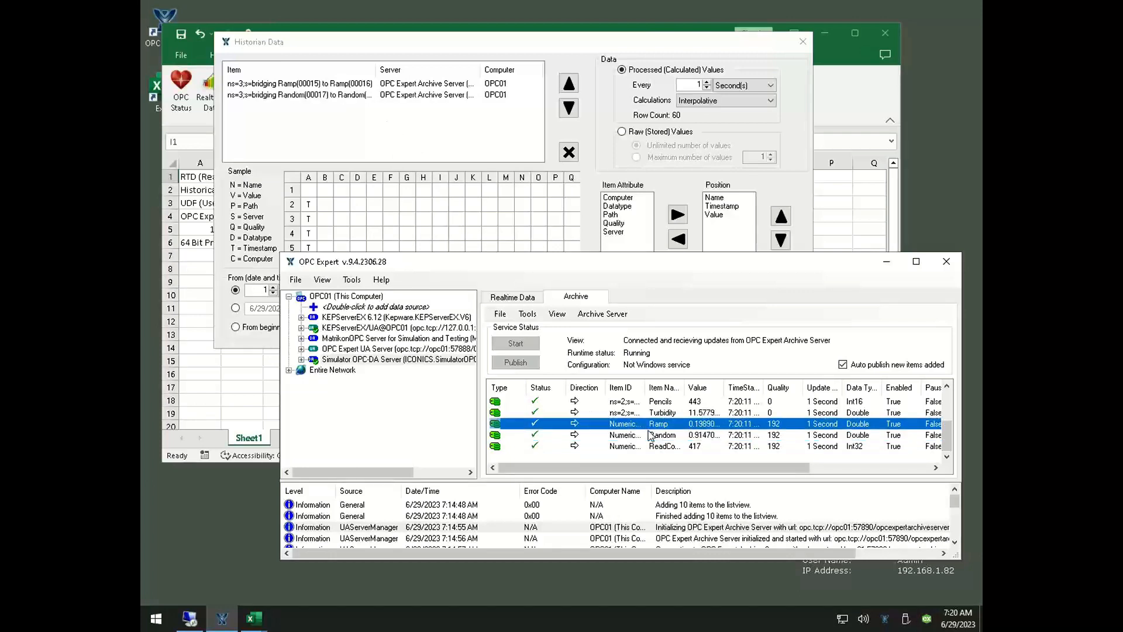
scroll(650, 435, "up", 1)
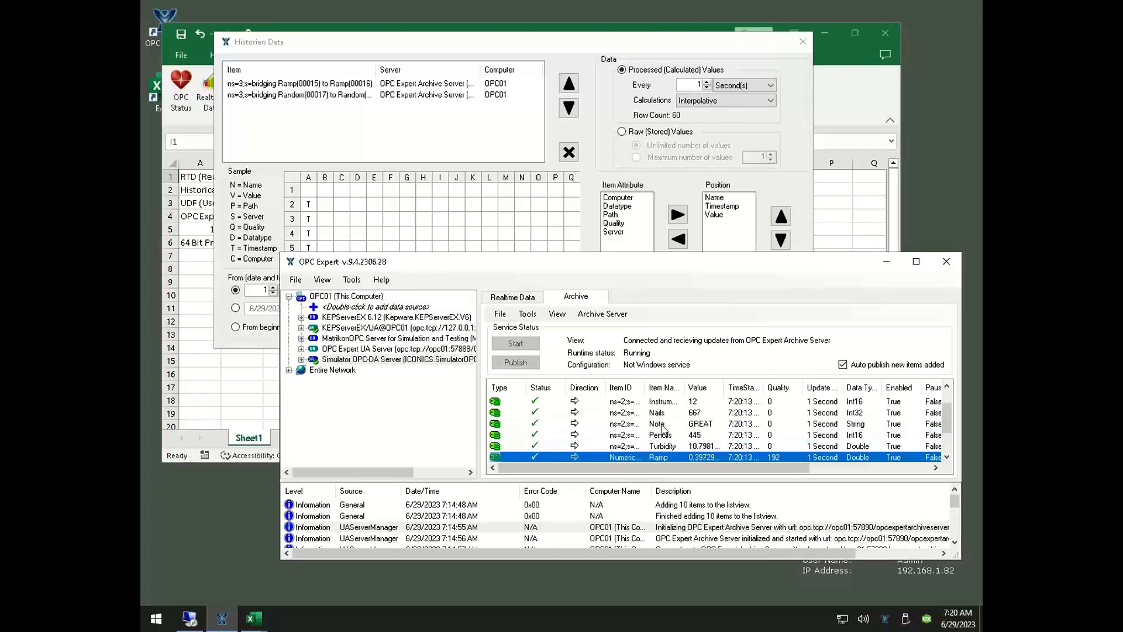
scroll(662, 434, "up", 1)
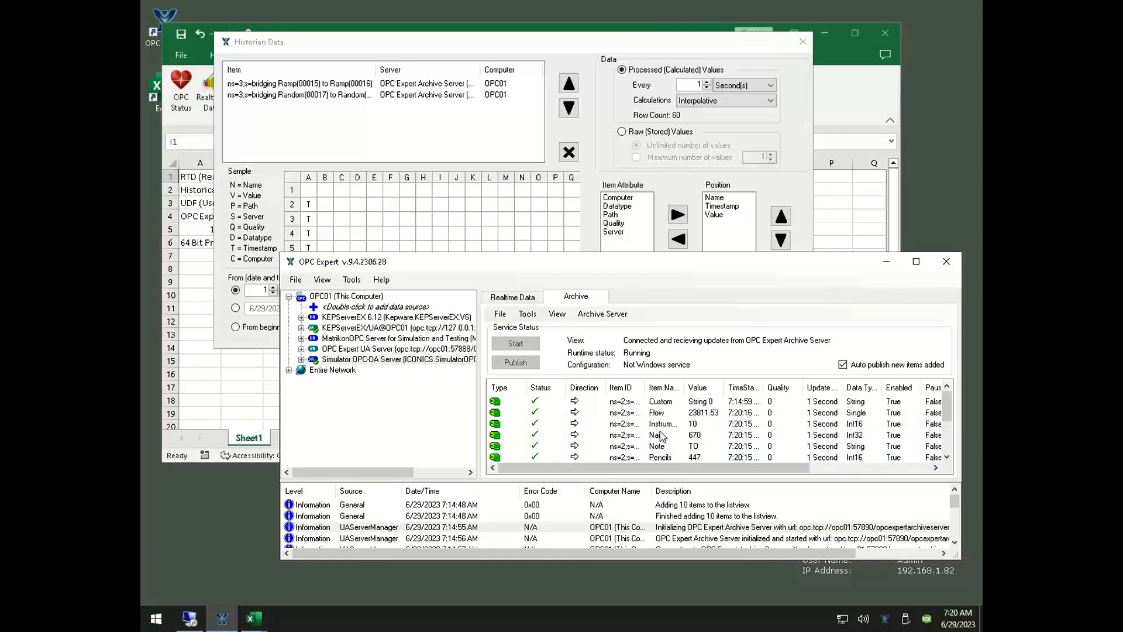
left_click(658, 427)
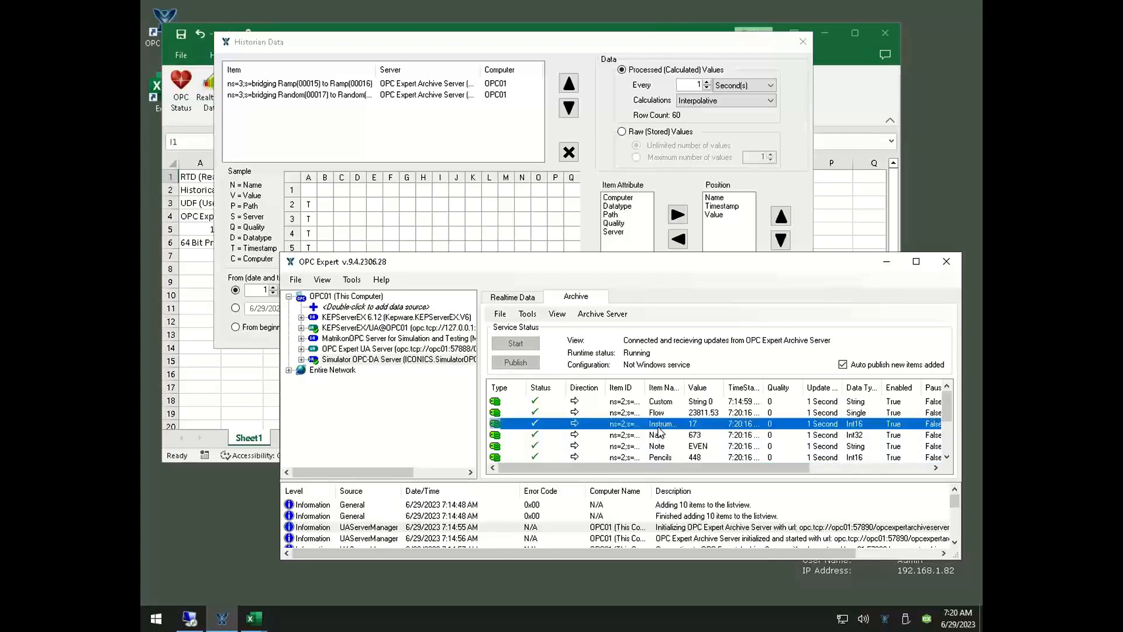
left_click_drag(658, 431, 380, 135)
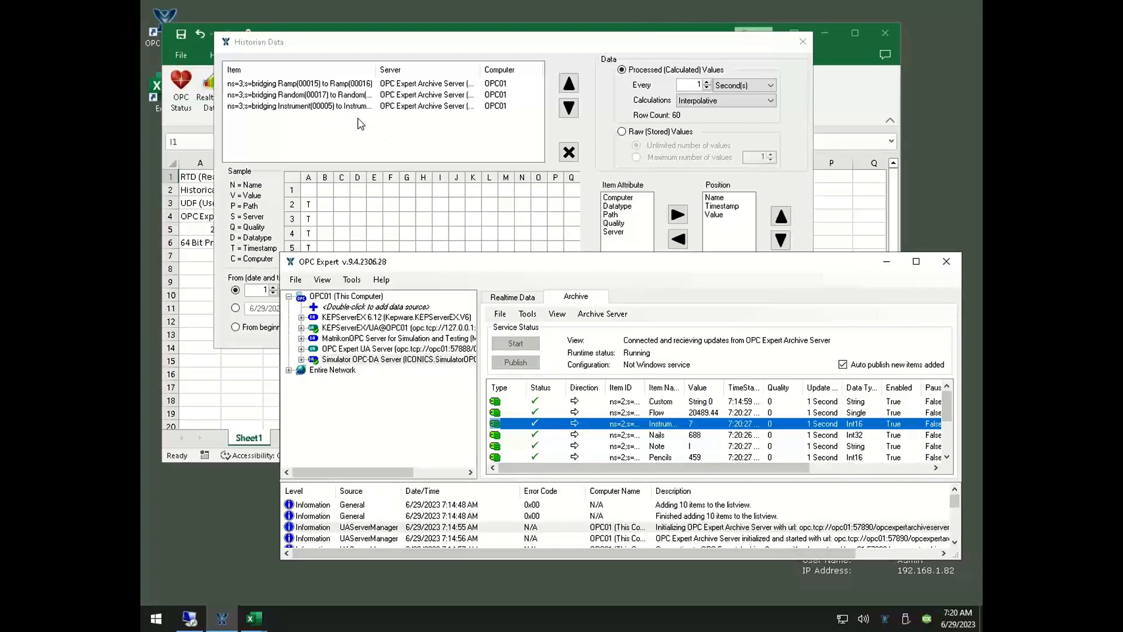
Insert the last minute of interpolated one-second history for the three items at I1, and look through the rows
left_click(457, 144)
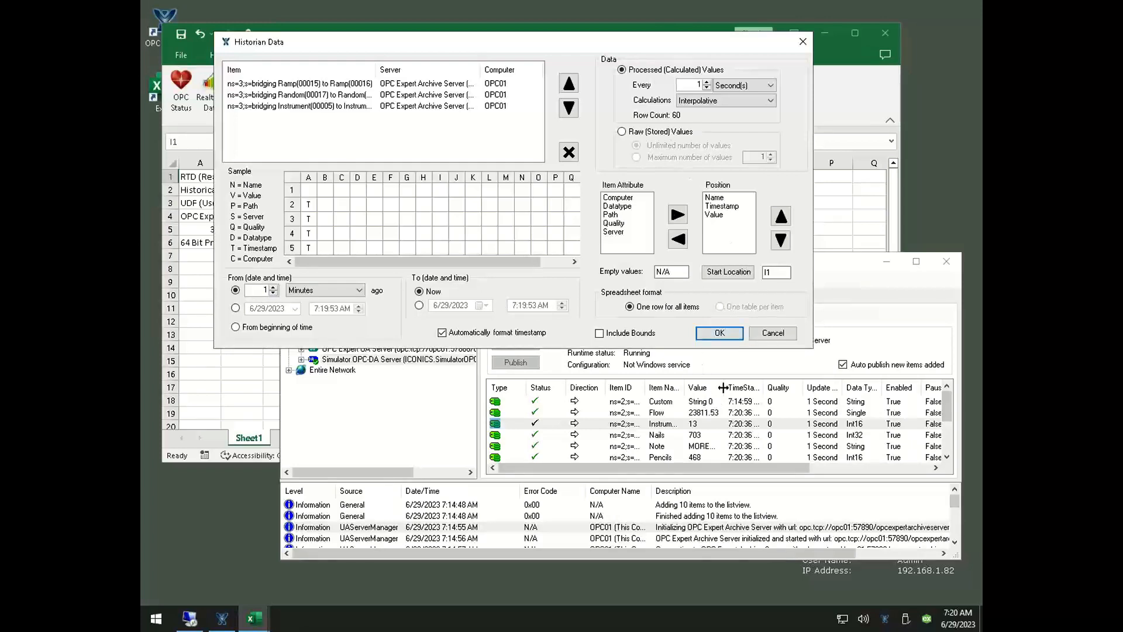
left_click(720, 333)
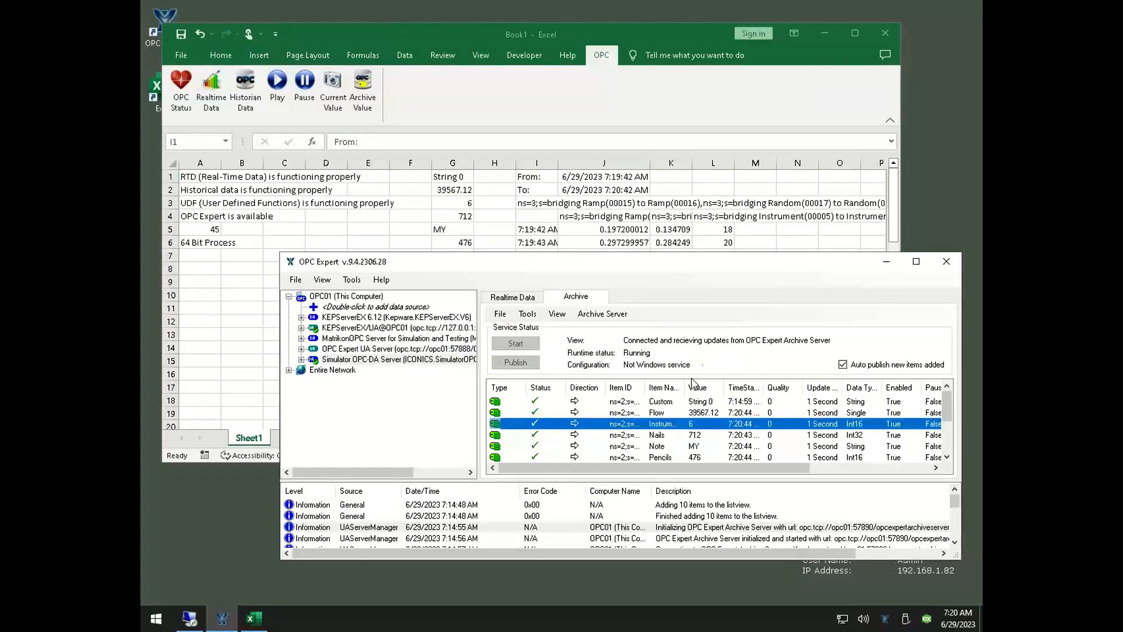
left_click(606, 228)
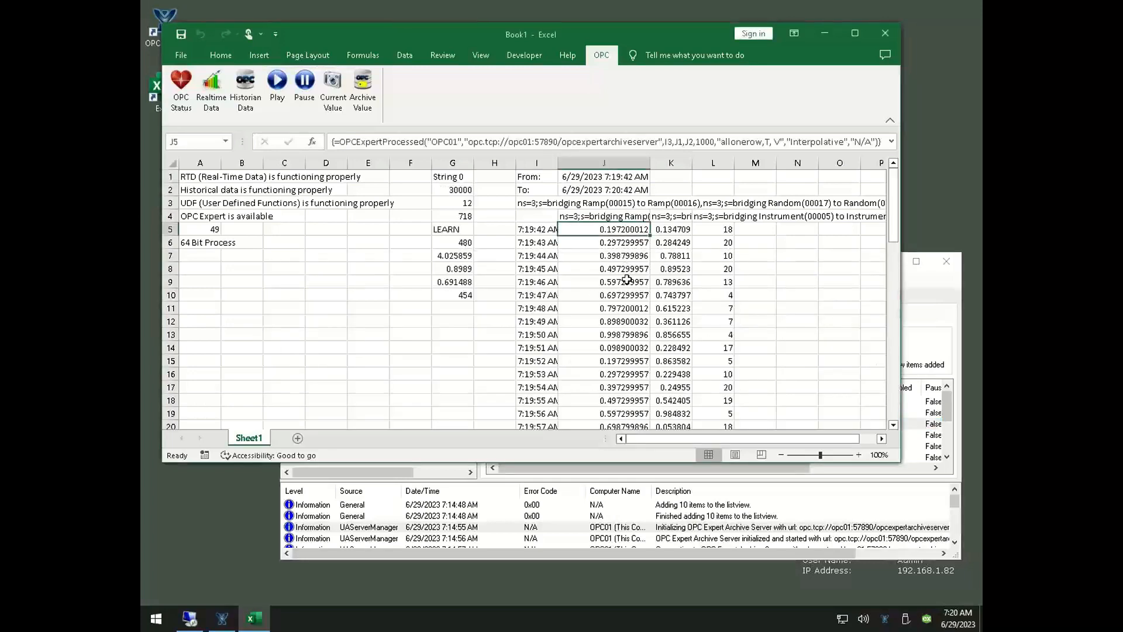
scroll(626, 273, "down", 3)
scroll(628, 273, "down", 10)
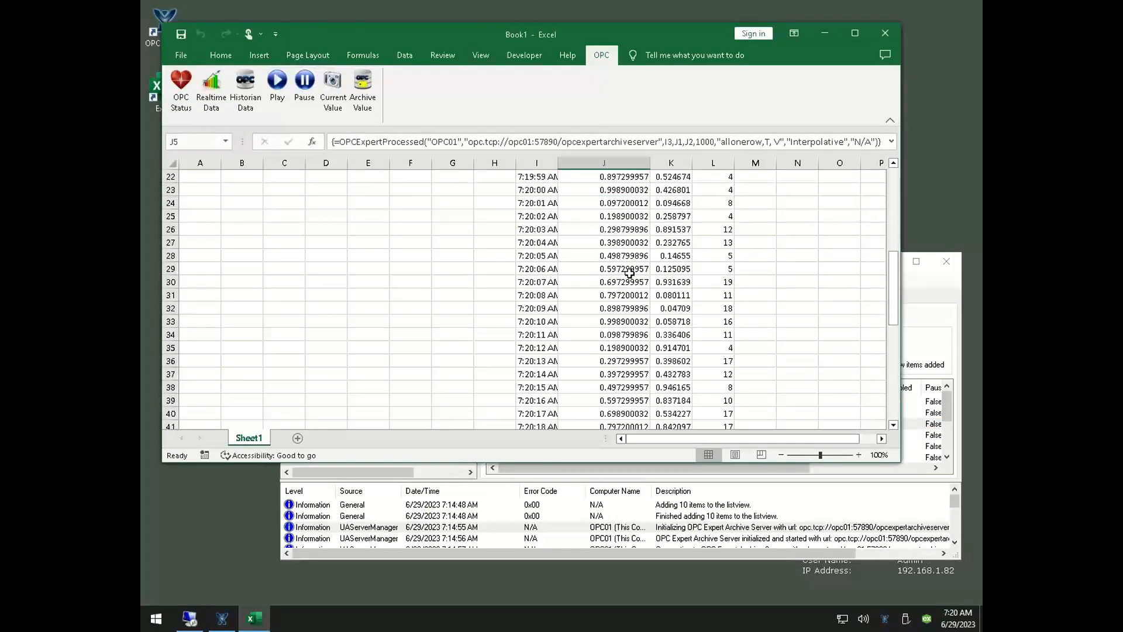
scroll(629, 275, "down", 4)
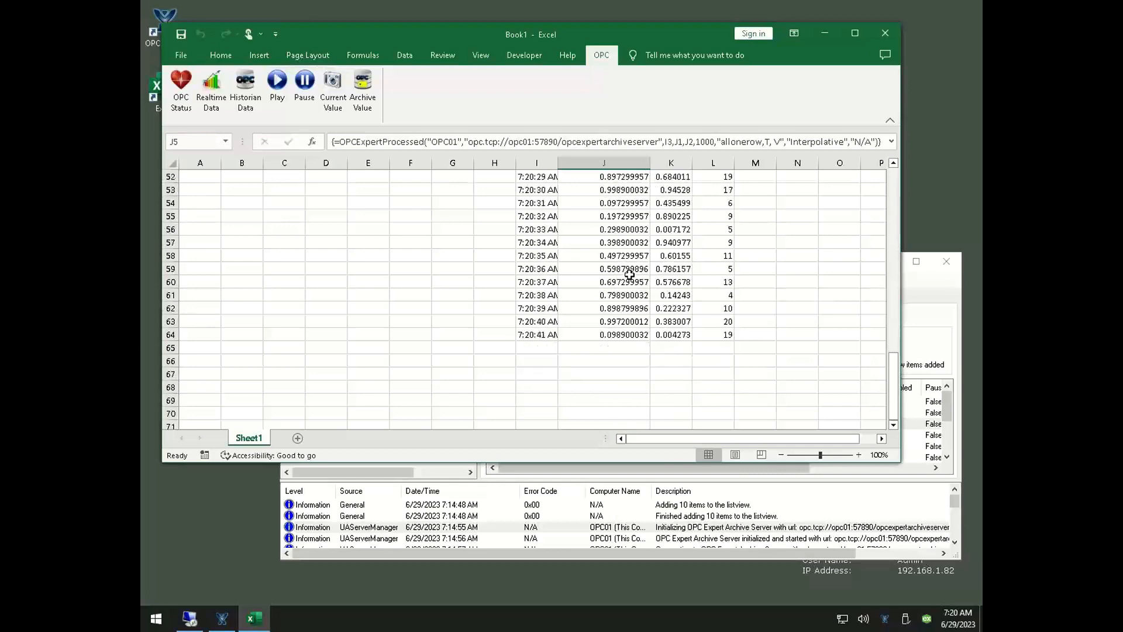
Return to the top of the history table and widen column I enough to fit the full timestamps
scroll(629, 275, "up", 4)
scroll(629, 273, "up", 13)
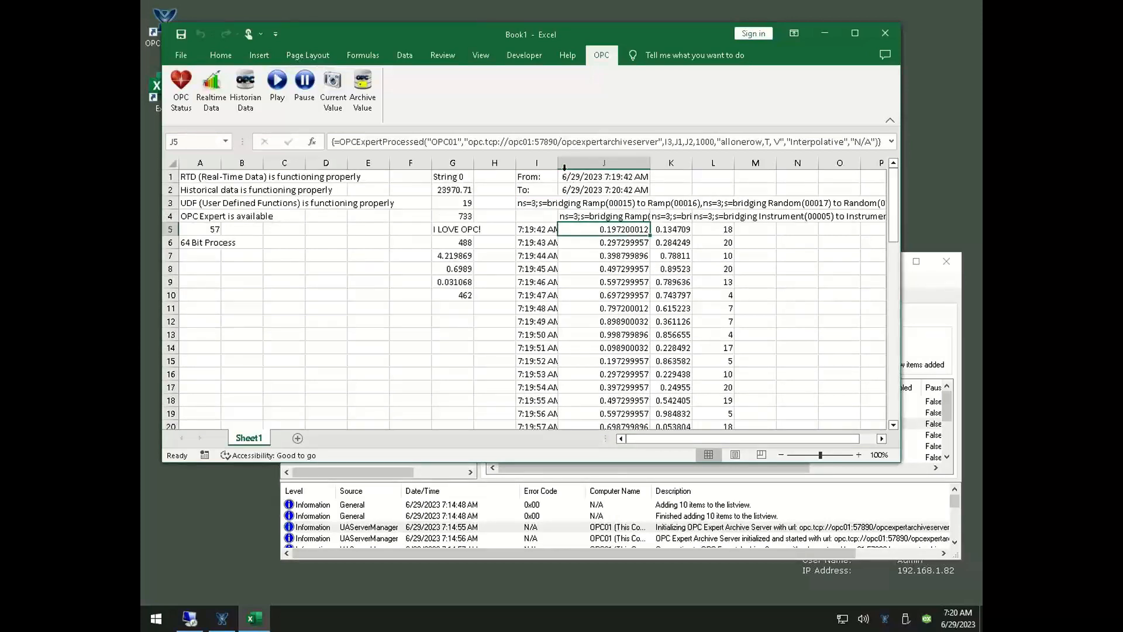
left_click_drag(560, 167, 571, 166)
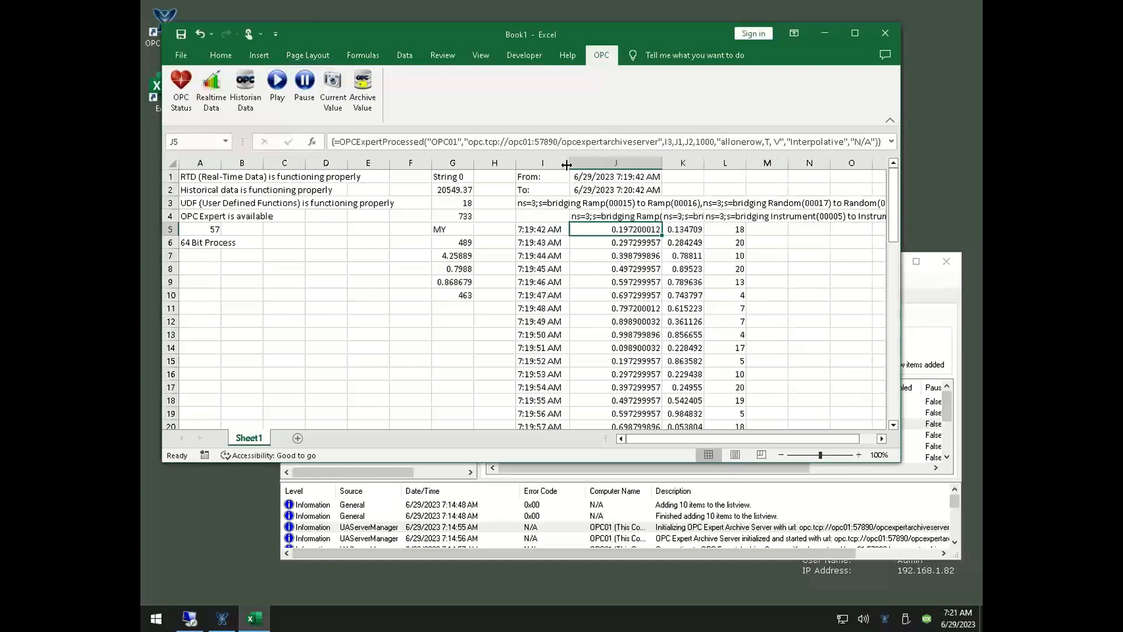
Plot the timestamps, Ramp and Random history in I5:K64 as a basic 2-D line chart, placed over columns A to G below row 6
left_click(530, 232)
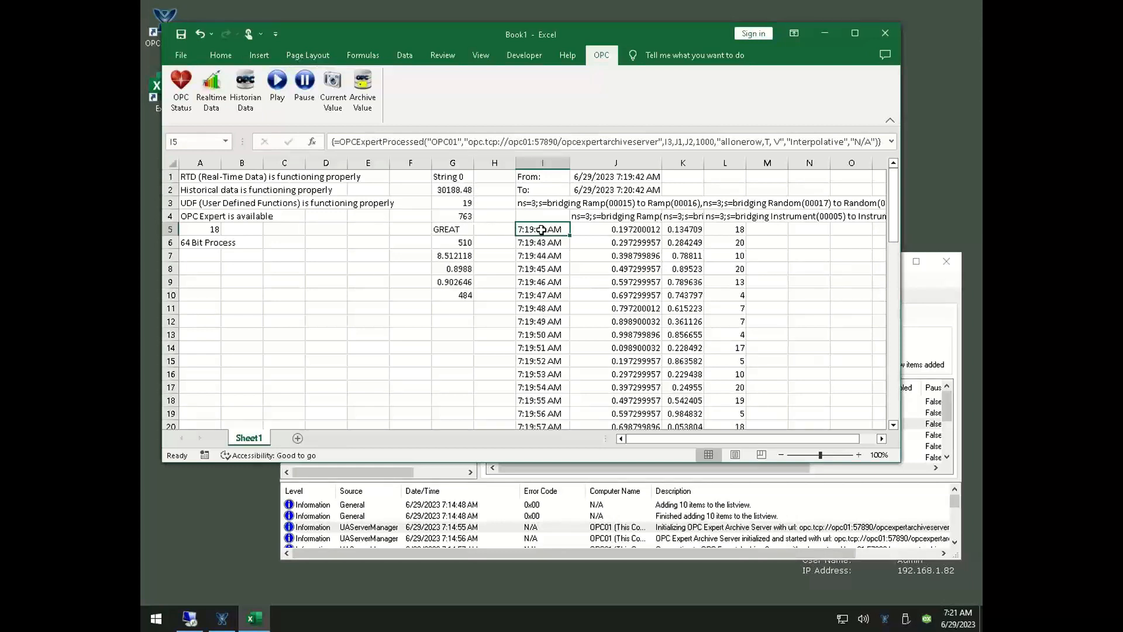
scroll(588, 351, "down", 20)
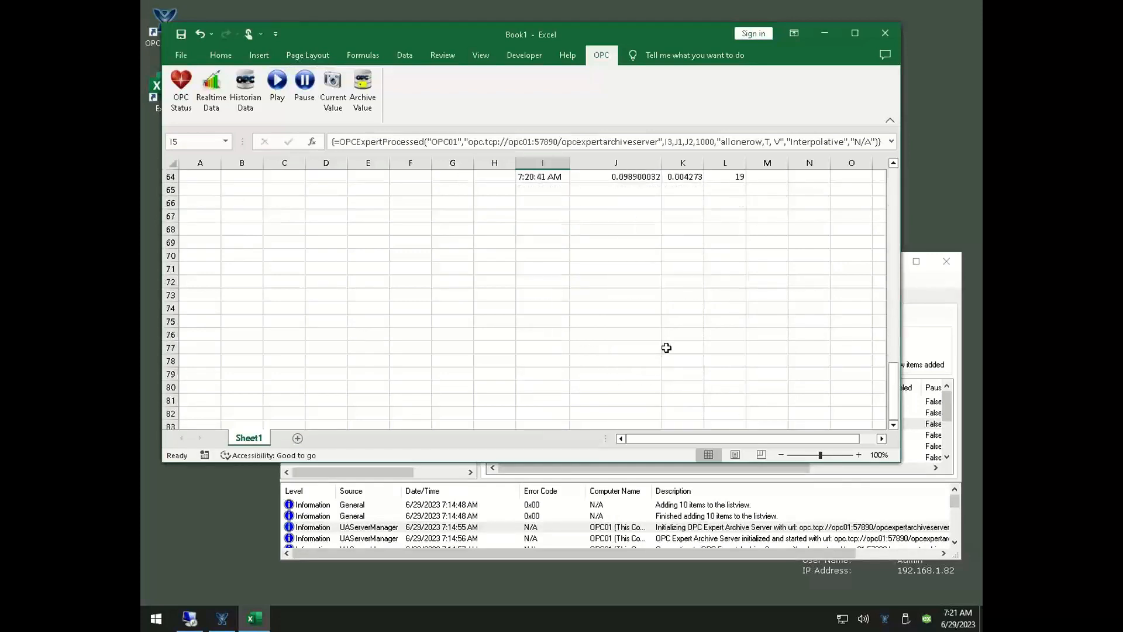
scroll(664, 345, "up", 2)
left_click(680, 258, "shift")
scroll(680, 258, "up", 19)
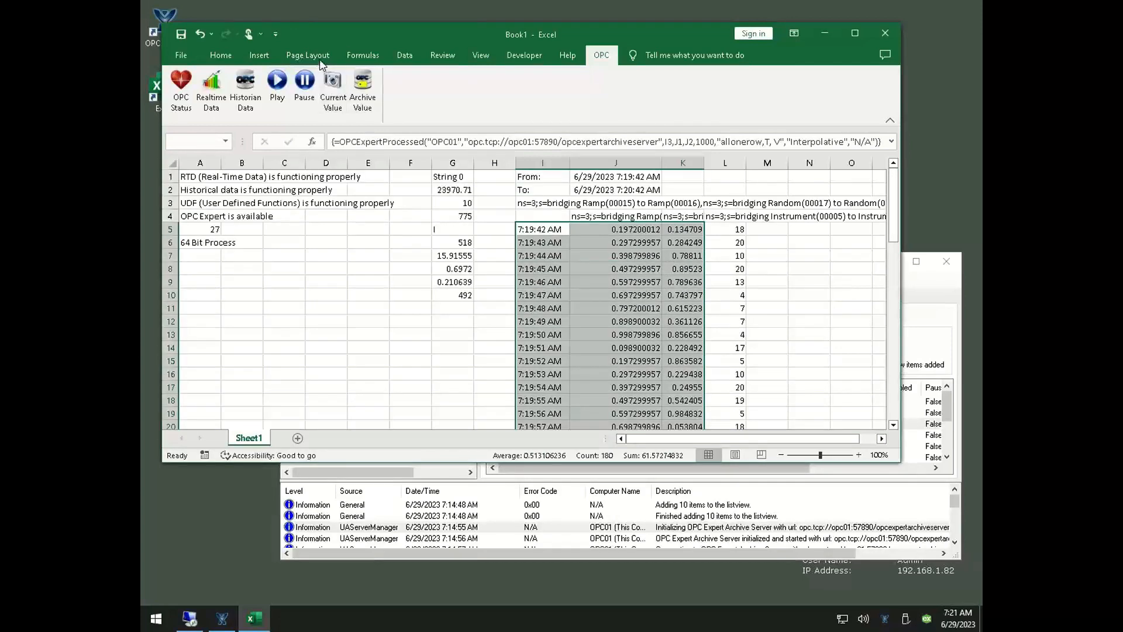
left_click(259, 55)
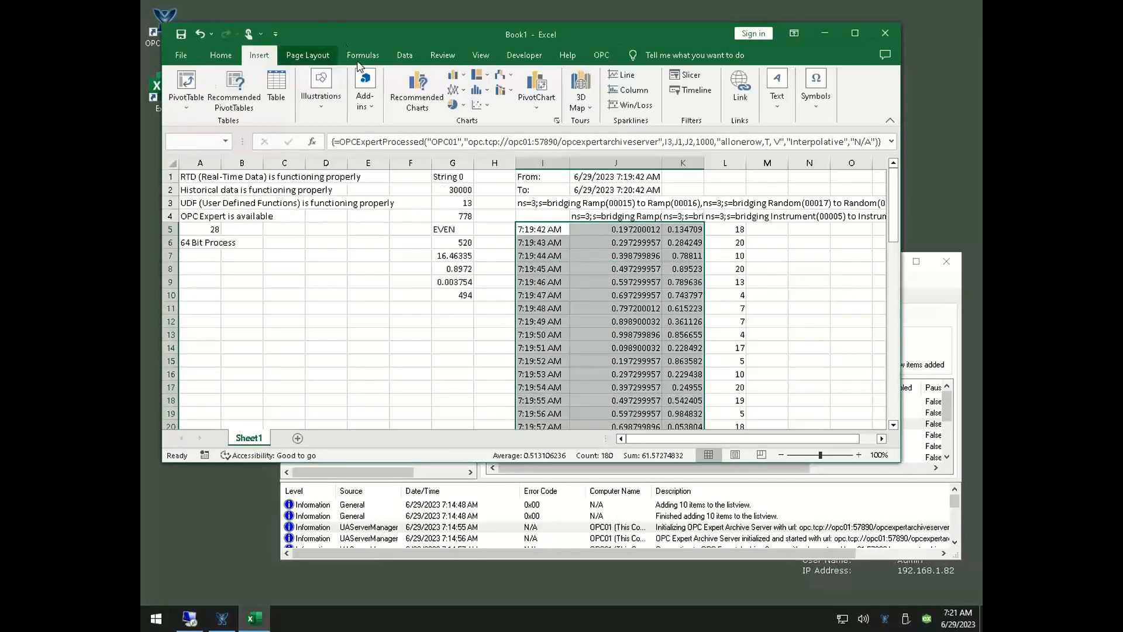
left_click(455, 94)
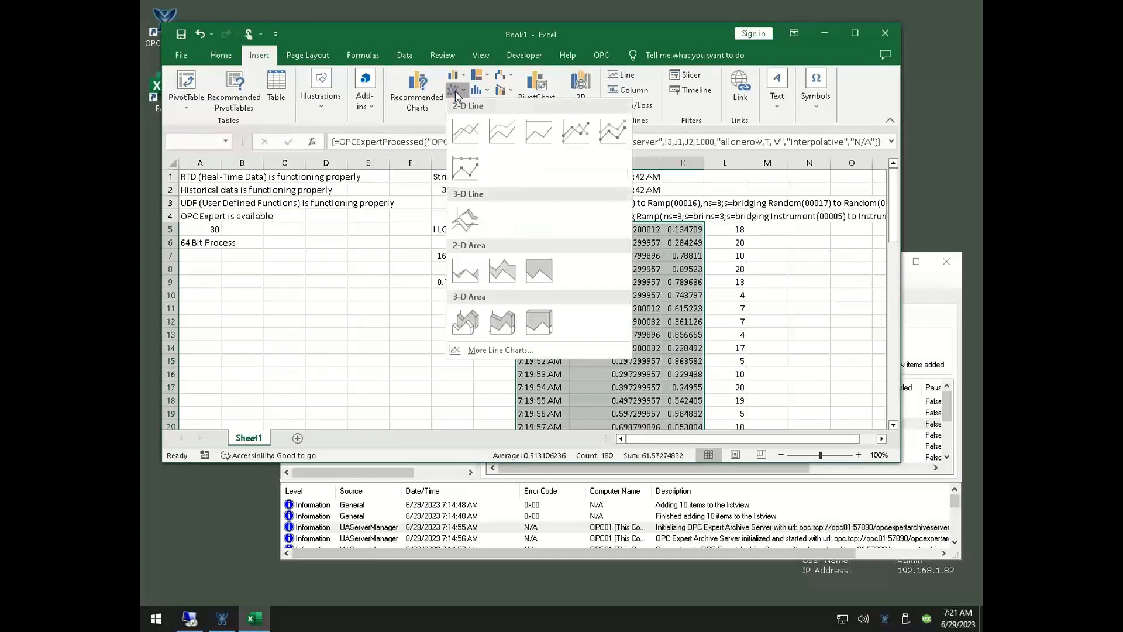
left_click(468, 131)
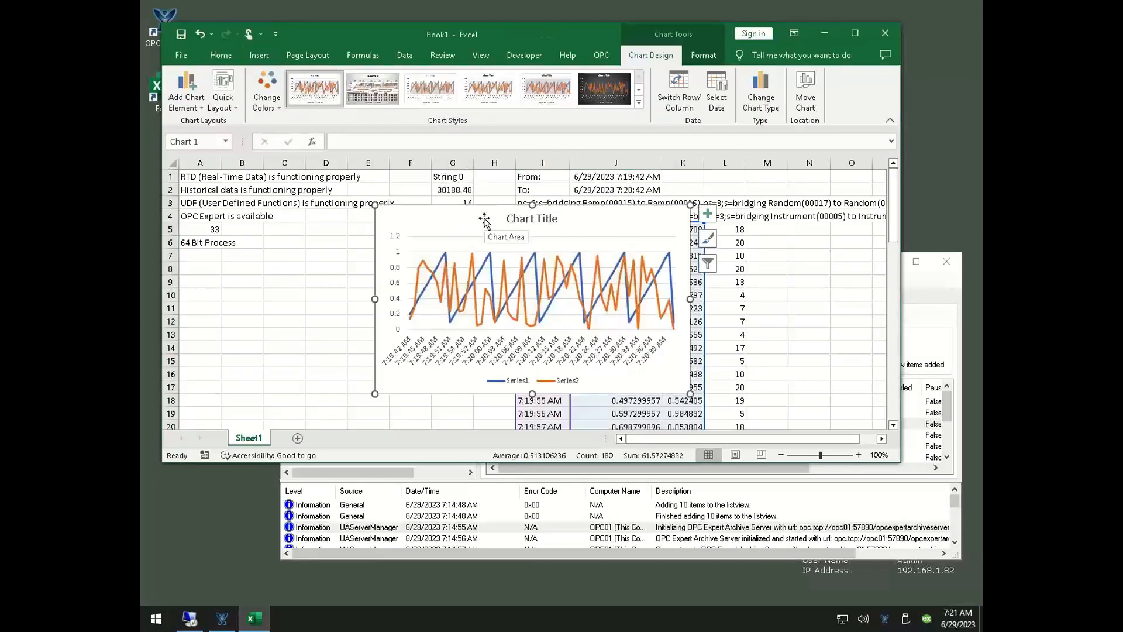
left_click_drag(408, 232, 292, 267)
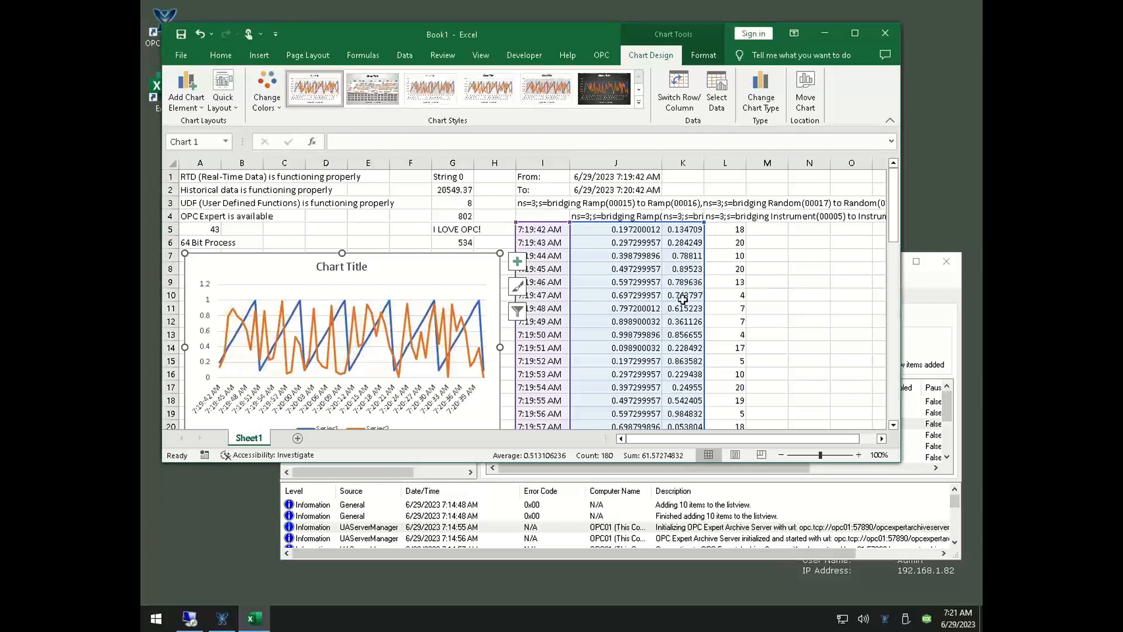
Make the history's To time in J2 follow the current time with the formula =NOW()
left_click(620, 190)
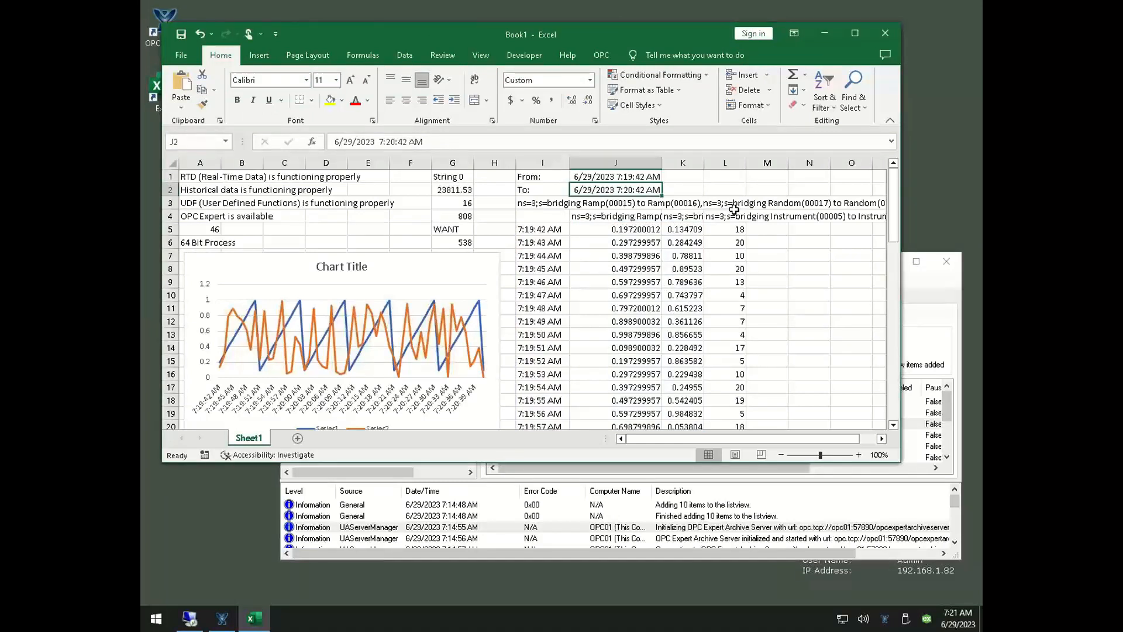
type("=n")
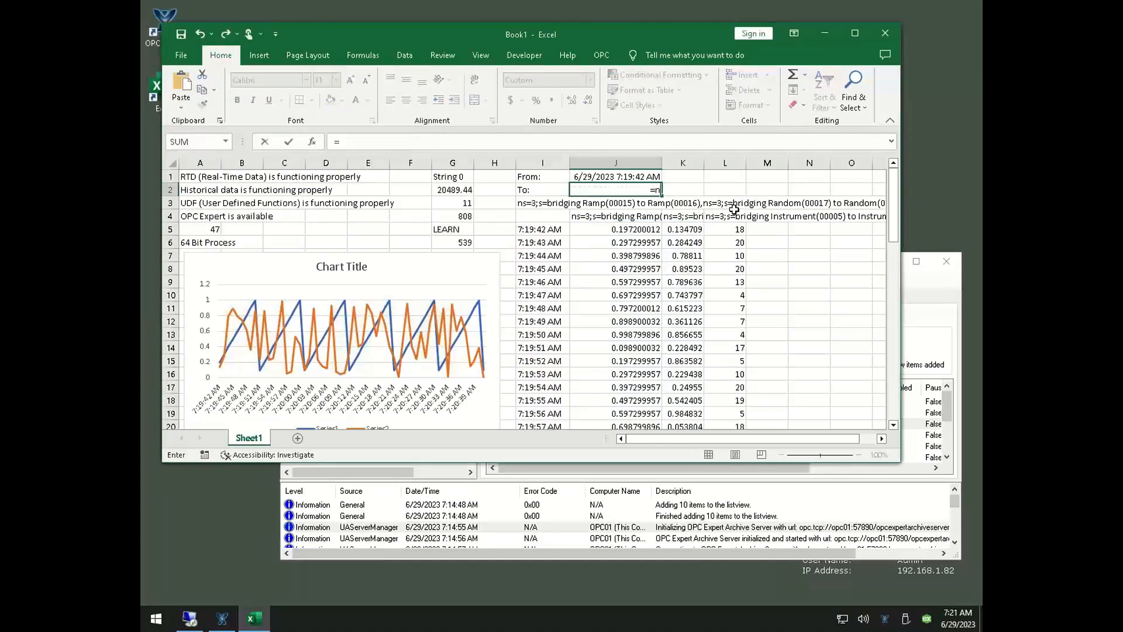
type("ow()")
key("Return")
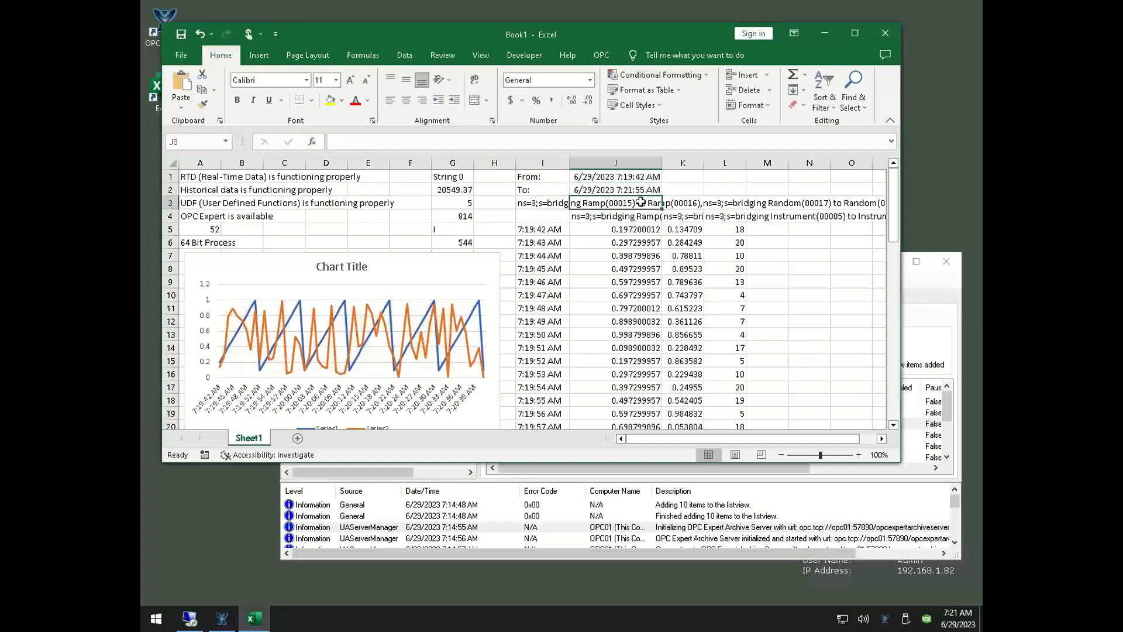
key("Up")
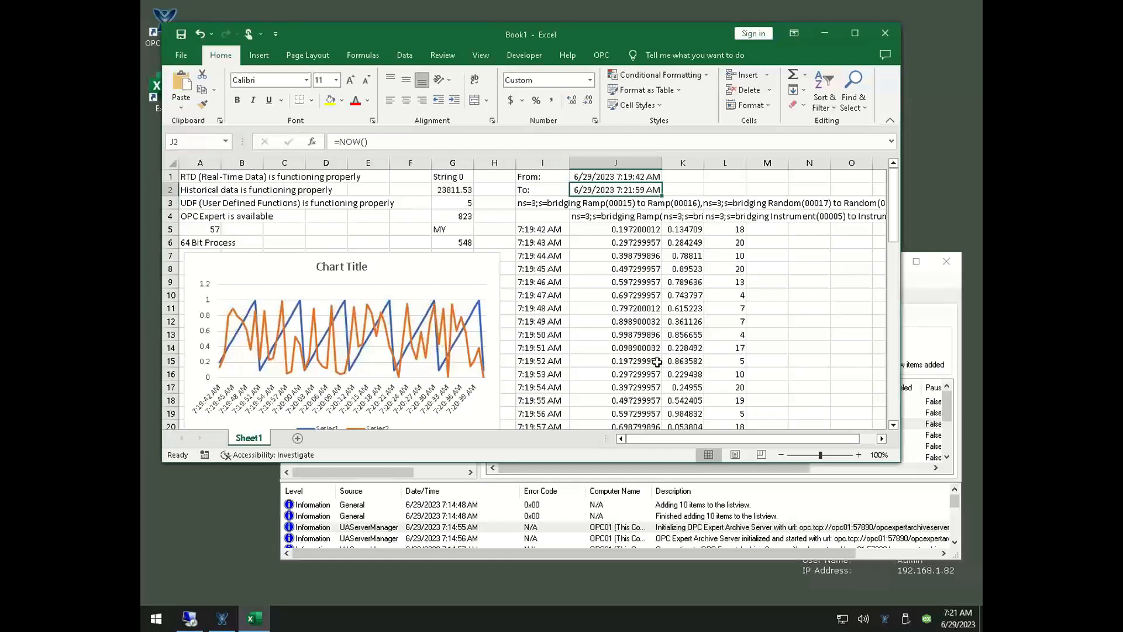
Set the From time in J1 to one minute before the current time with =now()-time(0,1,0)
left_click(612, 176)
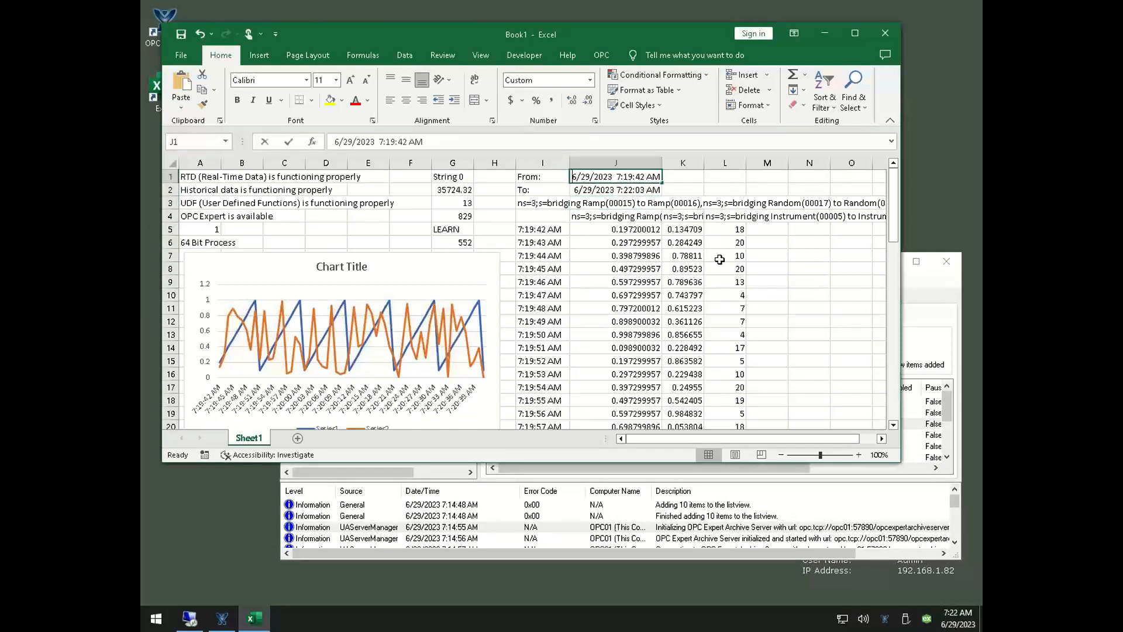
type("=now()-")
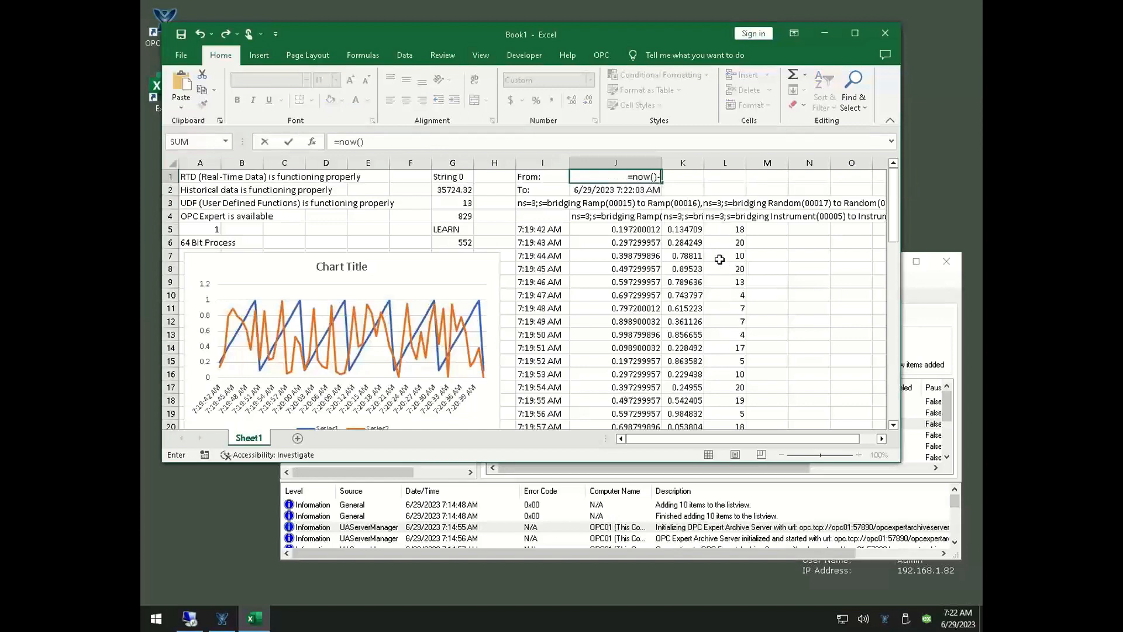
type("time(")
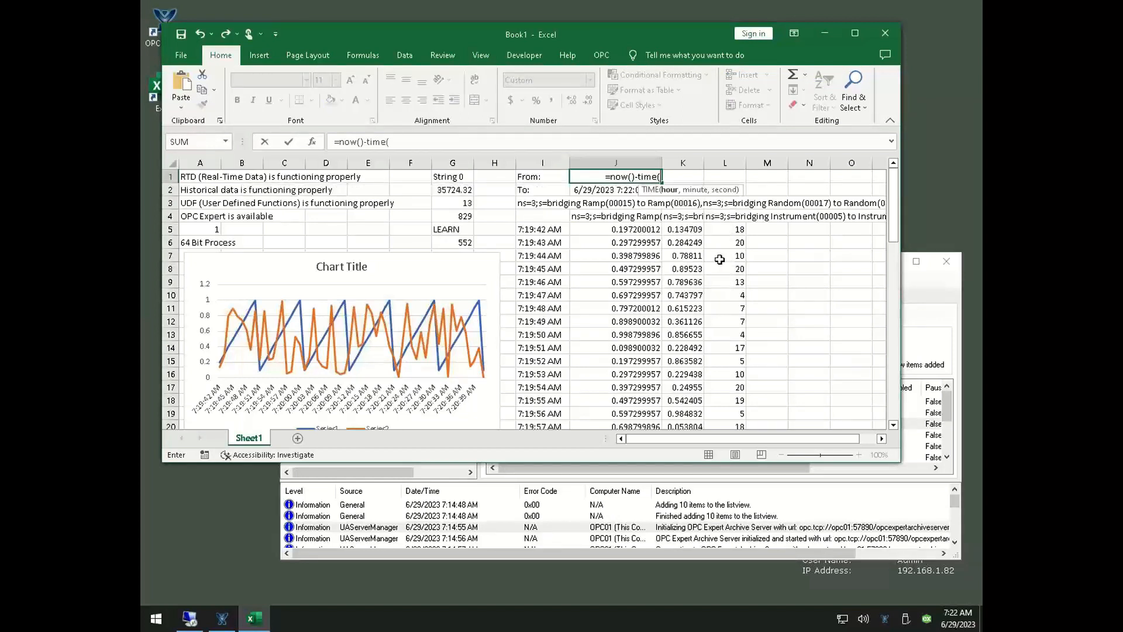
type("0,1,0")
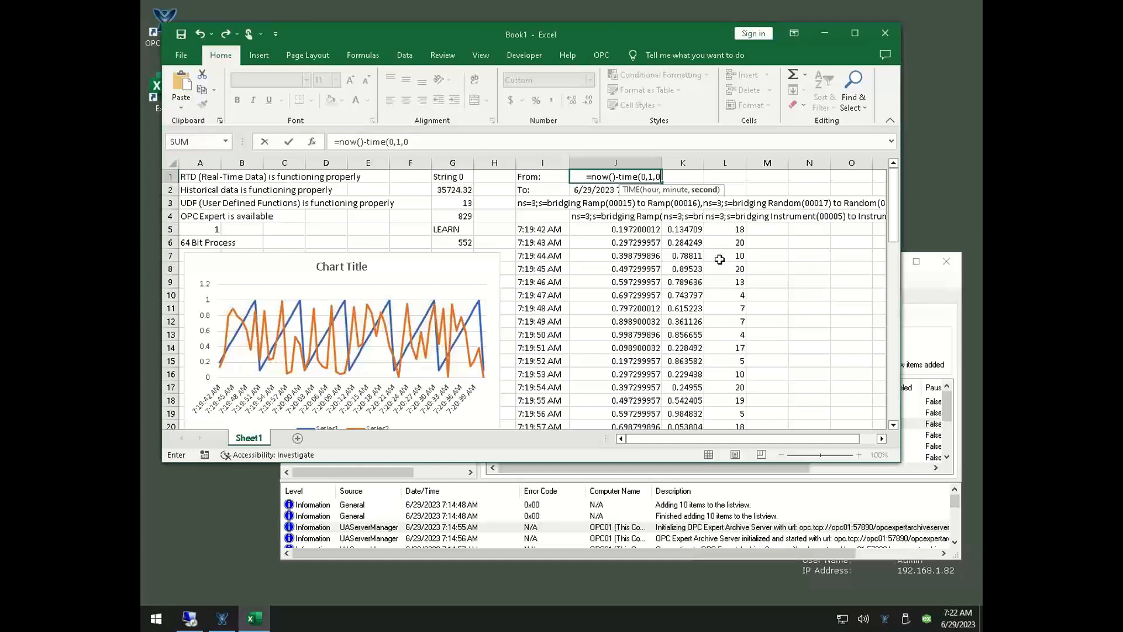
type(")")
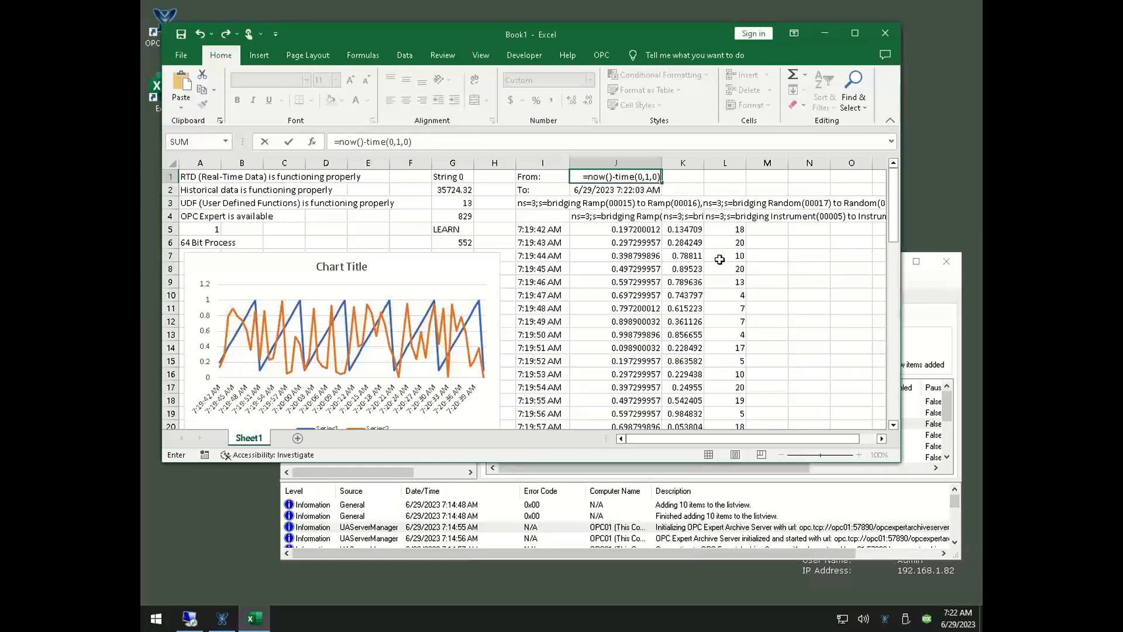
key("Return")
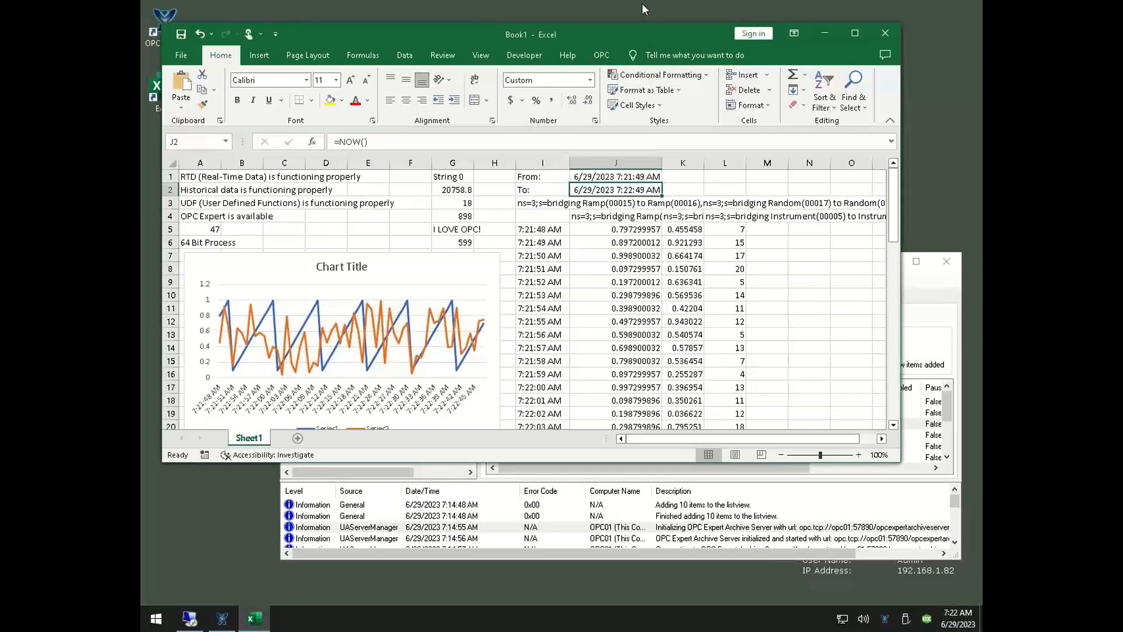
Review the Task 4 slide in PowerPoint, close the Windows taskbar settings window, and return to the remote desktop session running Excel
mouse_move(642, 5)
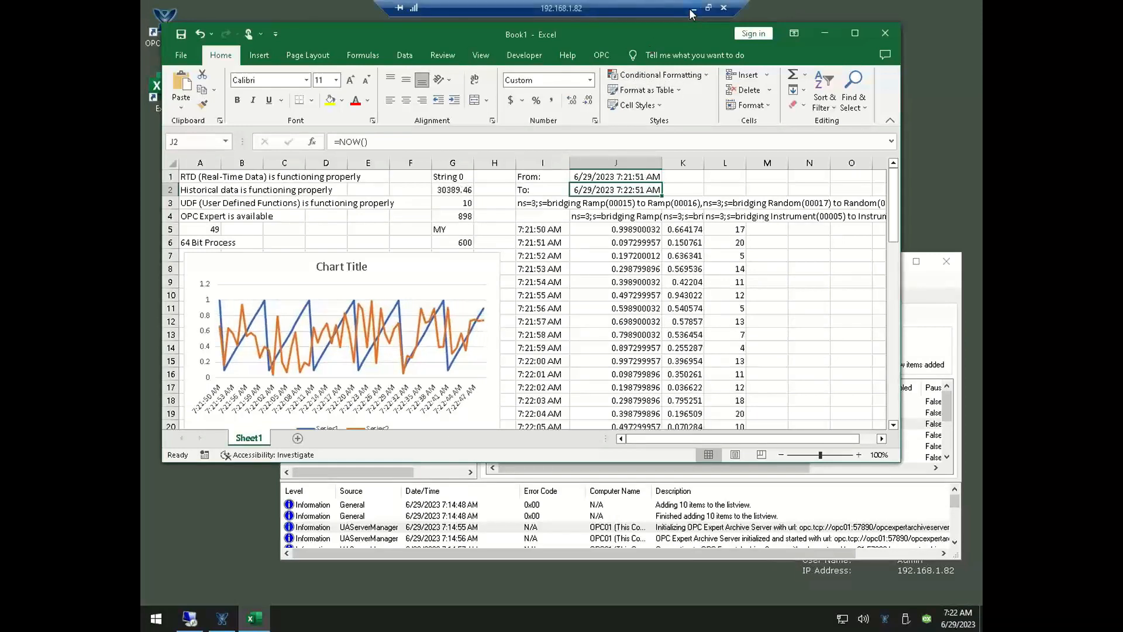
left_click(693, 9)
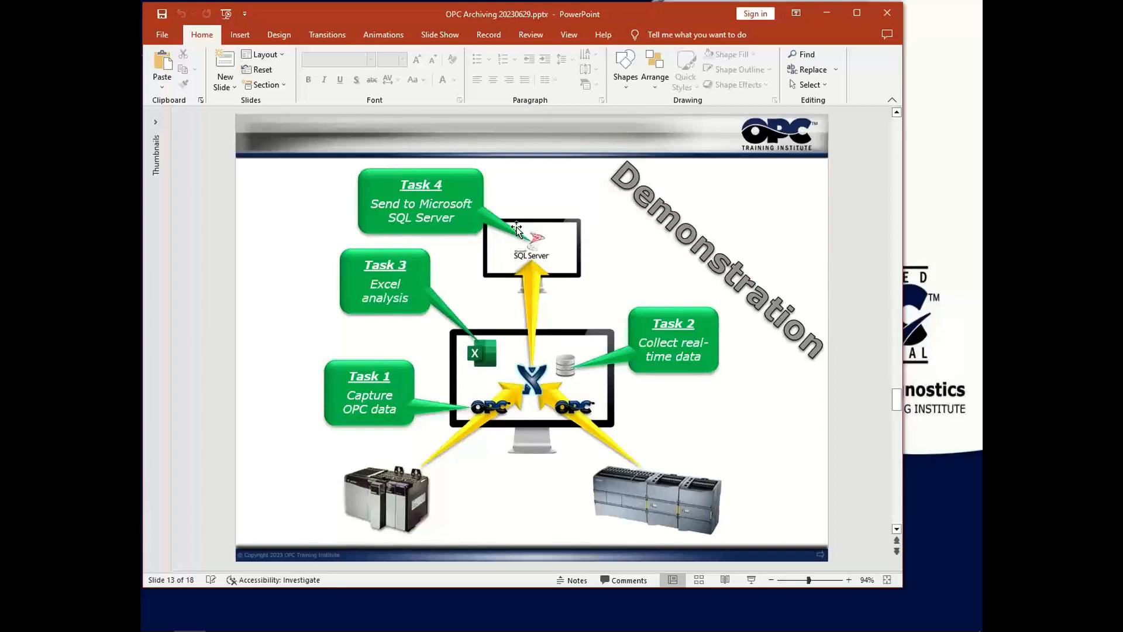
left_click(826, 16)
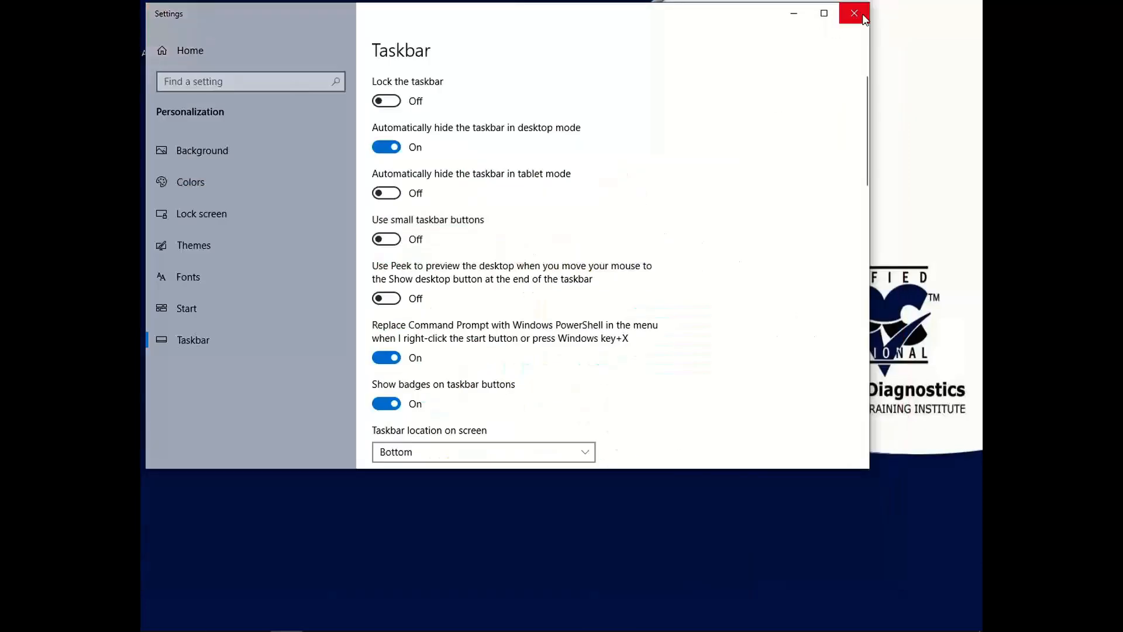
left_click(854, 14)
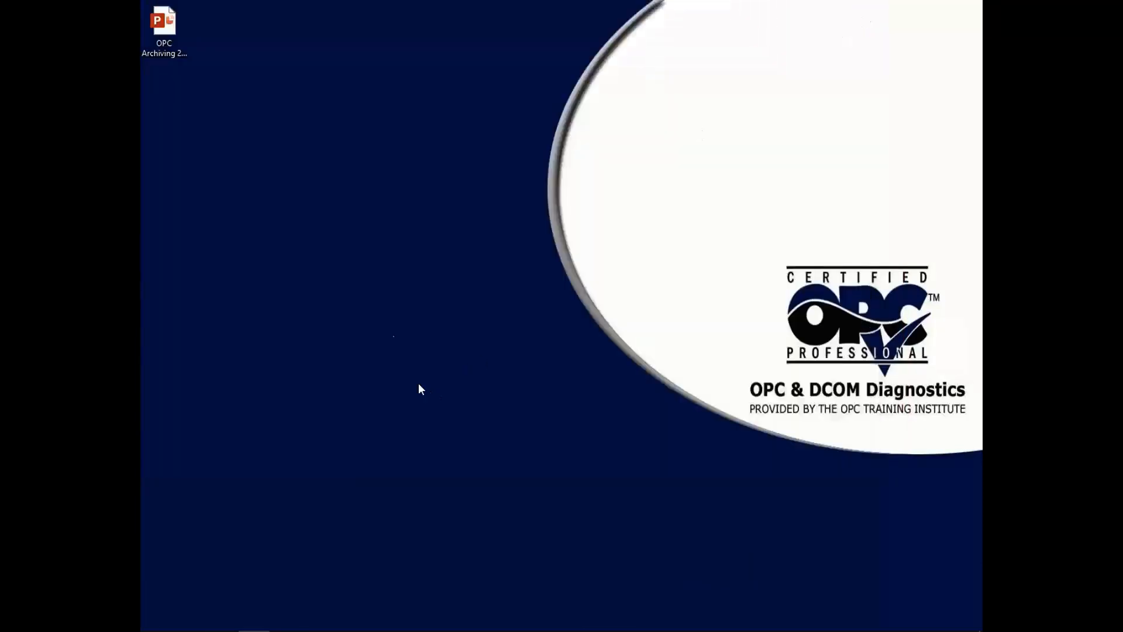
key("alt+Tab")
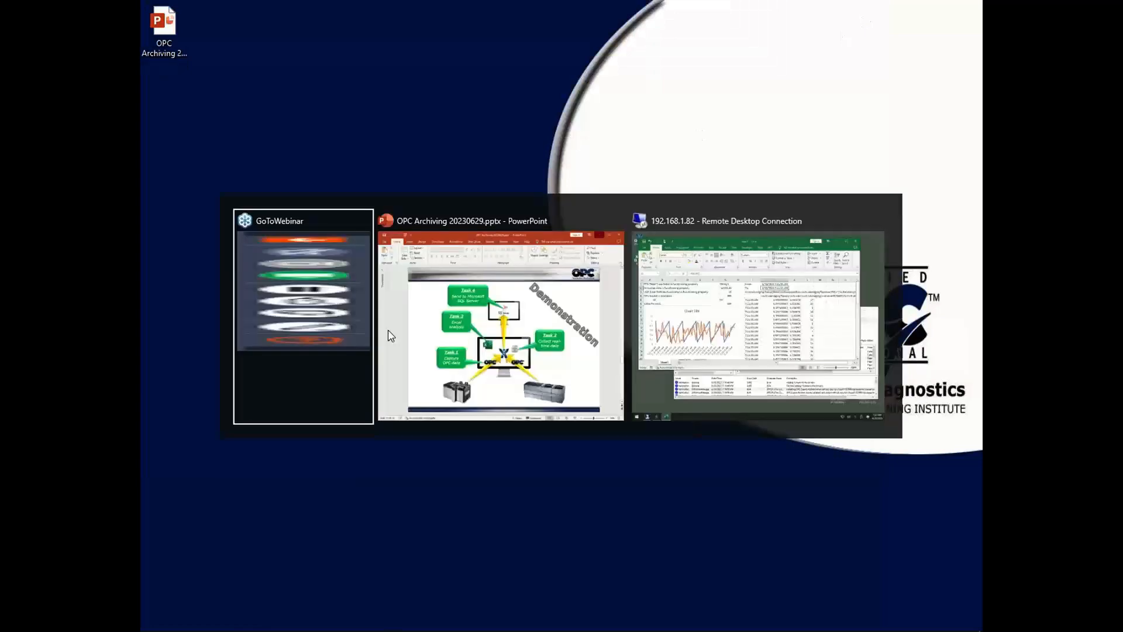
left_click(390, 335)
key("alt+Tab")
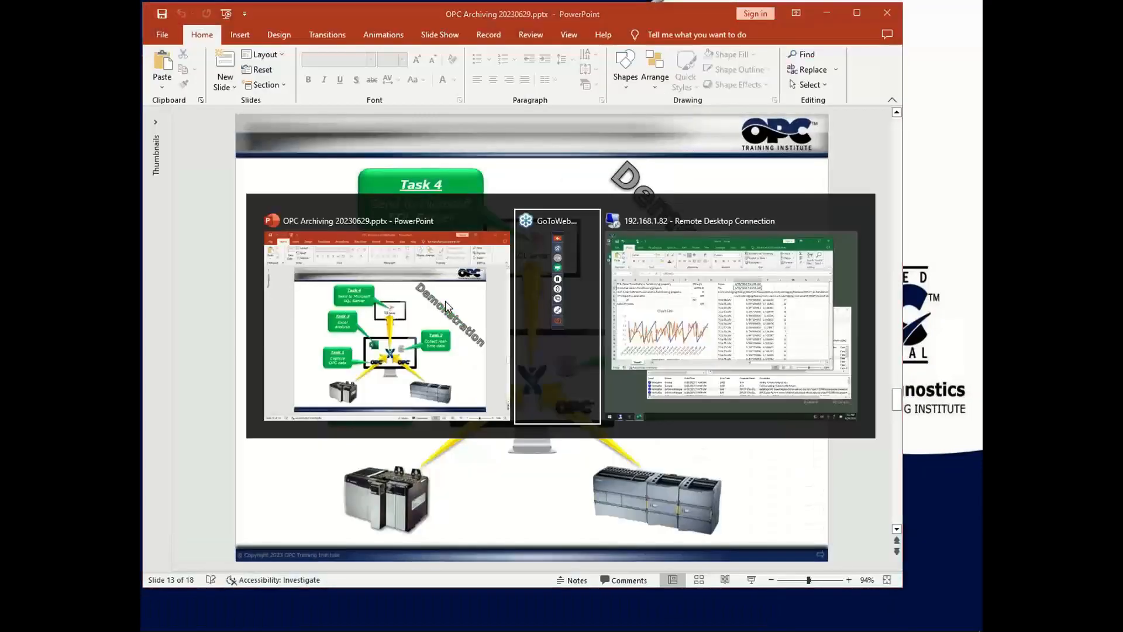
key("alt+Tab")
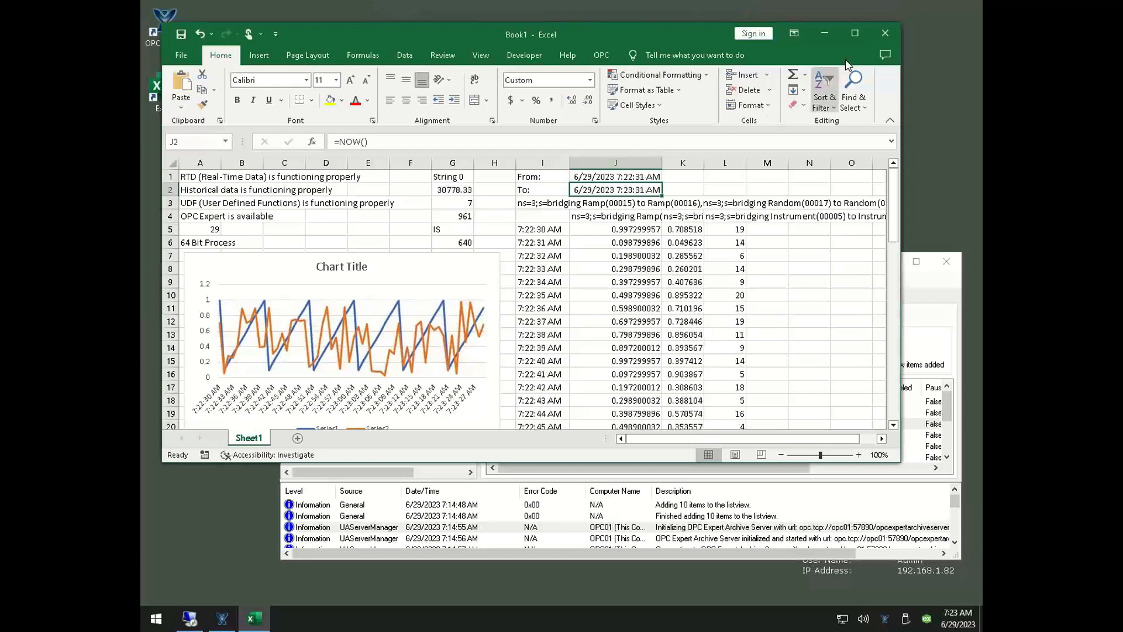
Close the Book1 workbook without saving, and close and delete the archive in OPC Expert
left_click(882, 38)
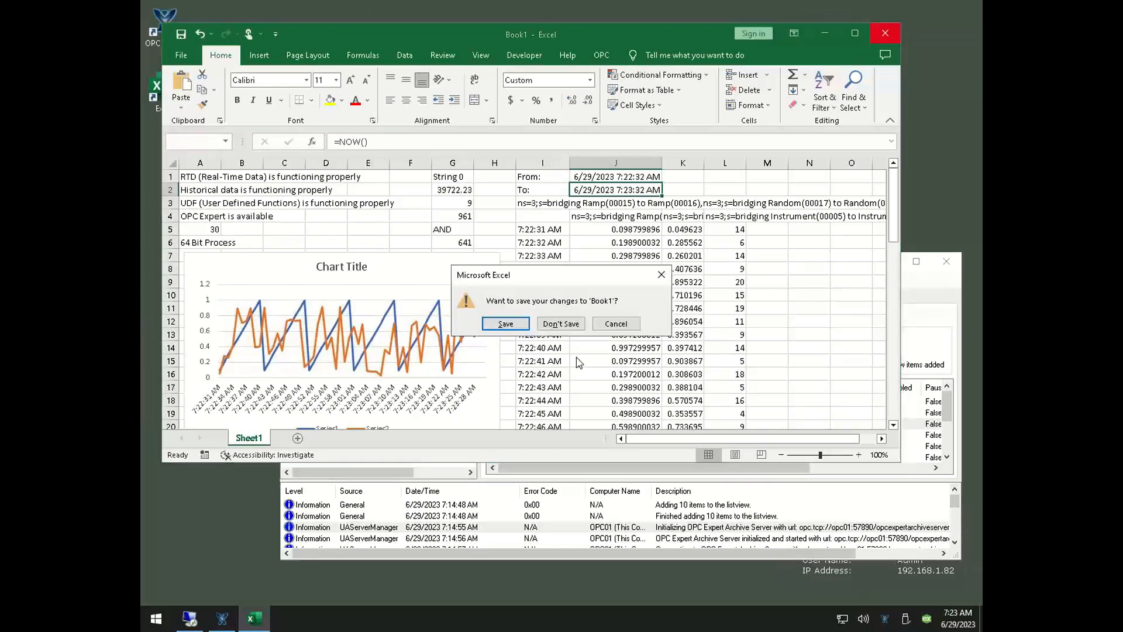
left_click(566, 321)
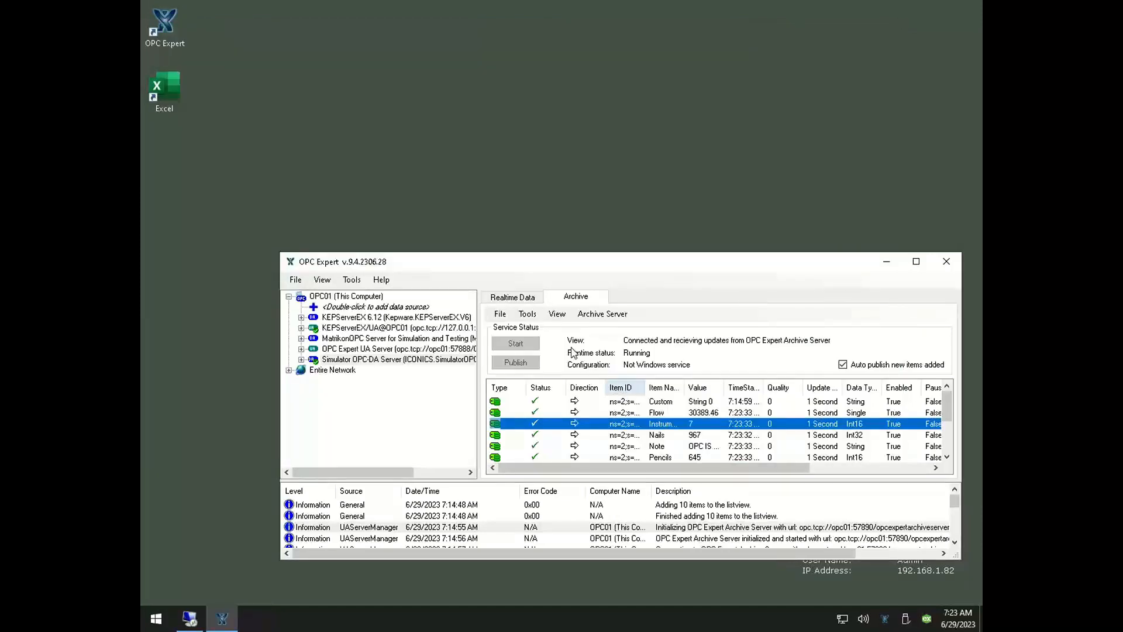
left_click(500, 314)
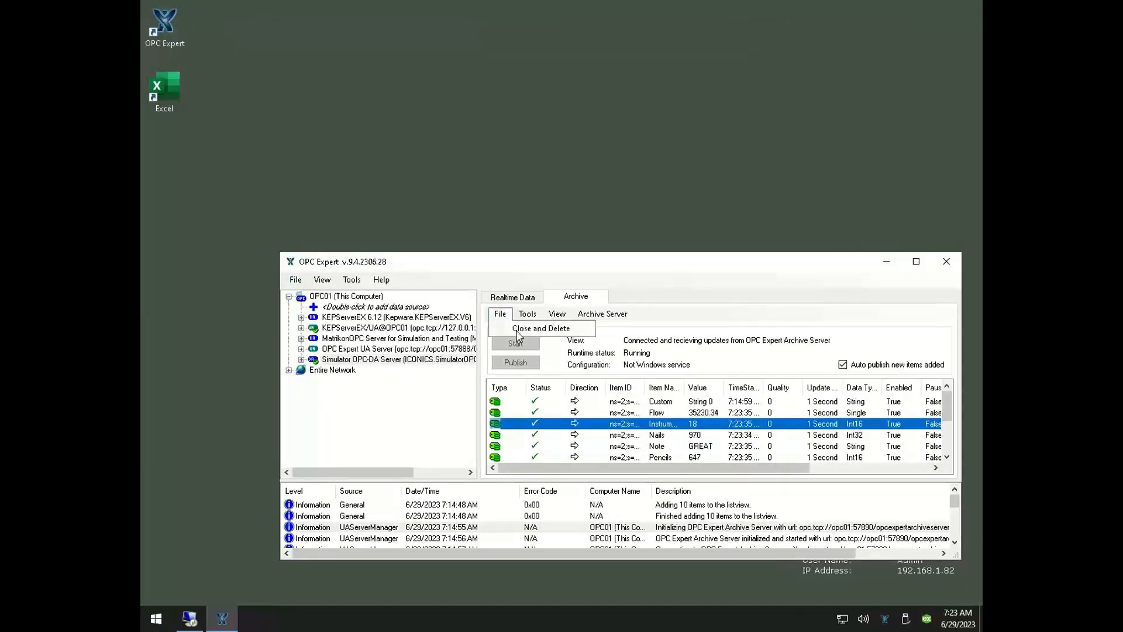
left_click(518, 330)
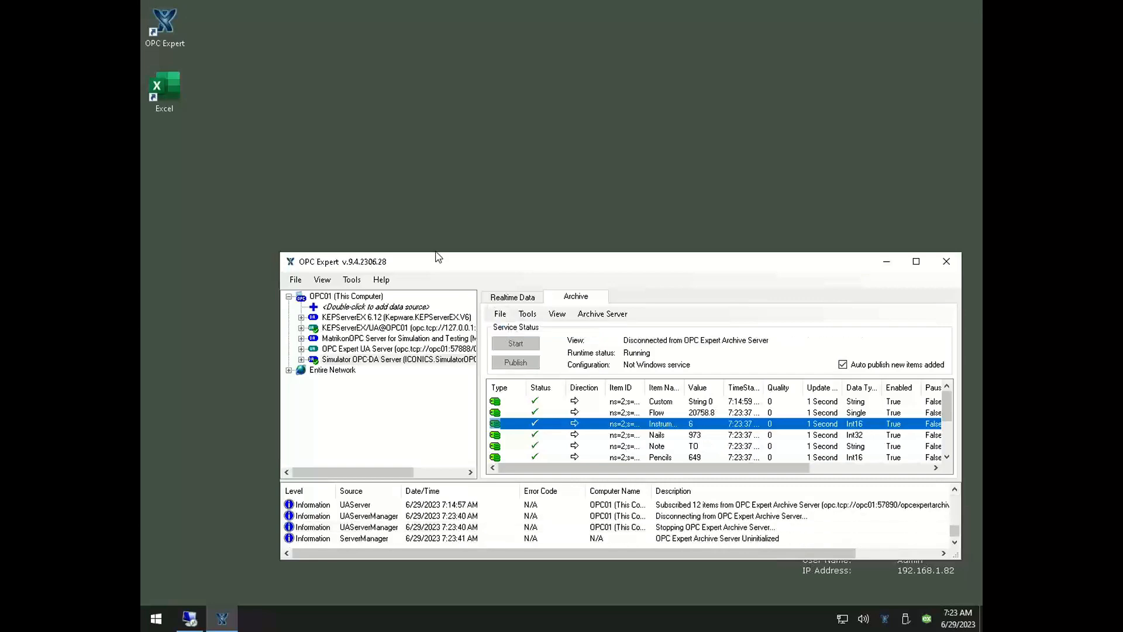
left_click(561, 341)
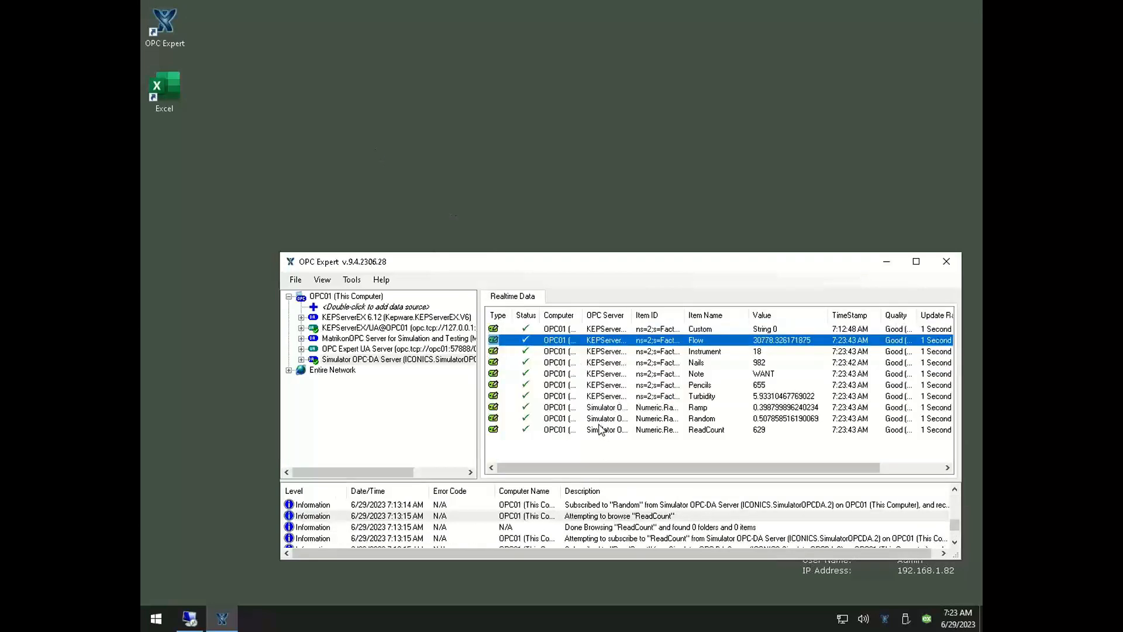
Switch to the sql-db remote desktop, connect SQL Server Management Studio to sql-db\SQLEXPRESS, and expand its Databases folder
left_click(190, 617)
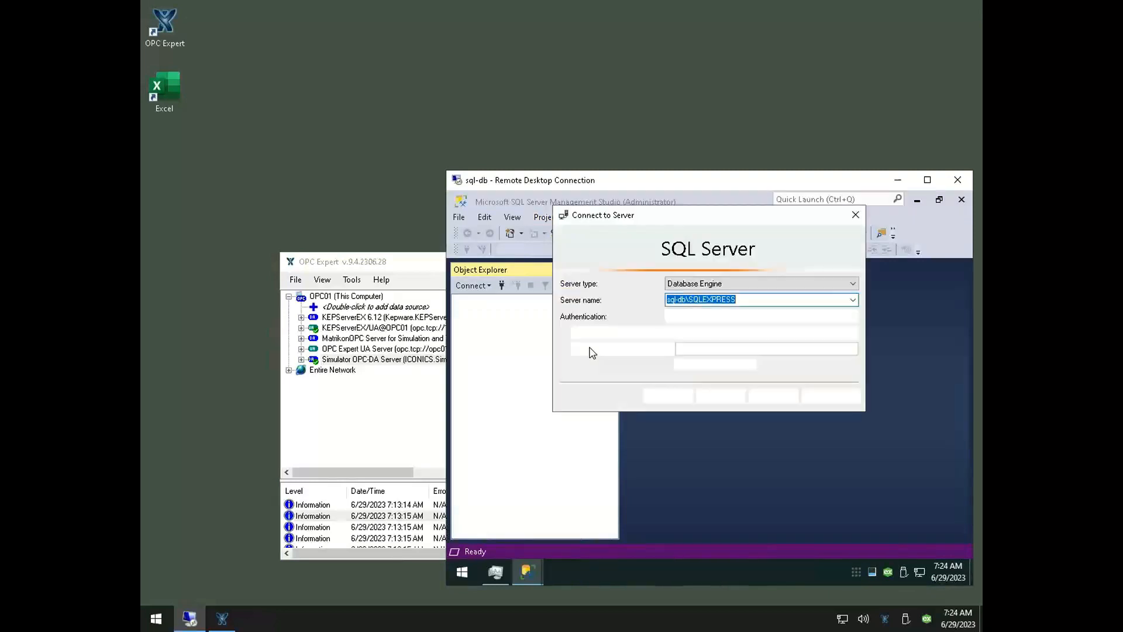
left_click(672, 401)
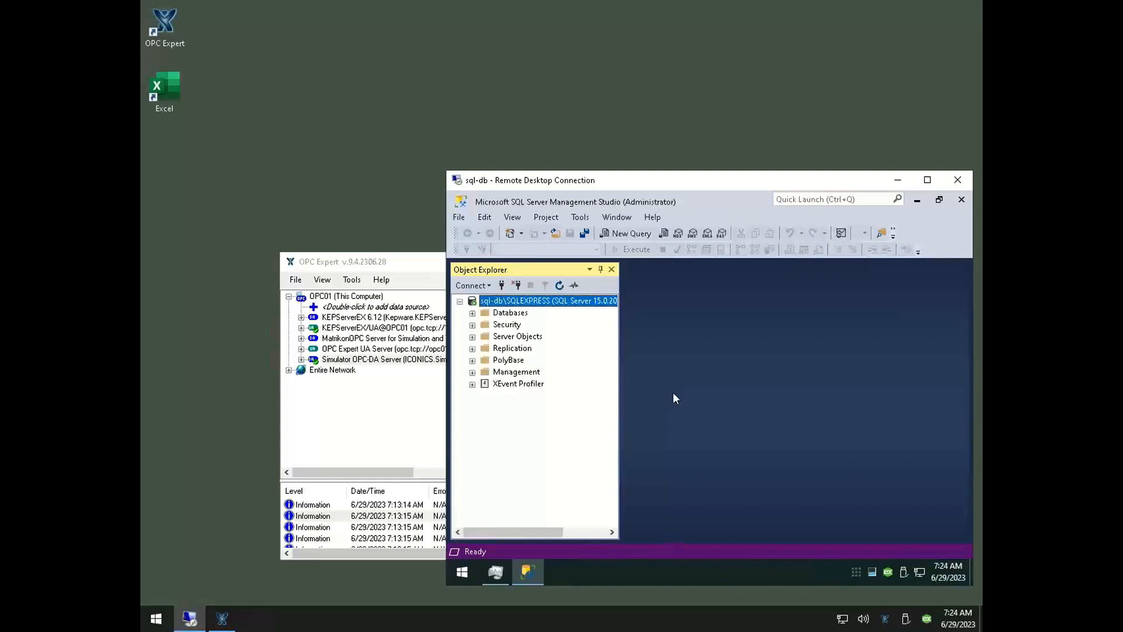
left_click(472, 325)
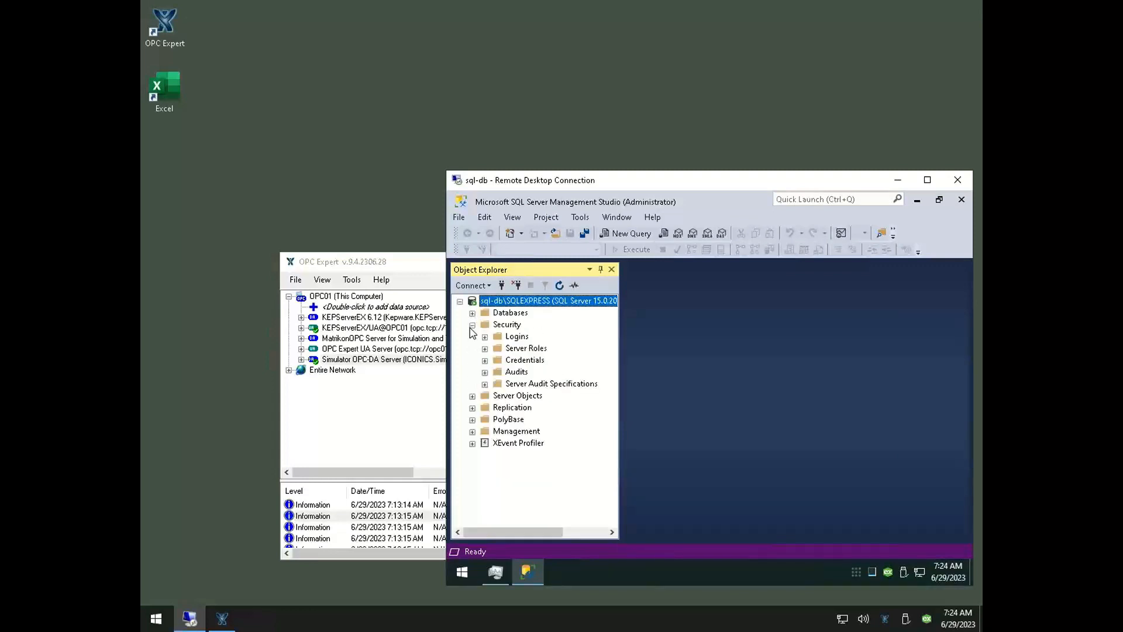
left_click(472, 325)
left_click(472, 313)
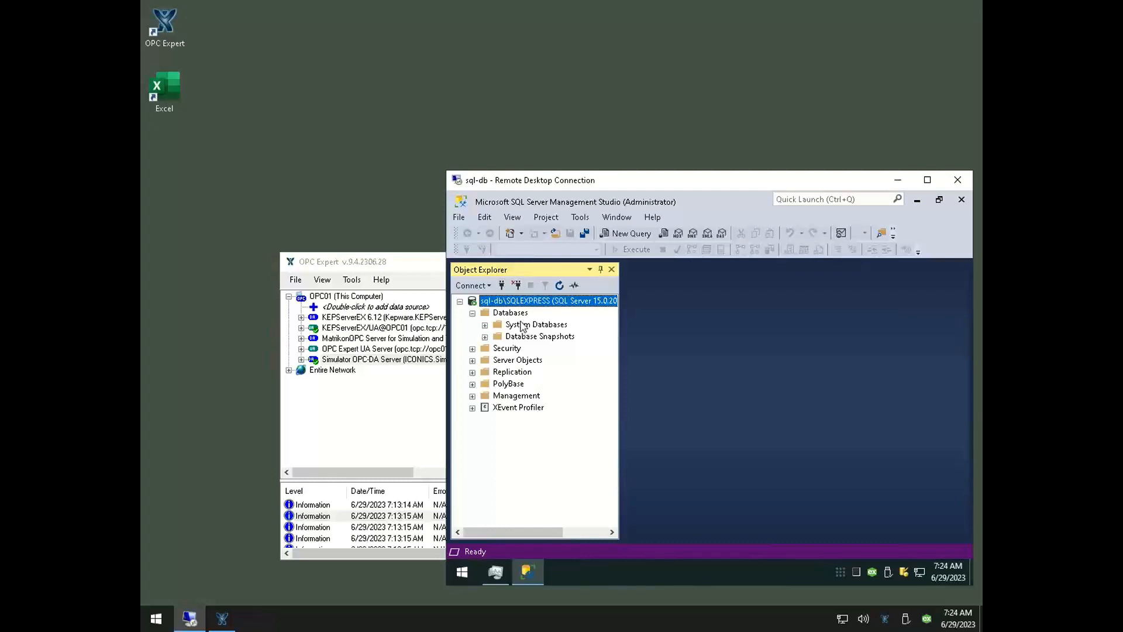
Refresh the Databases folder of the sql-db\SQLEXPRESS server
left_click(510, 312)
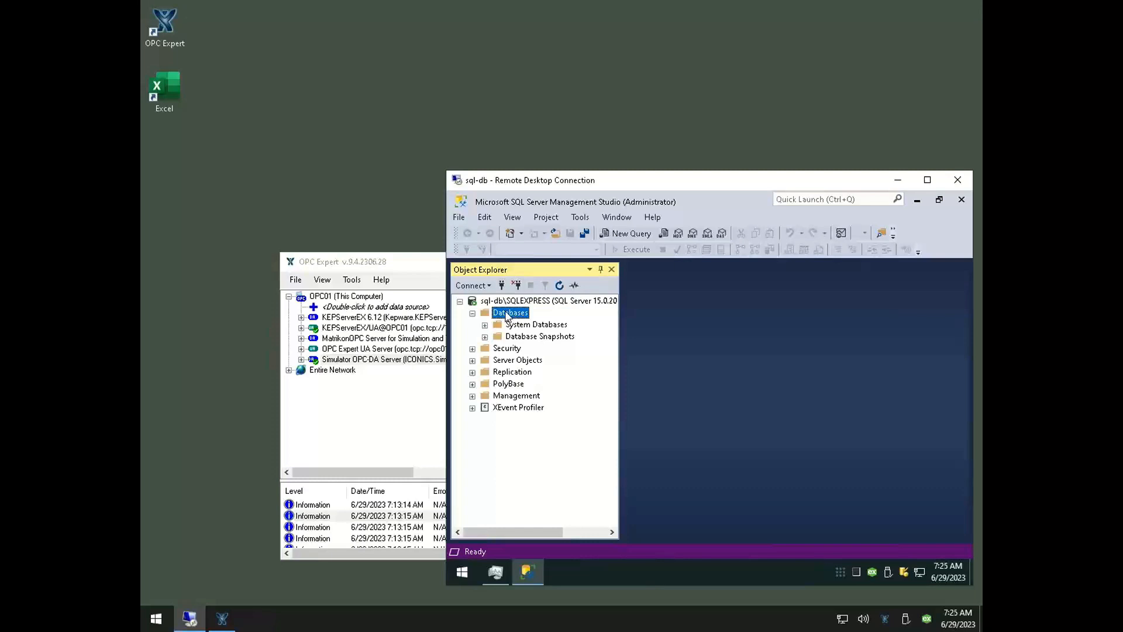
right_click(507, 312)
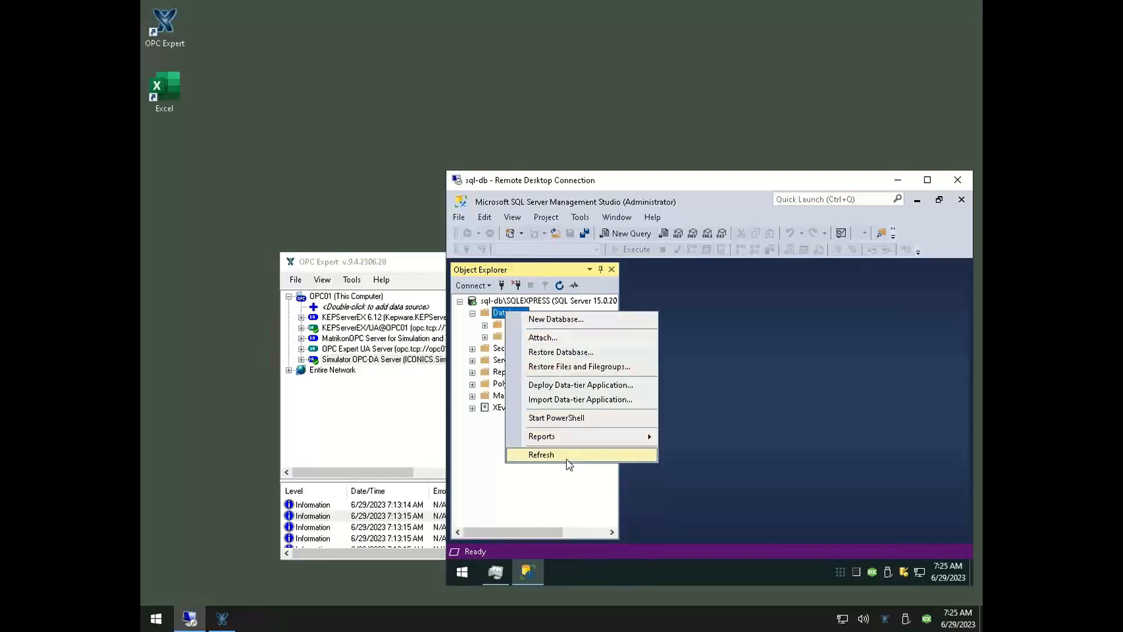
left_click(567, 455)
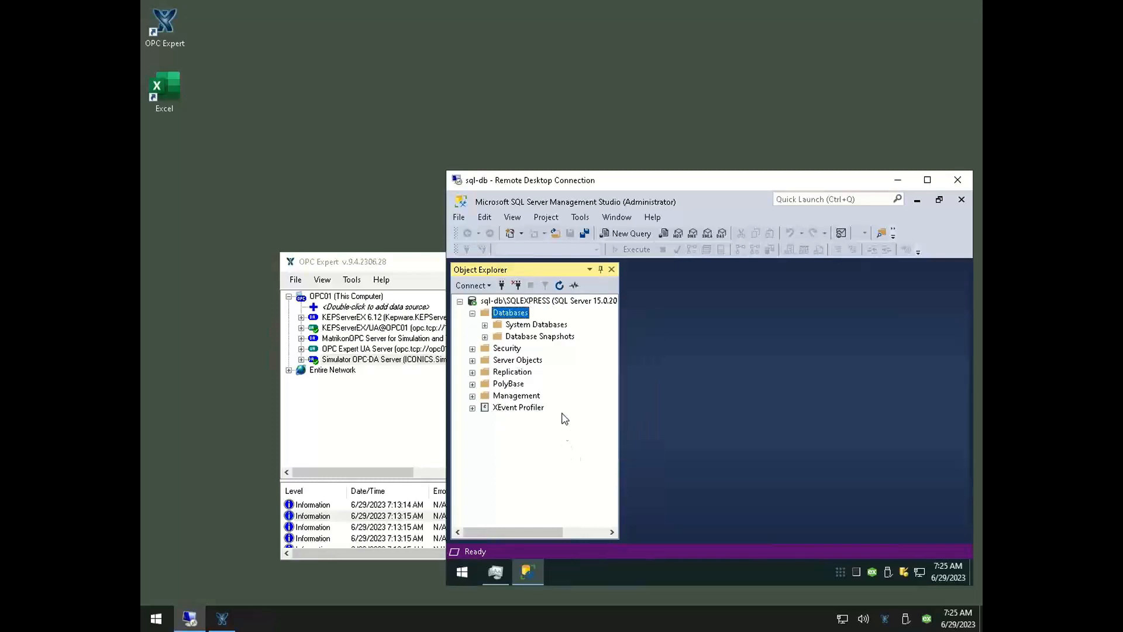
Switch to OPC Expert and start a new archive of all realtime data items with Microsoft SQL Server as the destination
left_click(428, 272)
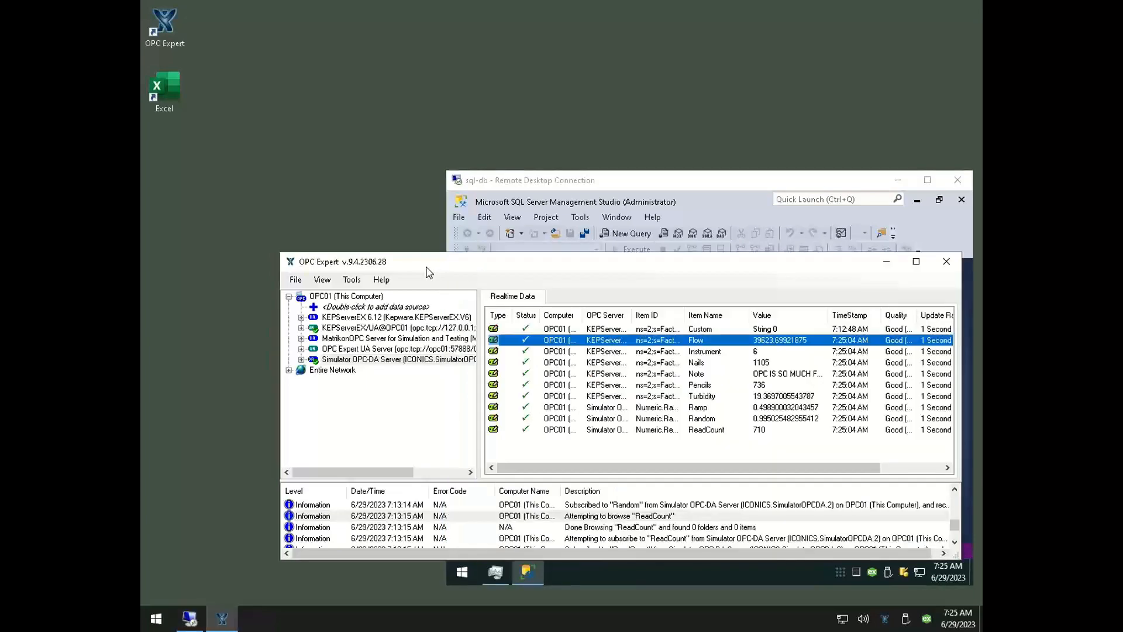
left_click(544, 397)
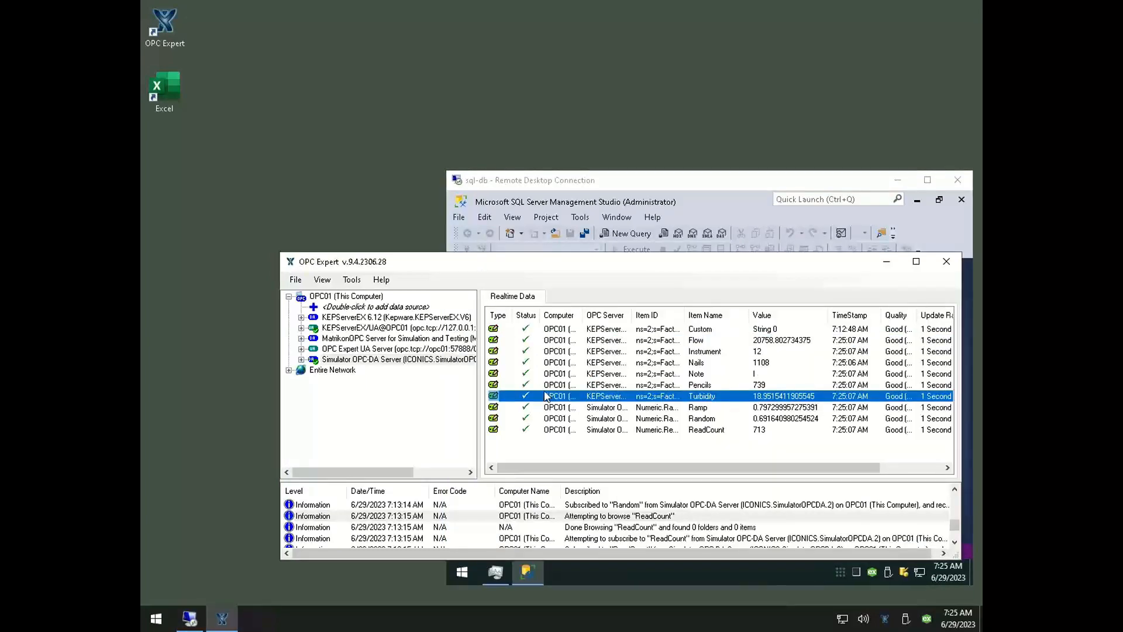
key("ctrl+a")
right_click(591, 383)
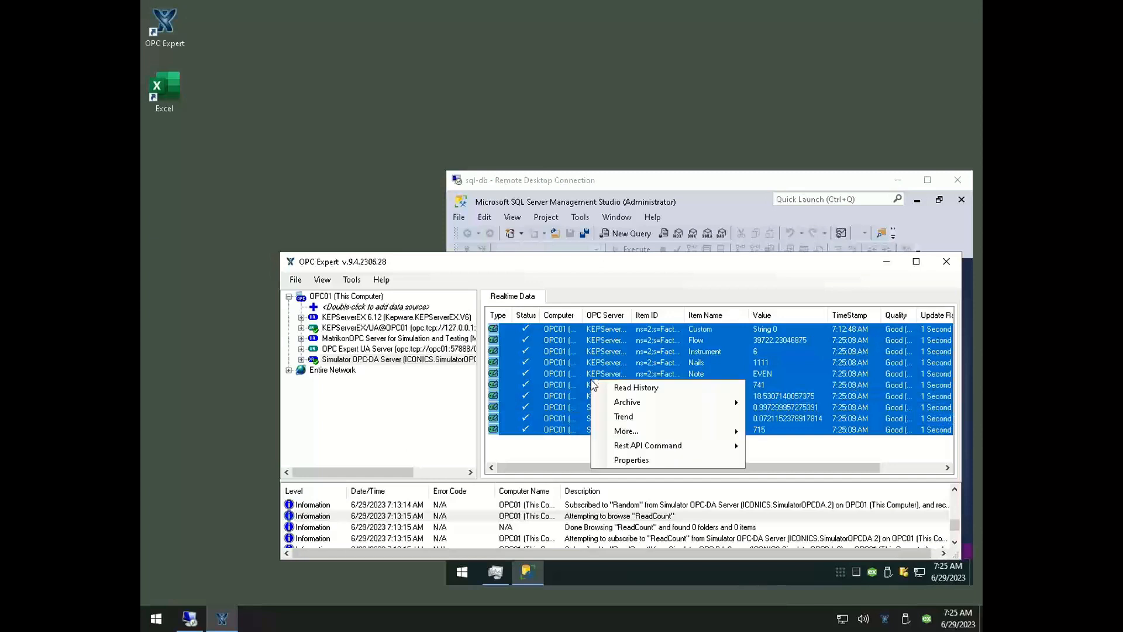
mouse_move(613, 404)
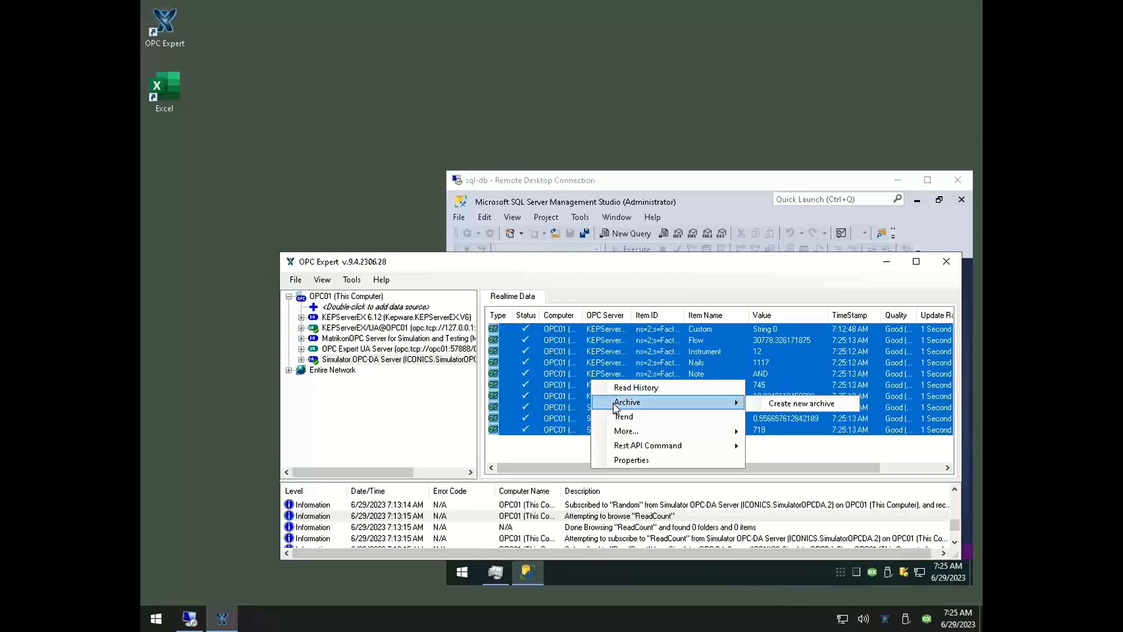
left_click(614, 404)
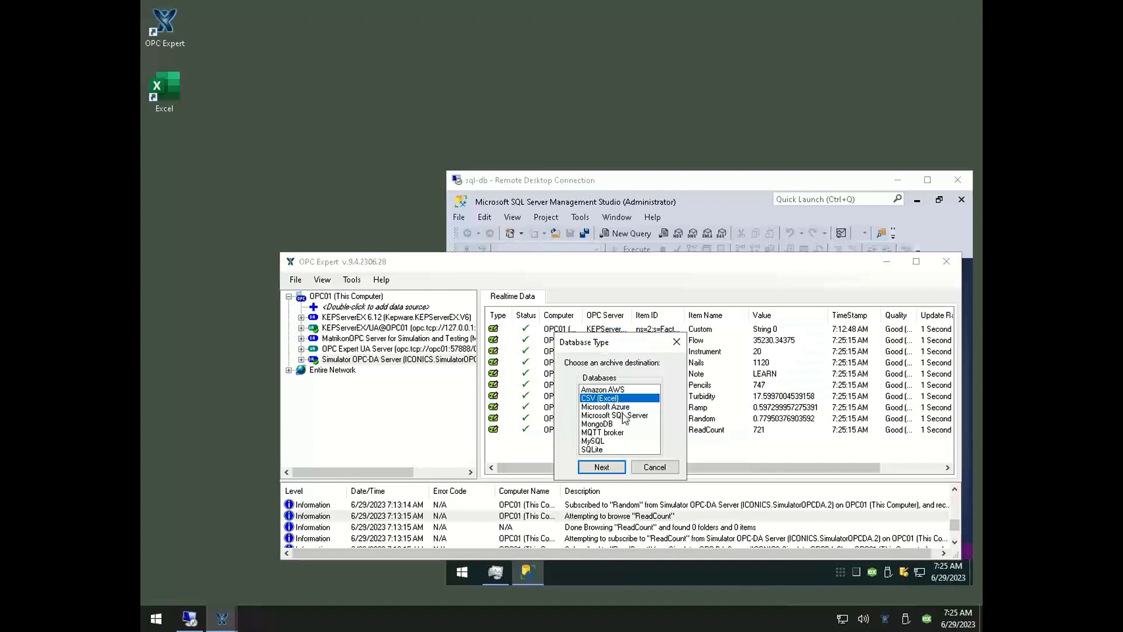
left_click(624, 415)
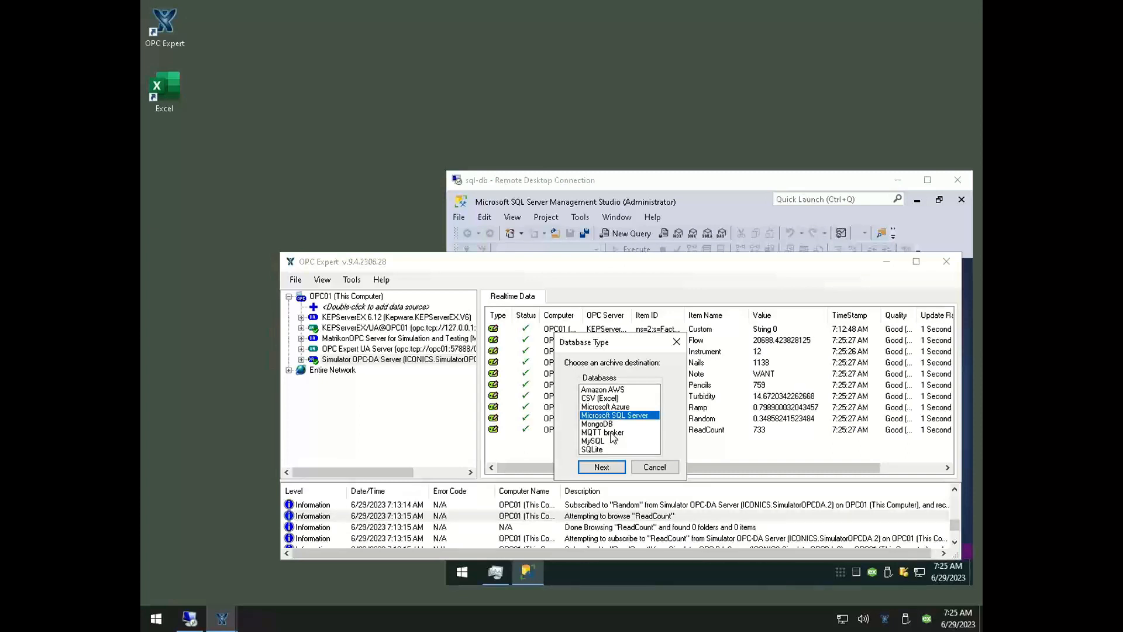
left_click(611, 471)
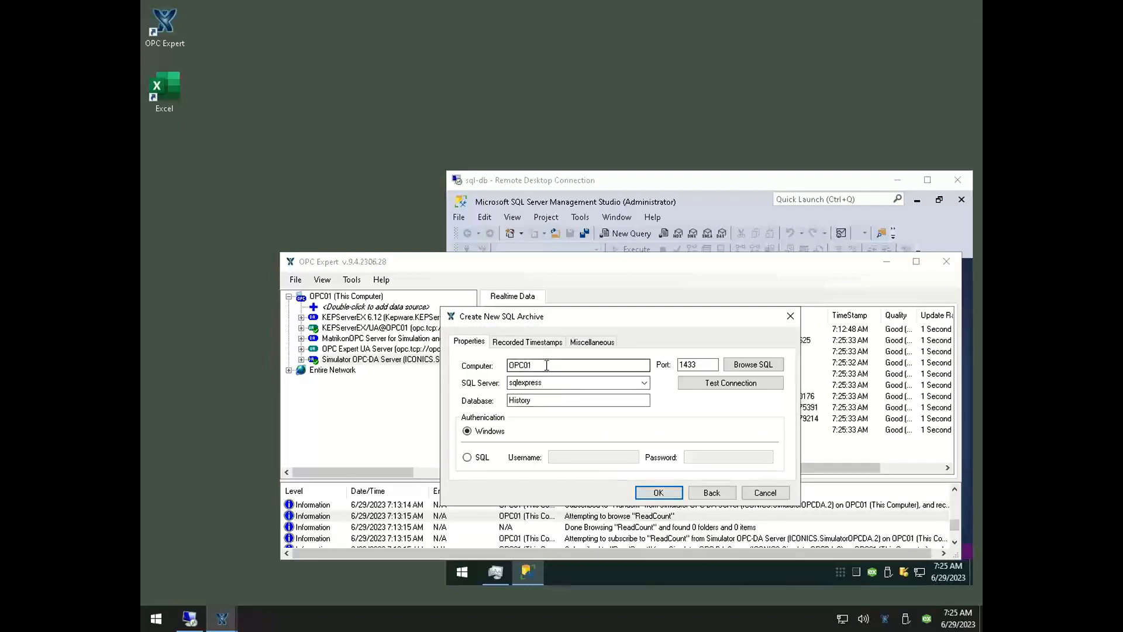
Set the SQL archive's computer to sql-db and review its recorded timestamp and miscellaneous settings
double_click(546, 364)
type("s")
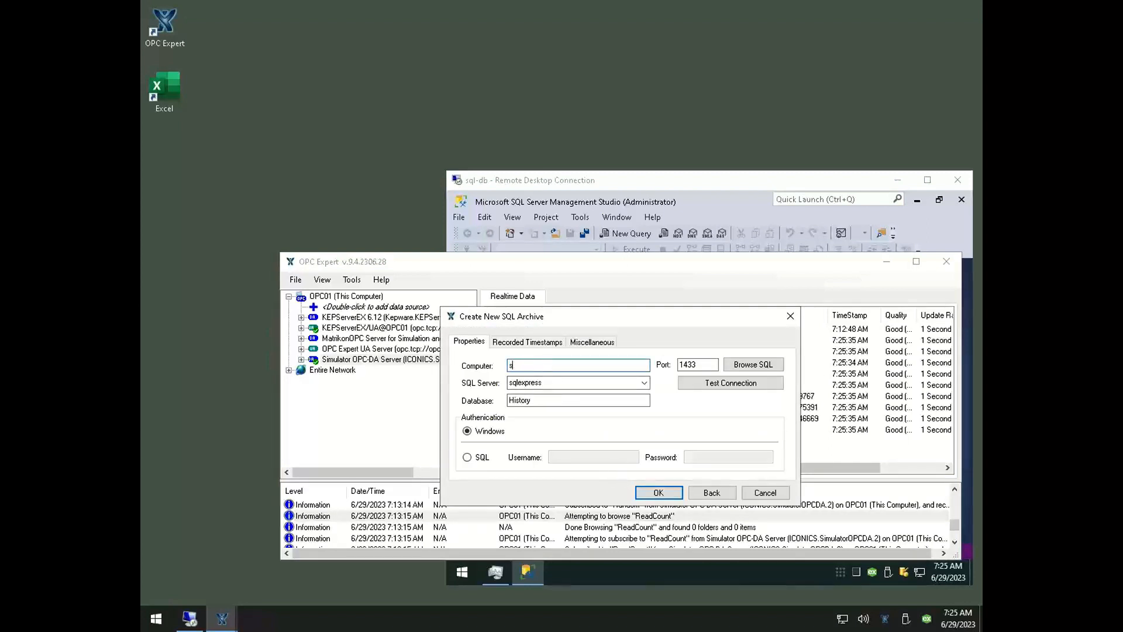
type("ql-db")
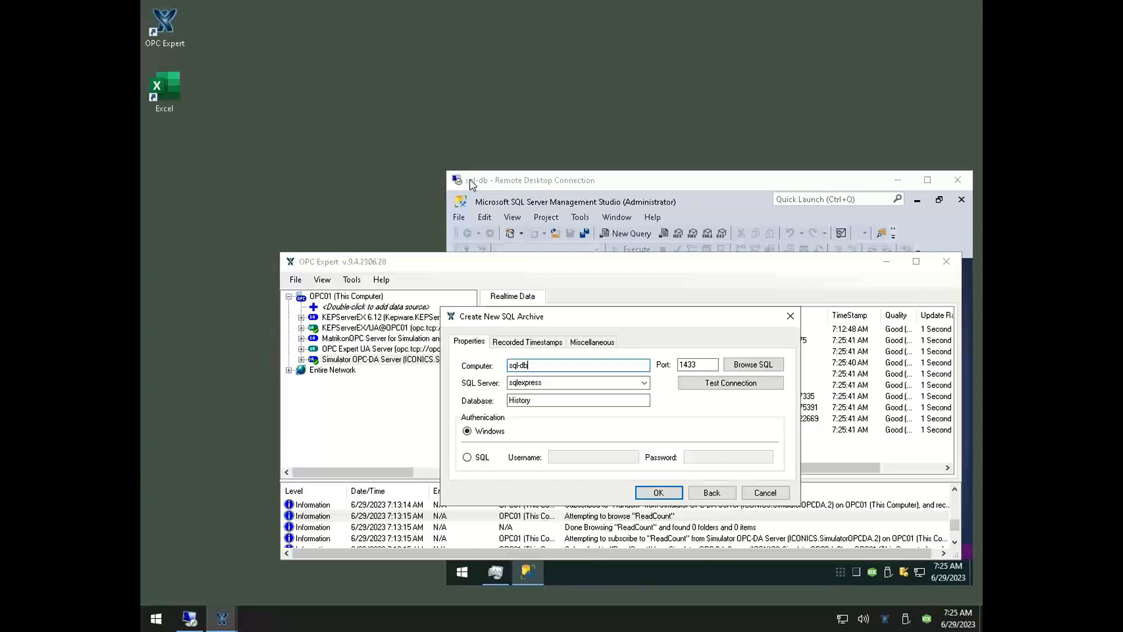
left_click(522, 342)
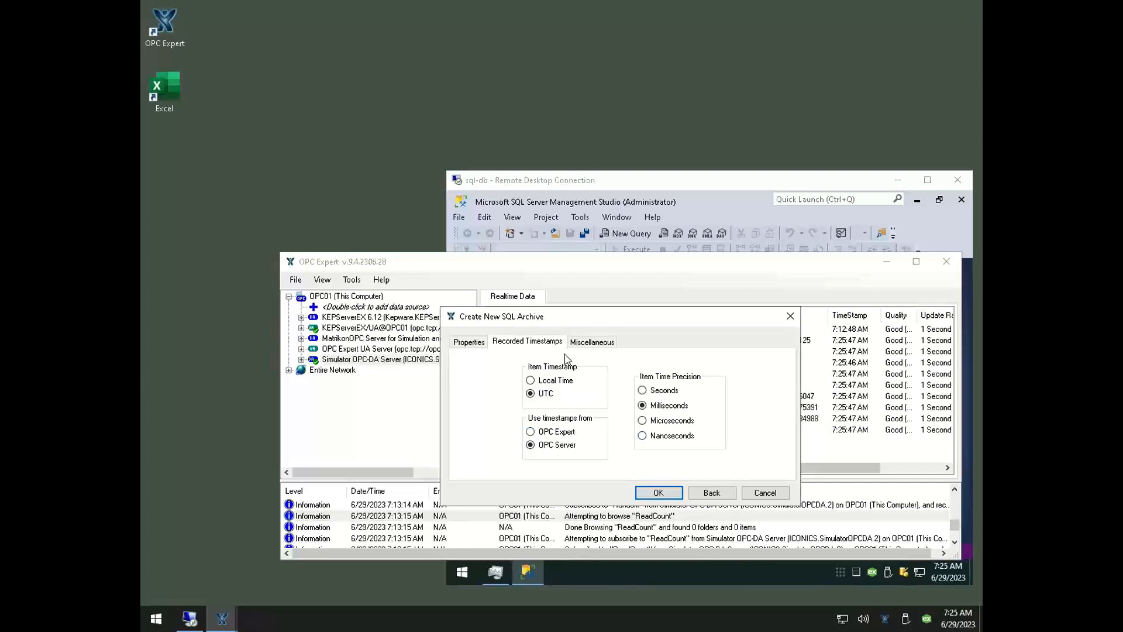
left_click(579, 344)
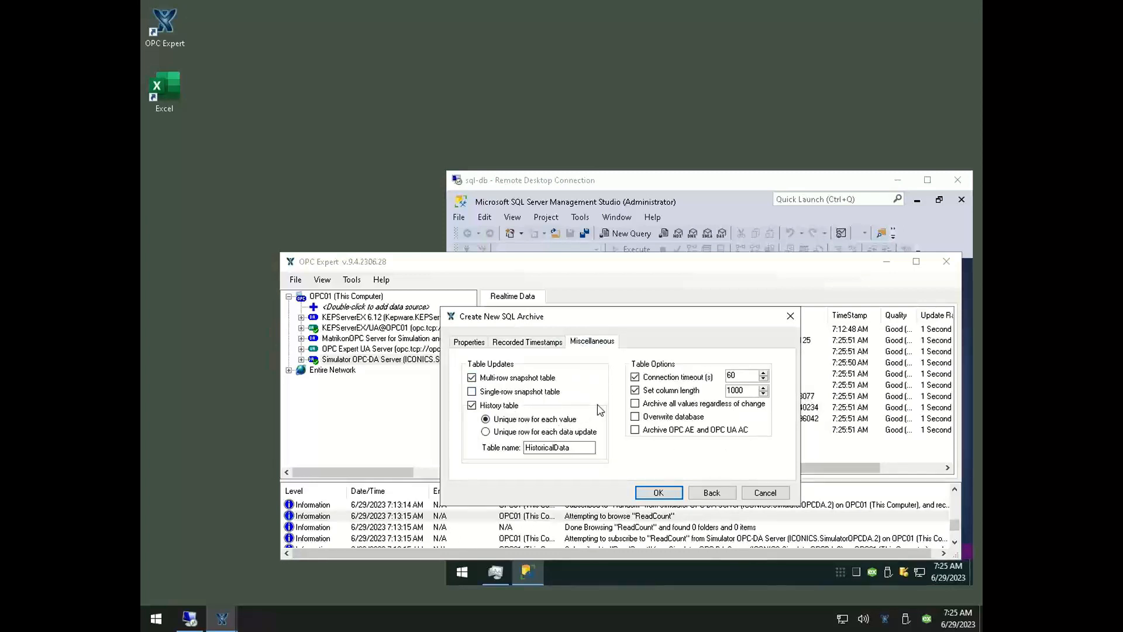
left_click(479, 345)
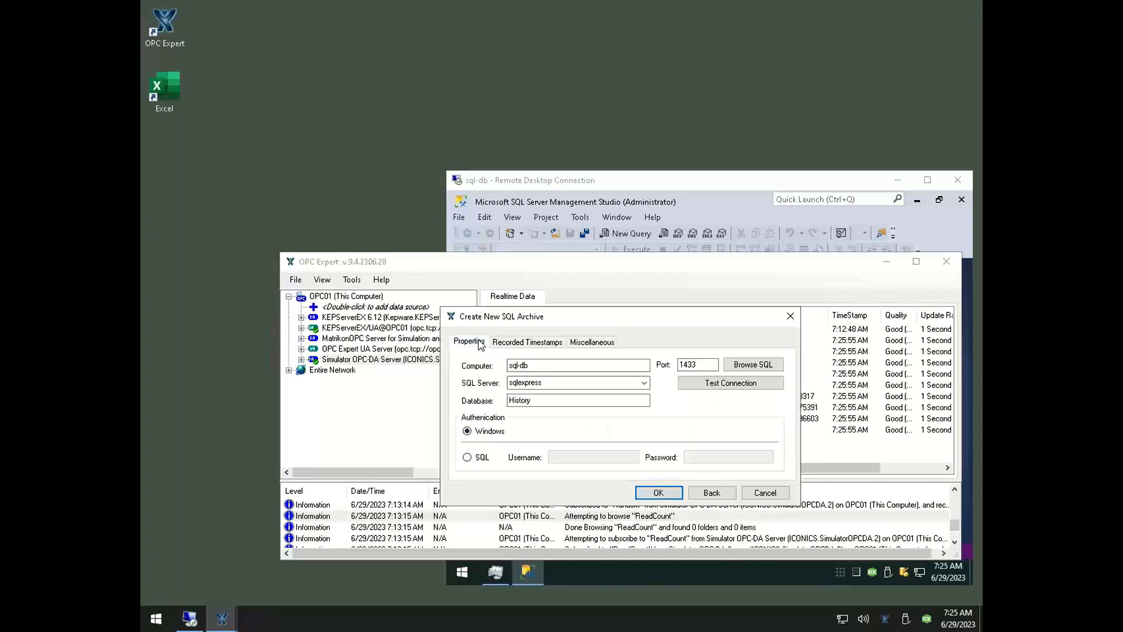
Test the connection to the SQL Server instance and create the archive
left_click(703, 387)
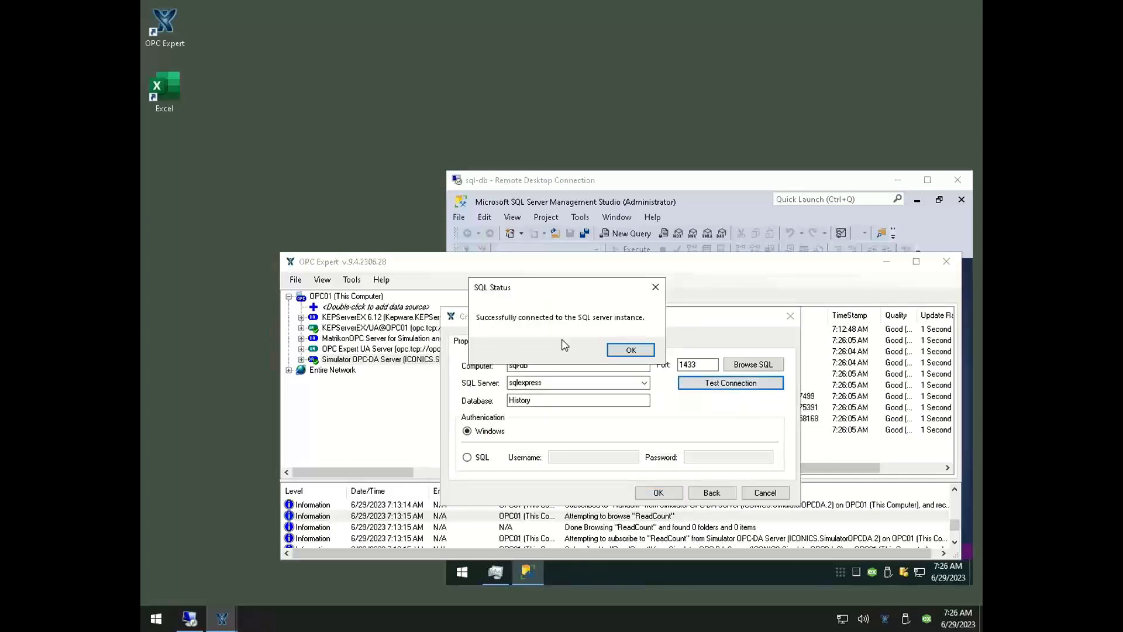
left_click(613, 351)
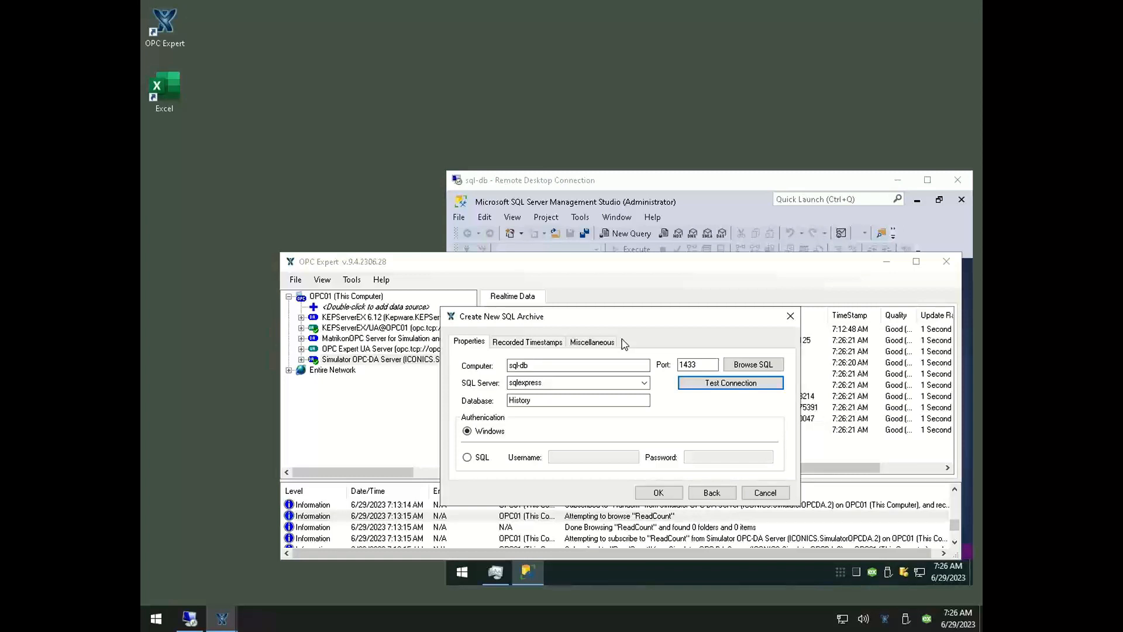
left_click(671, 494)
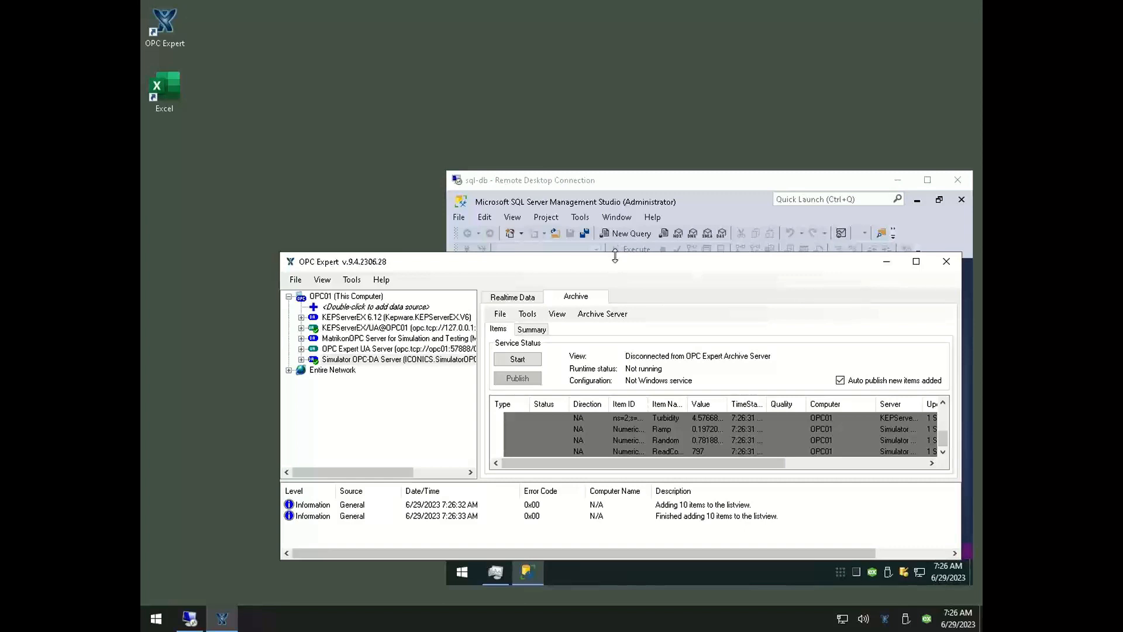
Make the OPC Expert window taller, start the archive service, and check the archived items
left_click_drag(614, 256, 613, 208)
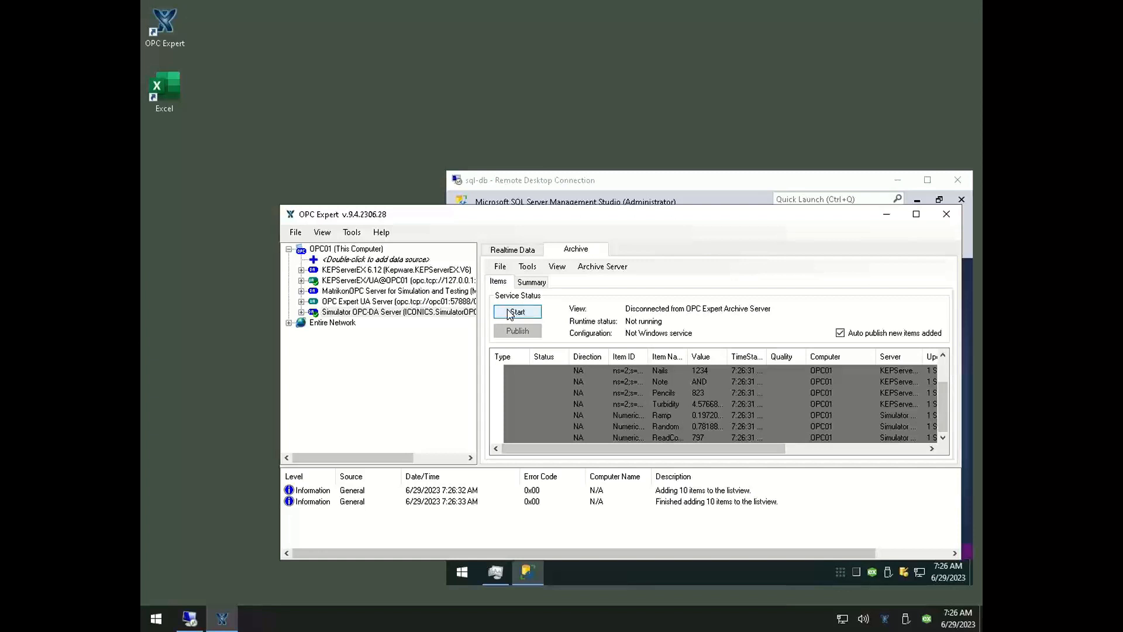
left_click(510, 313)
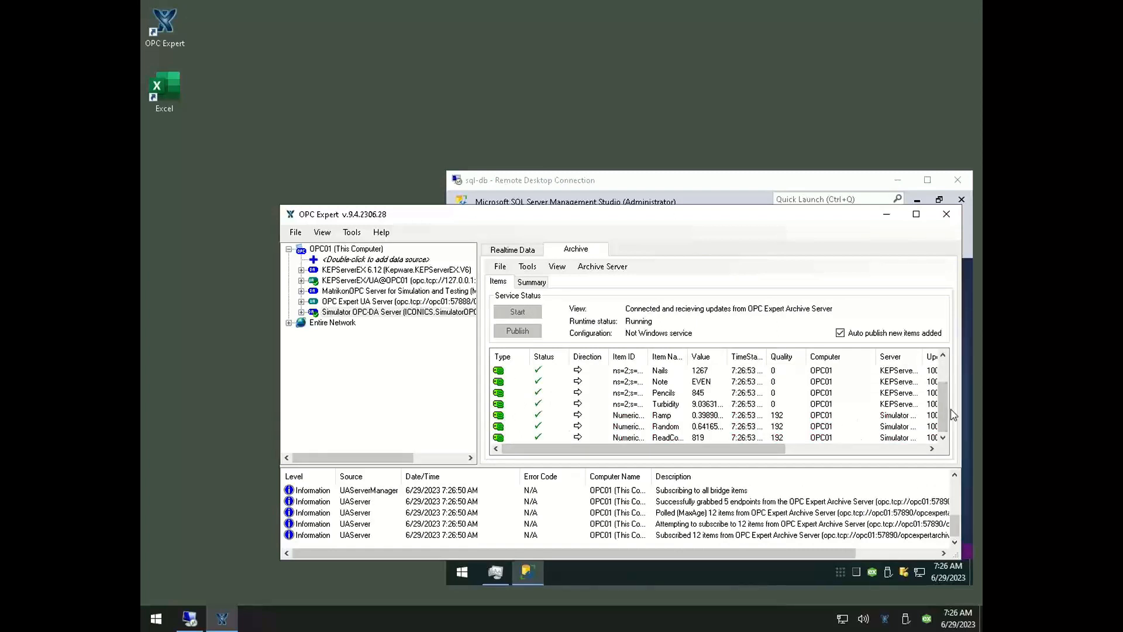
left_click_drag(951, 413, 939, 444)
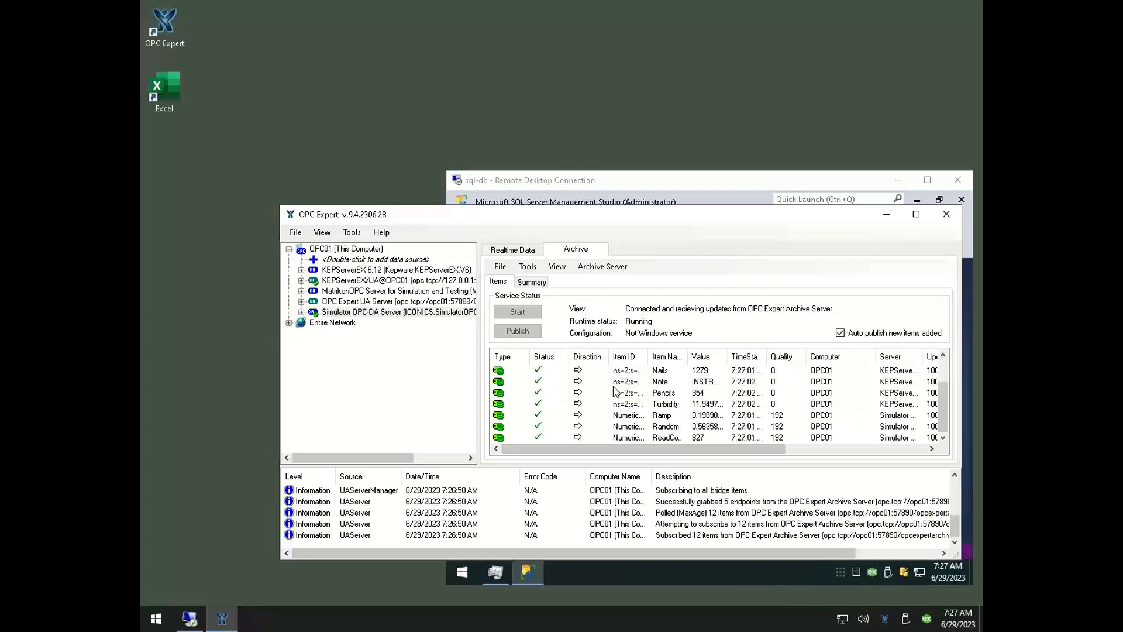
Switch back to SQL Server Management Studio, refresh the databases, and expand the History database's Tables folder
left_click(565, 186)
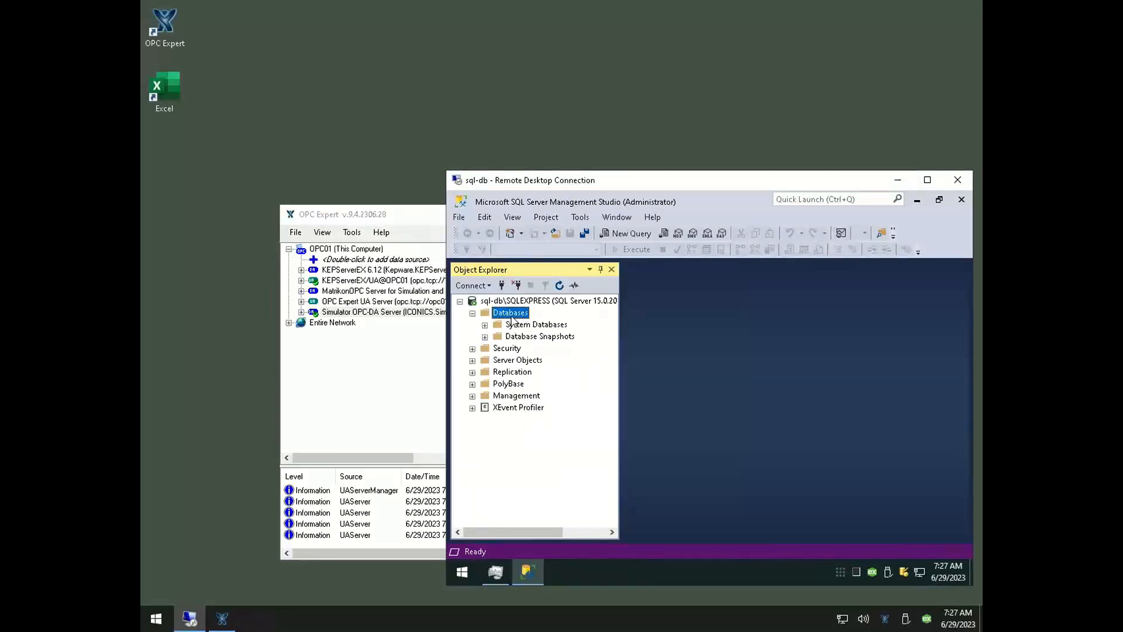
left_click(559, 285)
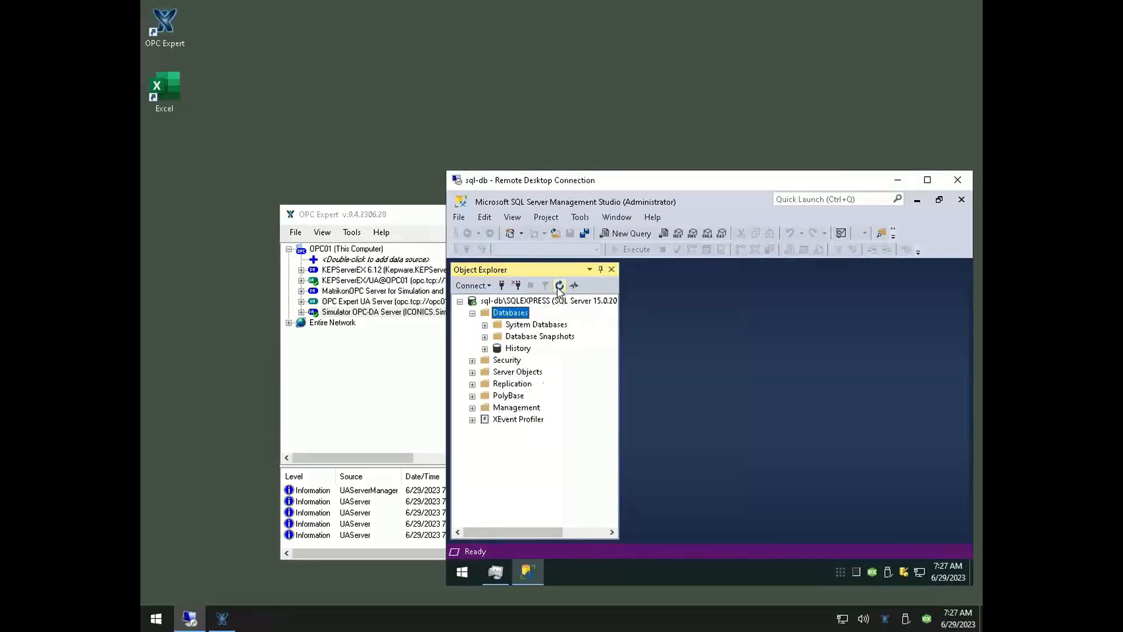
left_click(514, 356)
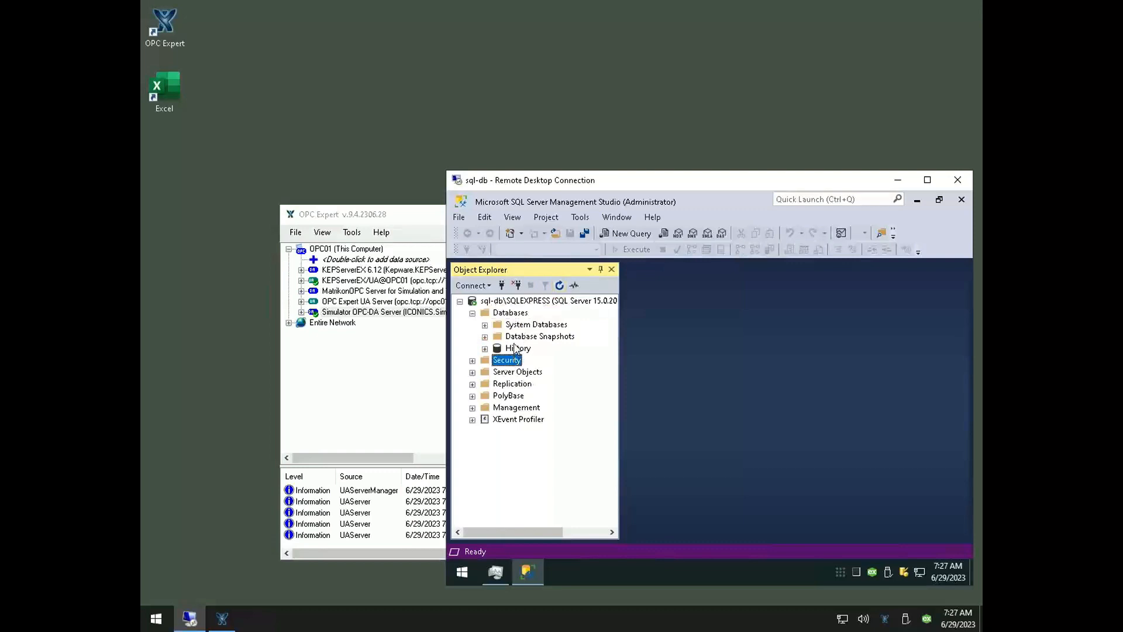
left_click(516, 350)
left_click(485, 349)
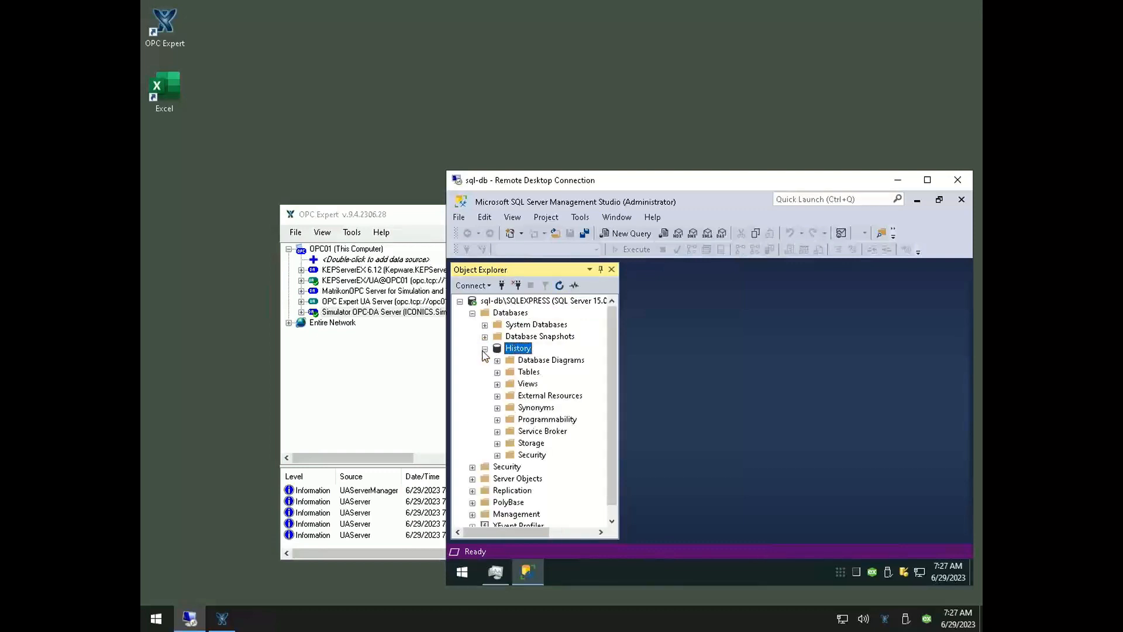
left_click(499, 372)
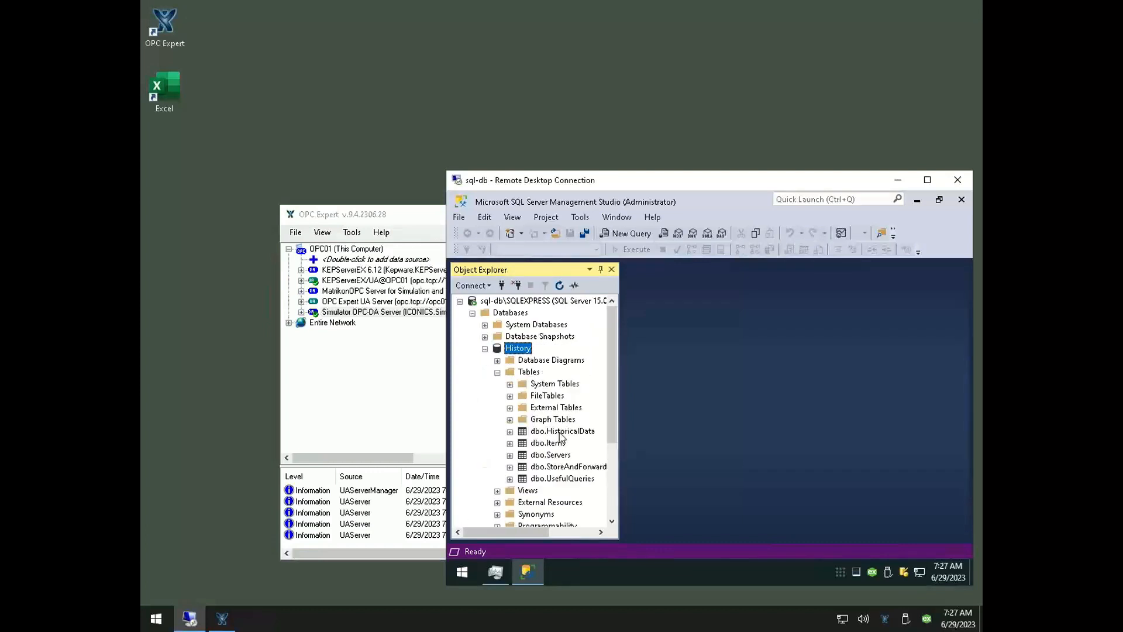
Query the top 1000 rows of the dbo.Items table
left_click(556, 446)
right_click(555, 446)
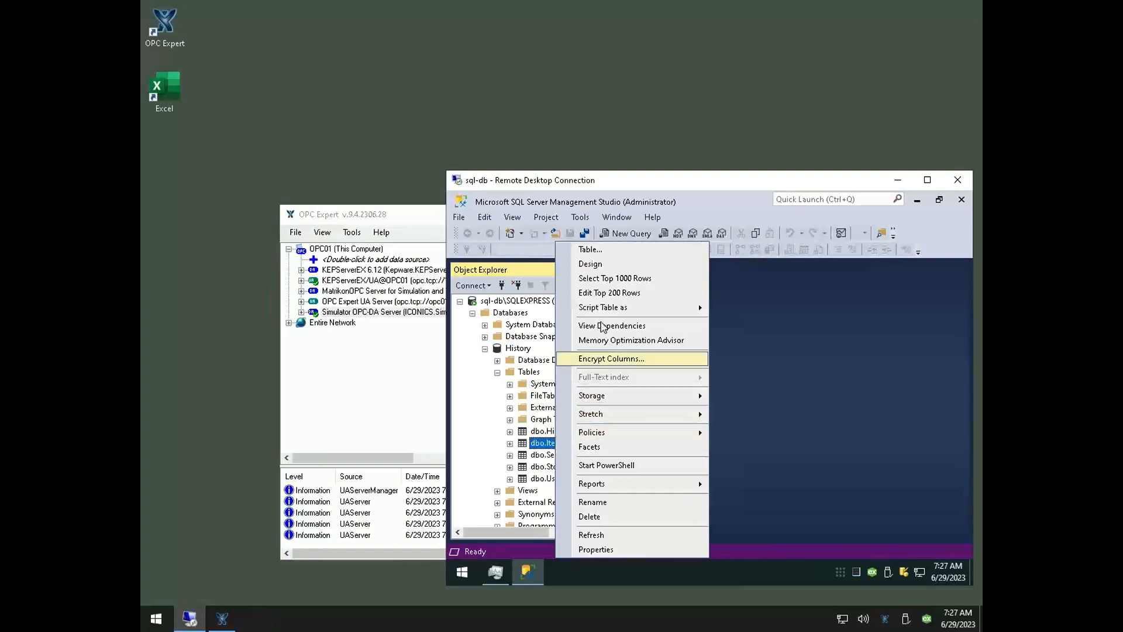
left_click(602, 280)
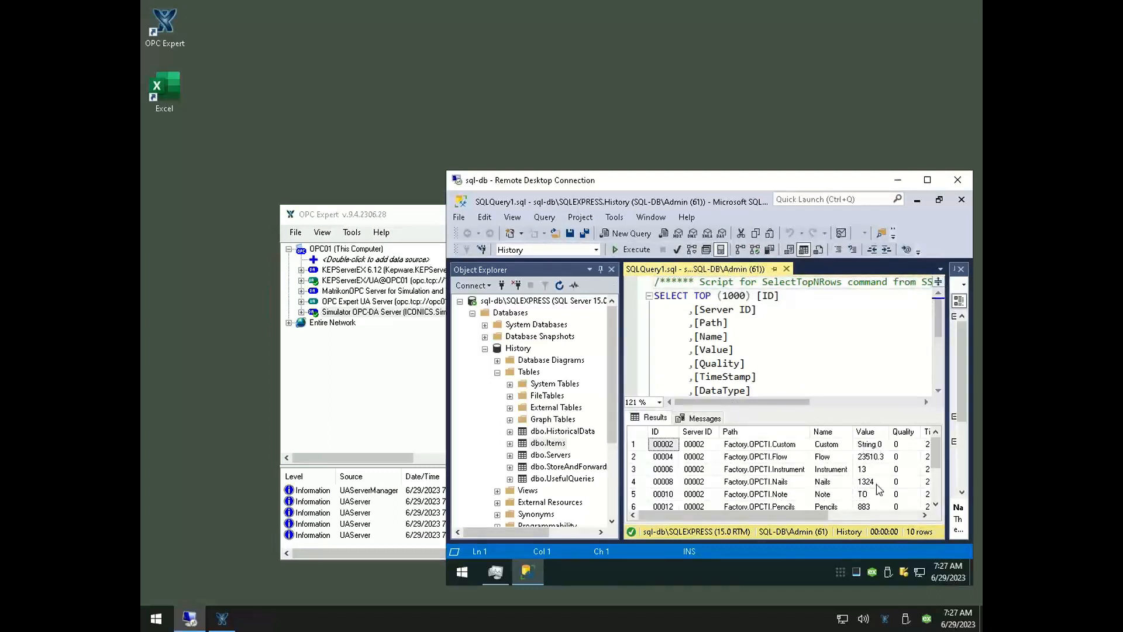
Run the dbo.Items query repeatedly and check how the Instrument item's value updates
left_click(631, 249)
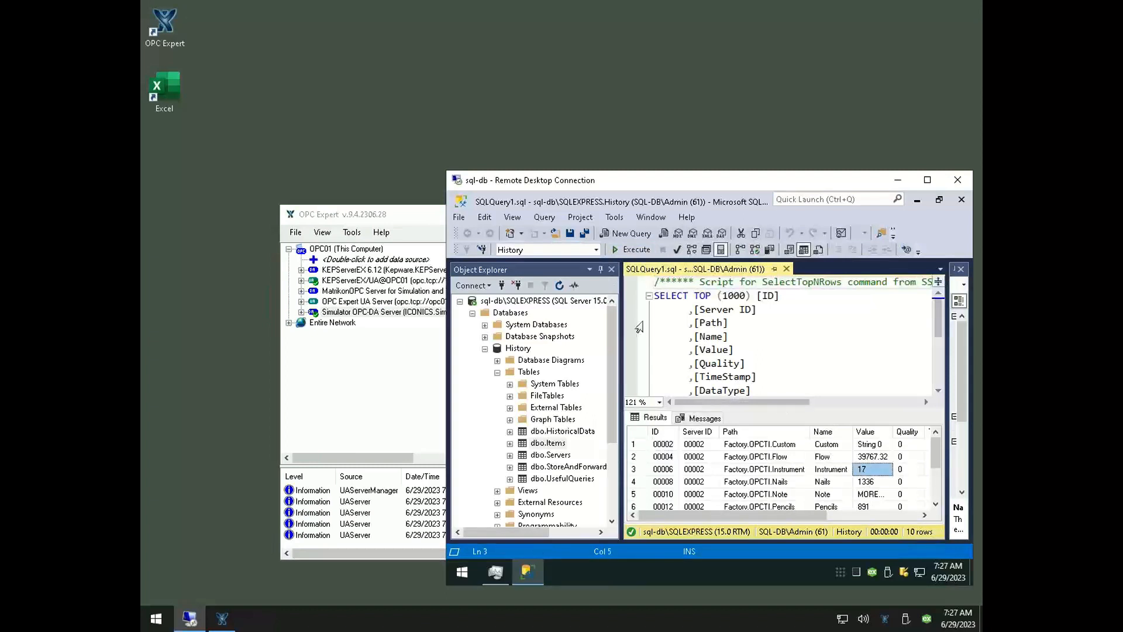
left_click(637, 249)
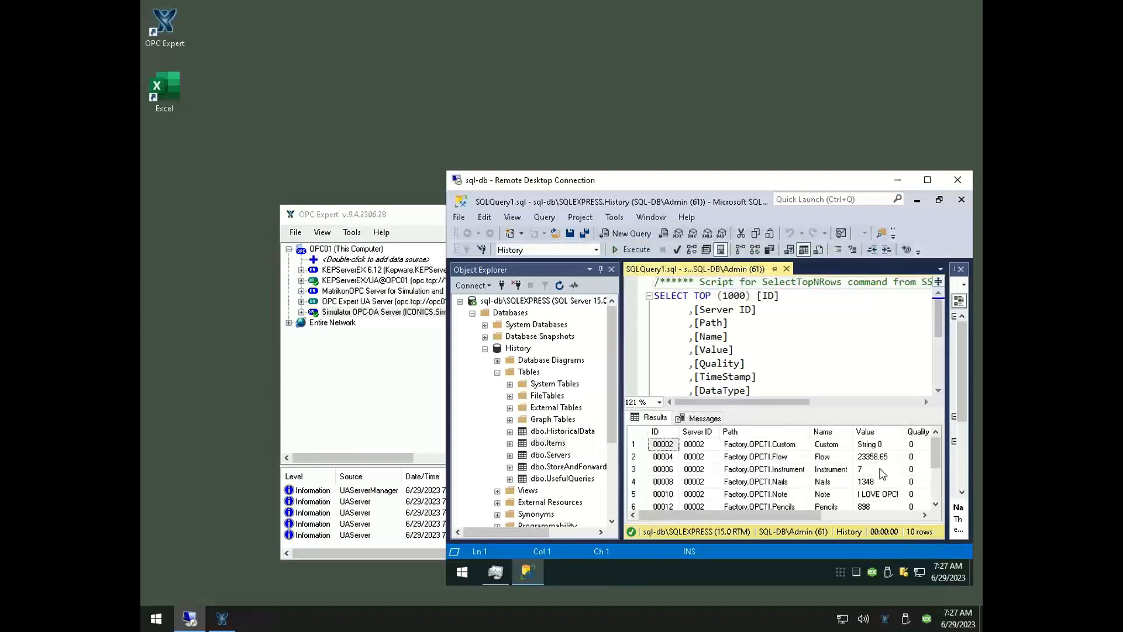
left_click(877, 469)
left_click(638, 250)
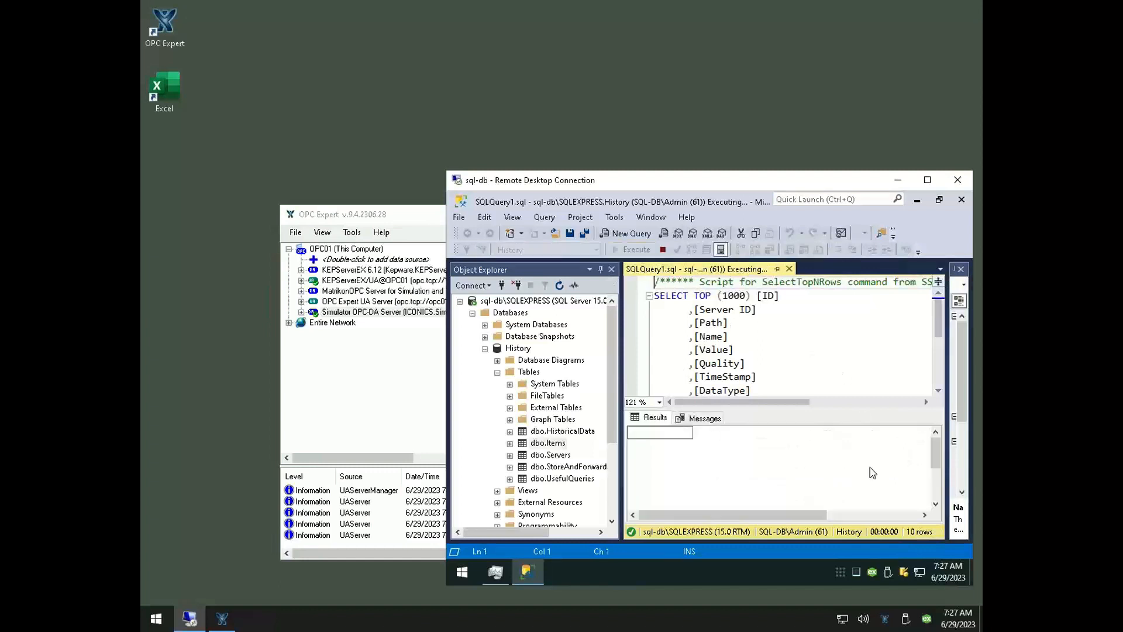
left_click(866, 473)
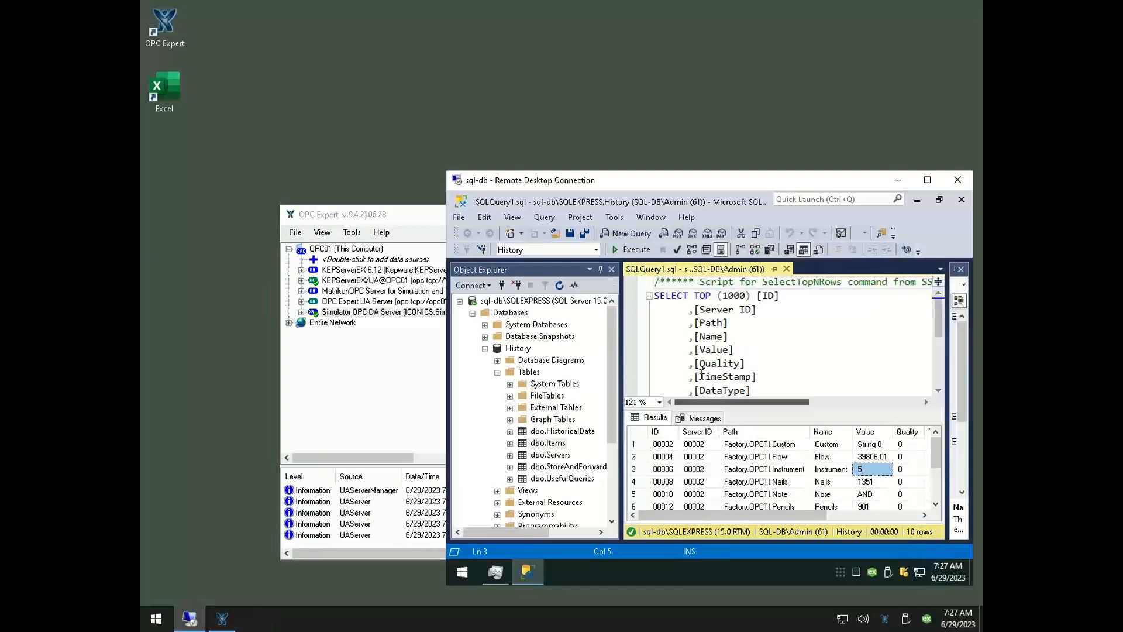
left_click(634, 251)
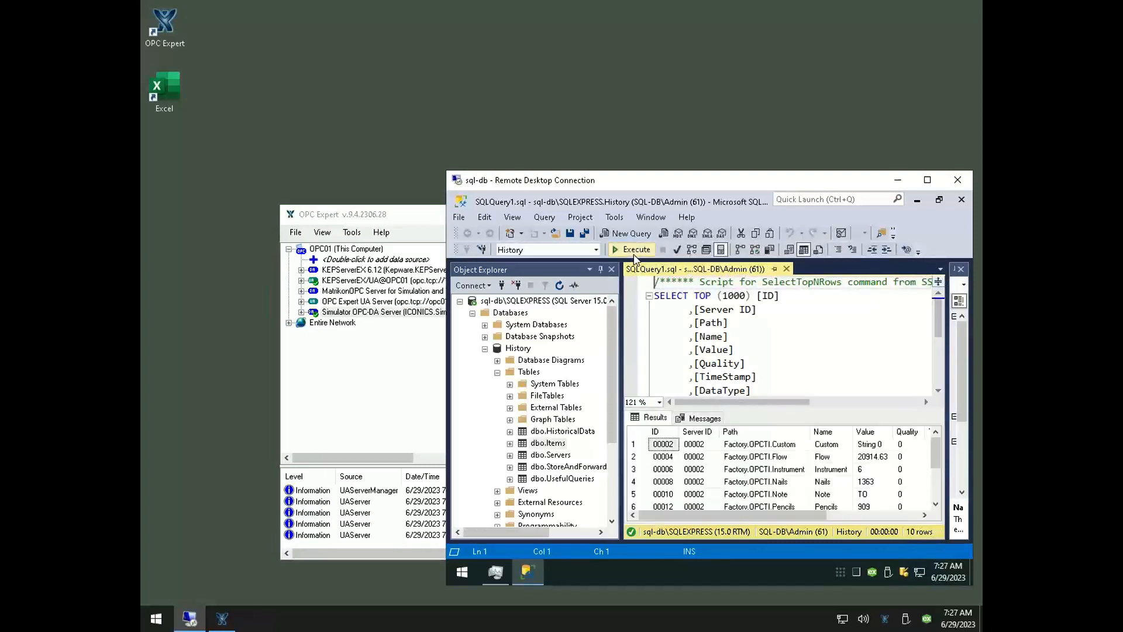
left_click(634, 255)
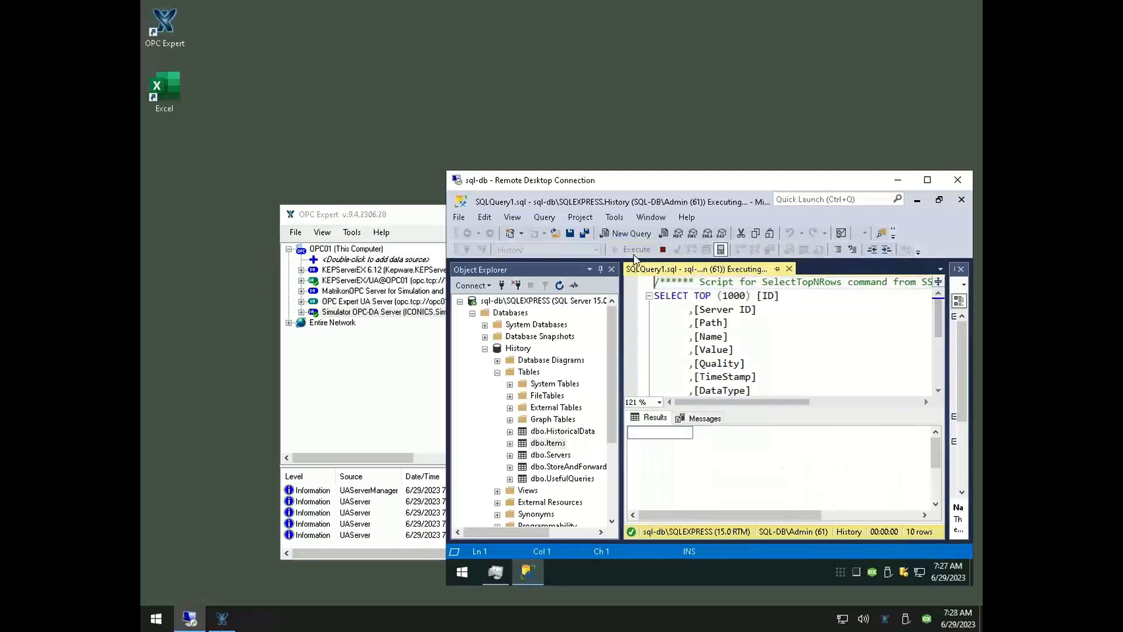
left_click(634, 256)
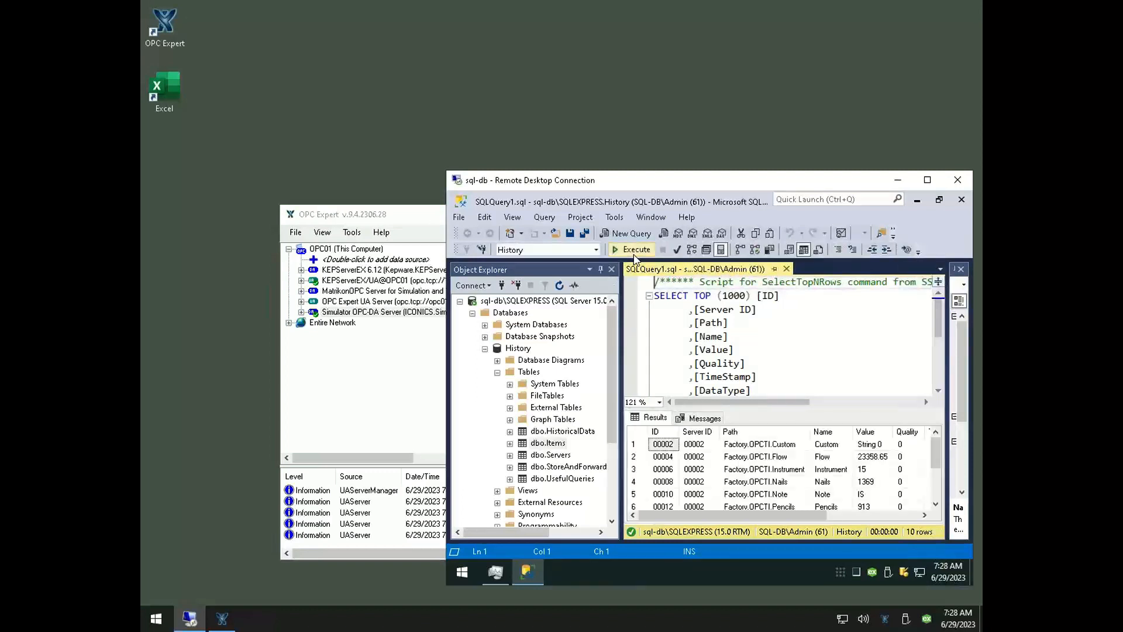
Run the dbo.Items query once more and query the top 1000 rows of the dbo.HistoricalData table
left_click(634, 256)
left_click(555, 428)
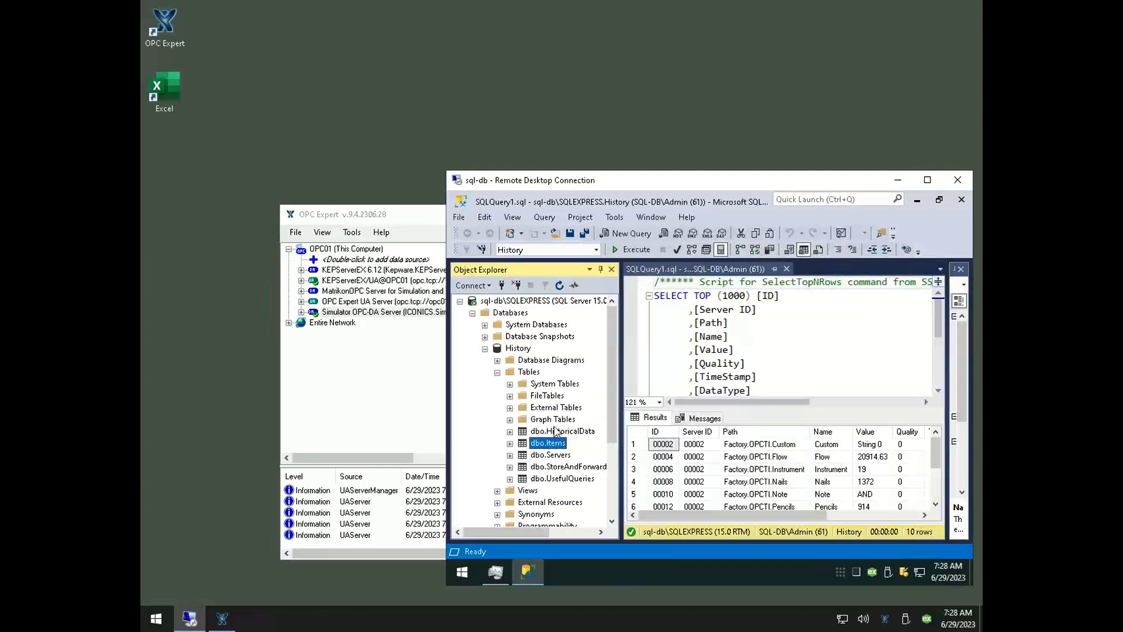
right_click(555, 427)
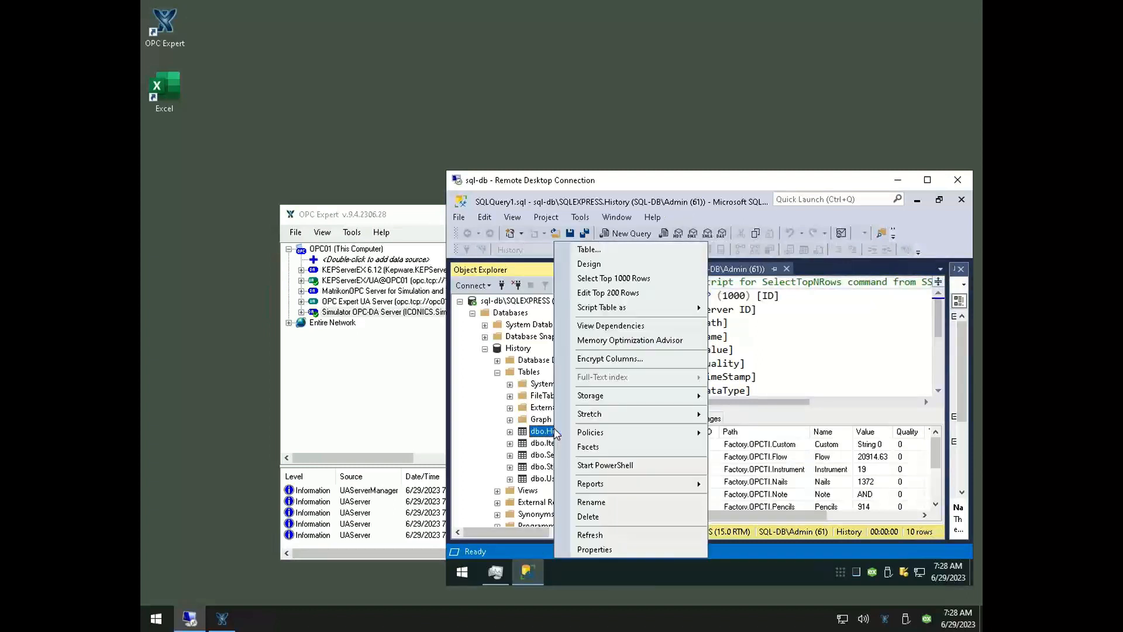
left_click(614, 278)
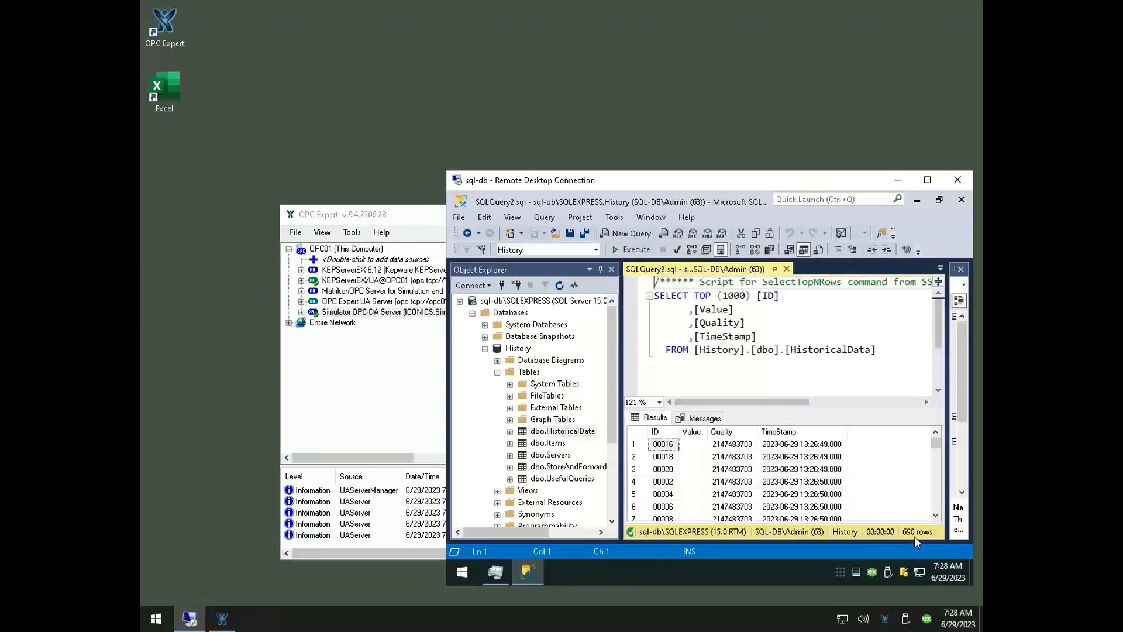
Rerun the dbo.HistoricalData query several times and check how its row count grows
left_click(631, 256)
left_click(631, 257)
left_click(632, 257)
left_click(614, 250)
Replace the query with the copied Items and HistoricalData inner join for Name 'ReadCount', ordered by TimeStamp desc, and run it
left_click(731, 336)
key("ctrl+a")
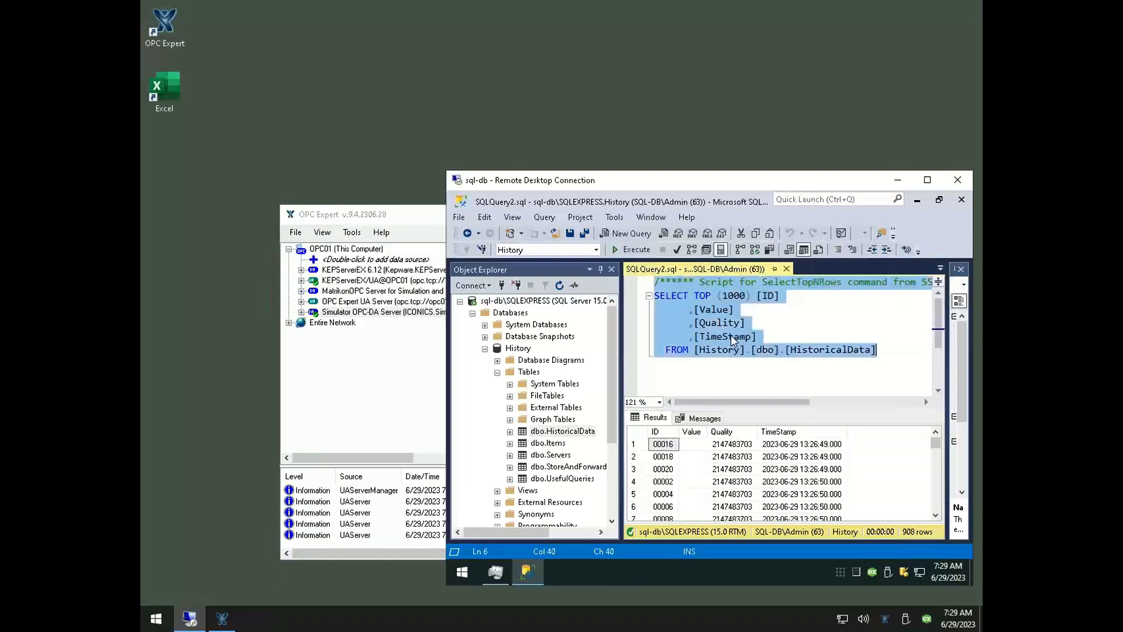
key("ctrl+v")
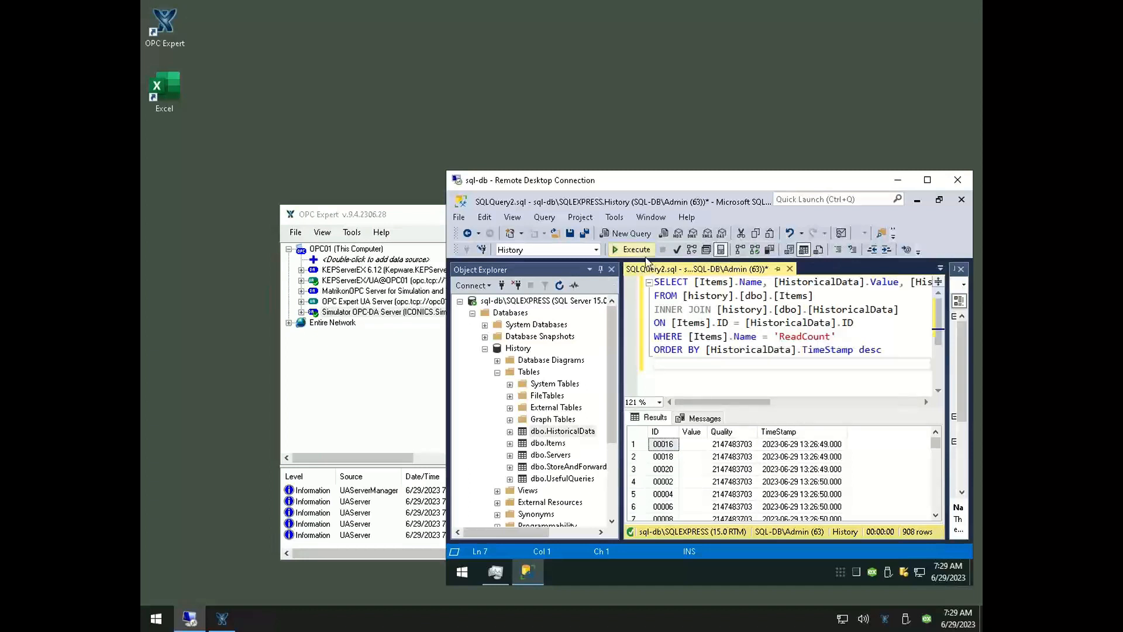
left_click(645, 254)
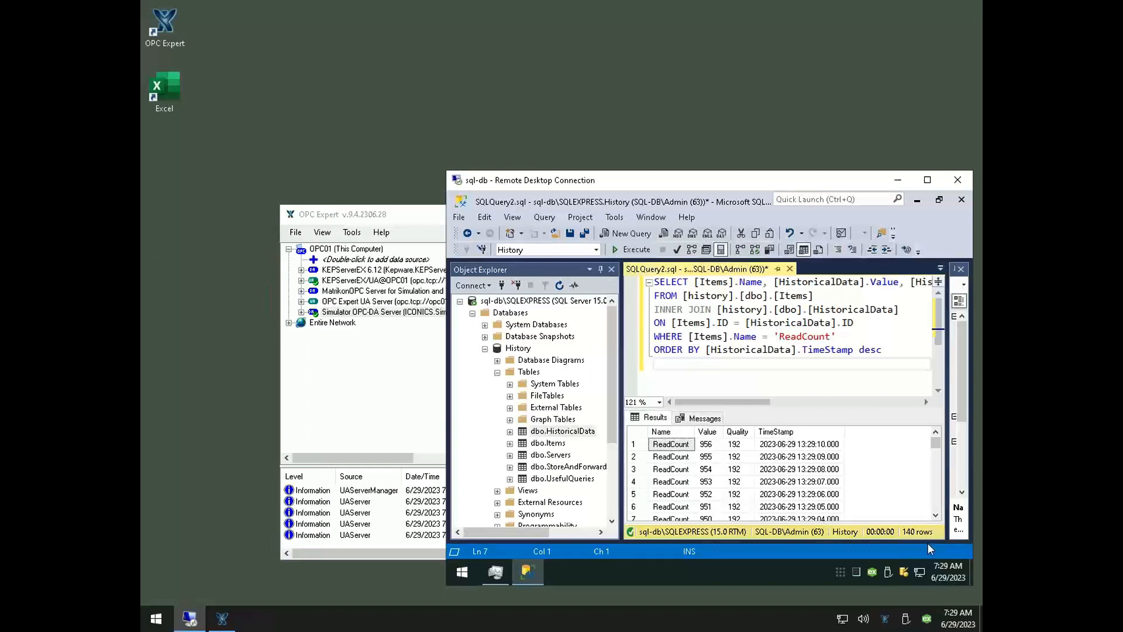
Review the ReadCount results from the newest to the oldest record, comparing their values, quality and timestamps
left_click(694, 471)
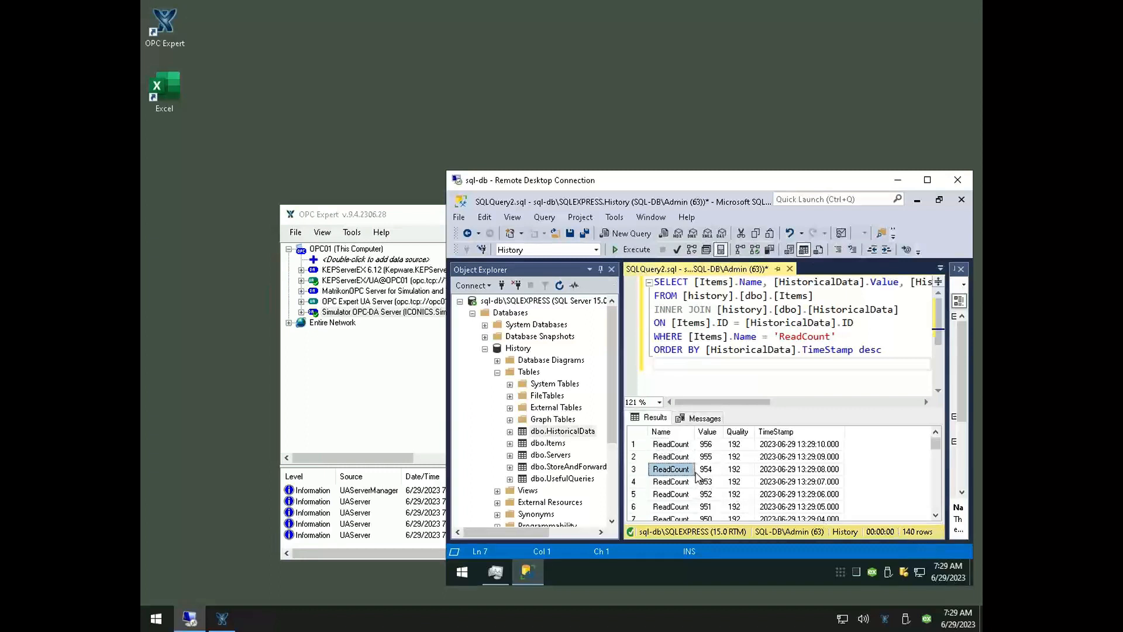
scroll(697, 477, "down", 8)
scroll(697, 477, "down", 20)
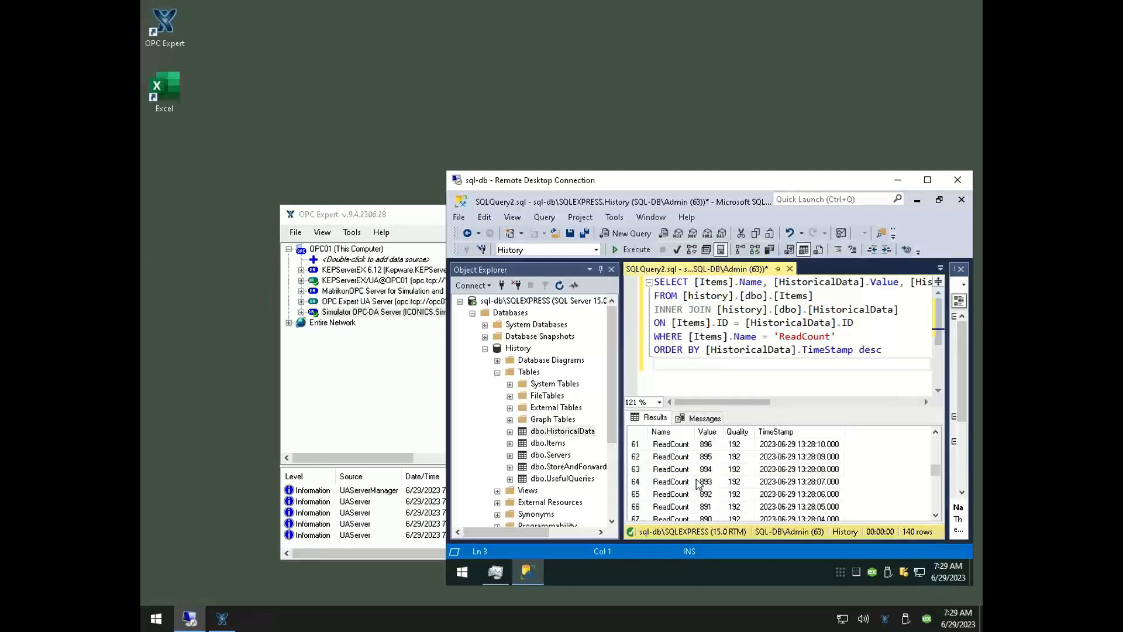
scroll(697, 483, "down", 3)
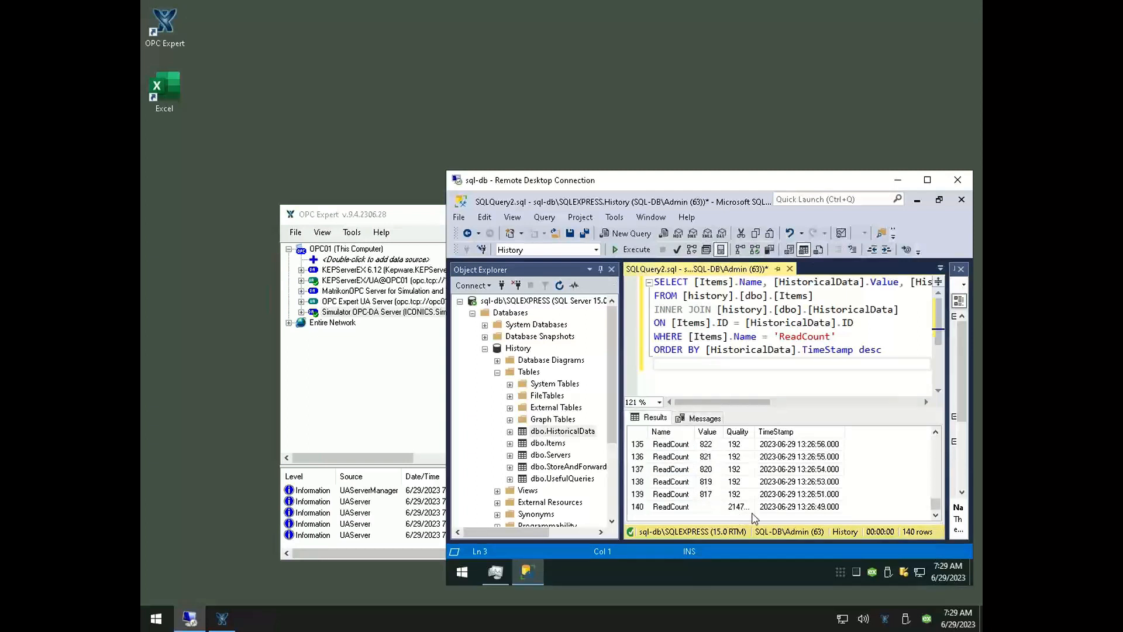
scroll(704, 496, "up", 4)
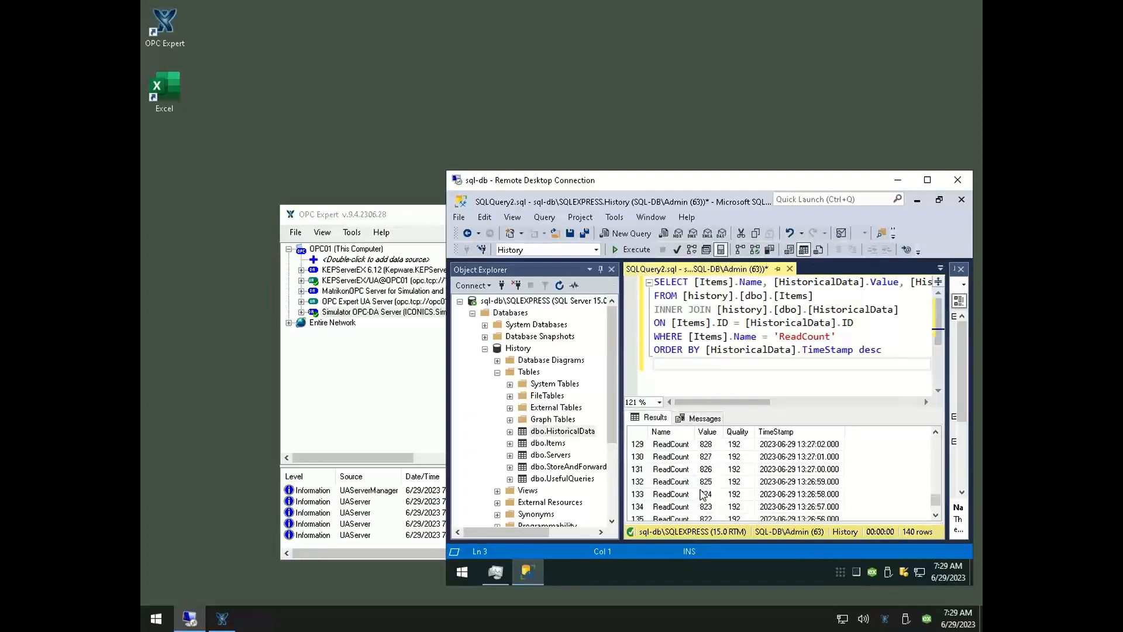
scroll(703, 495, "up", 17)
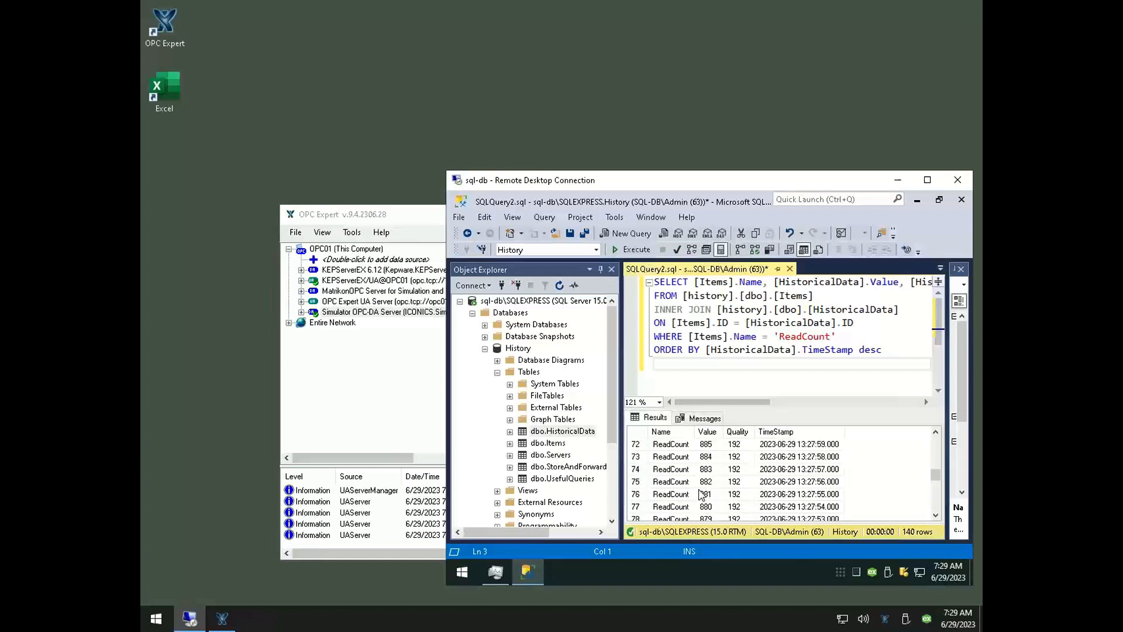
scroll(702, 493, "up", 12)
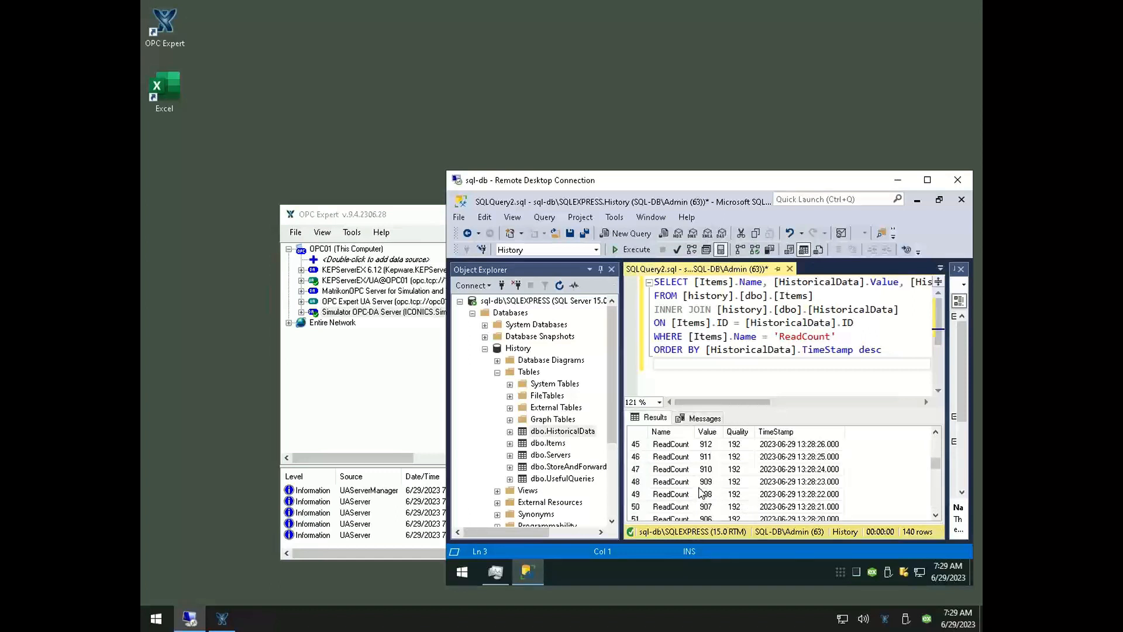
scroll(701, 493, "up", 12)
left_click(678, 469)
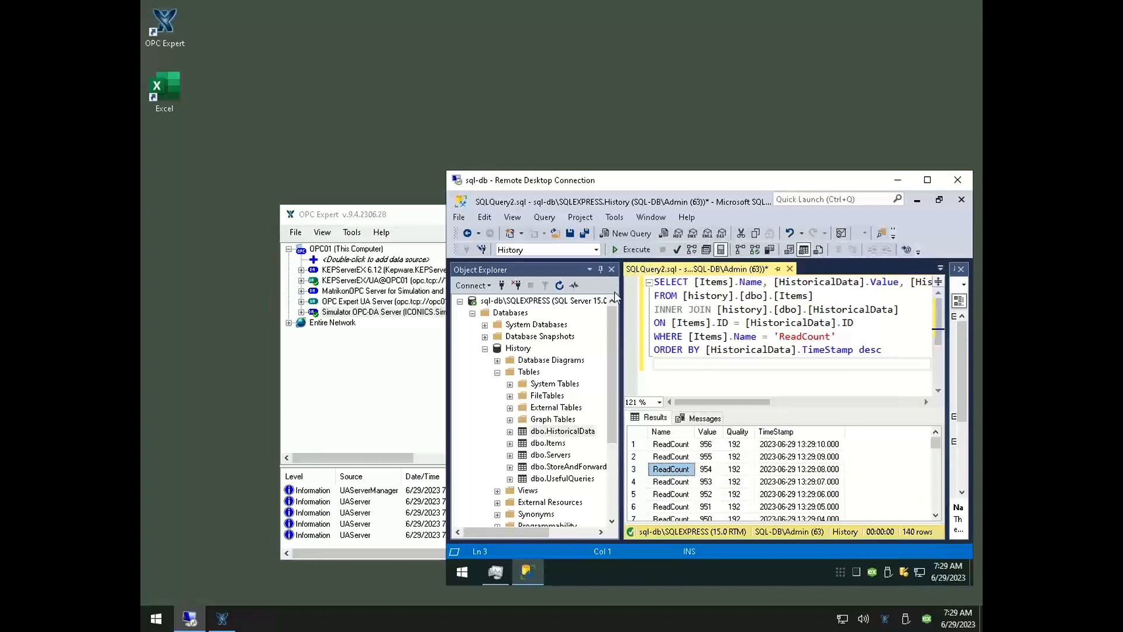
left_click(700, 448)
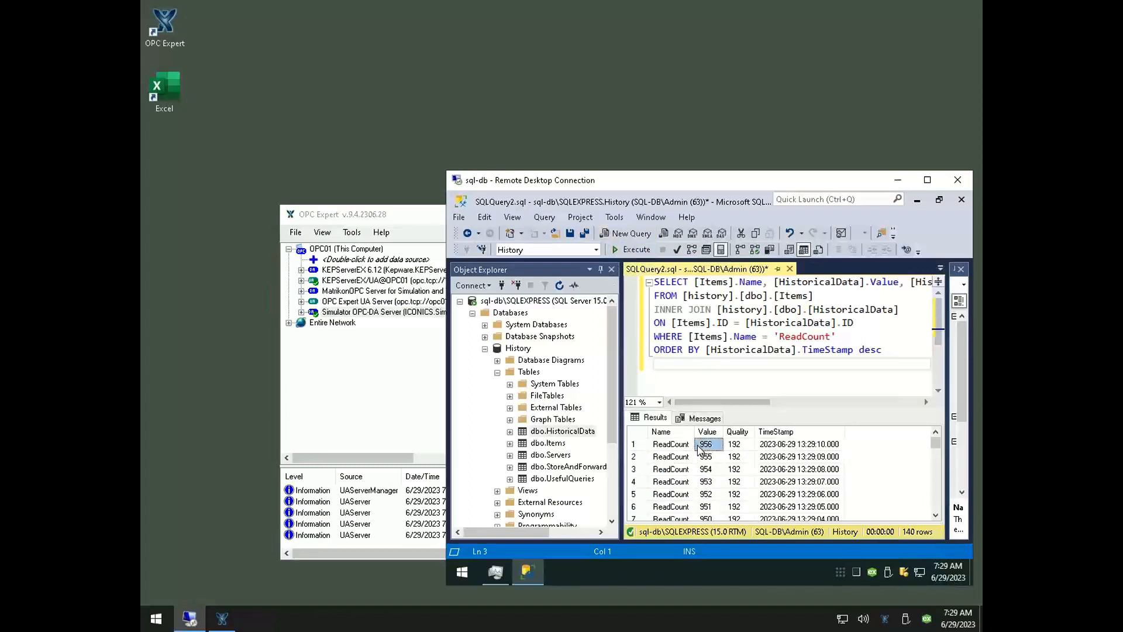
Rerun the ReadCount query several times and check the newest archived values
left_click(630, 252)
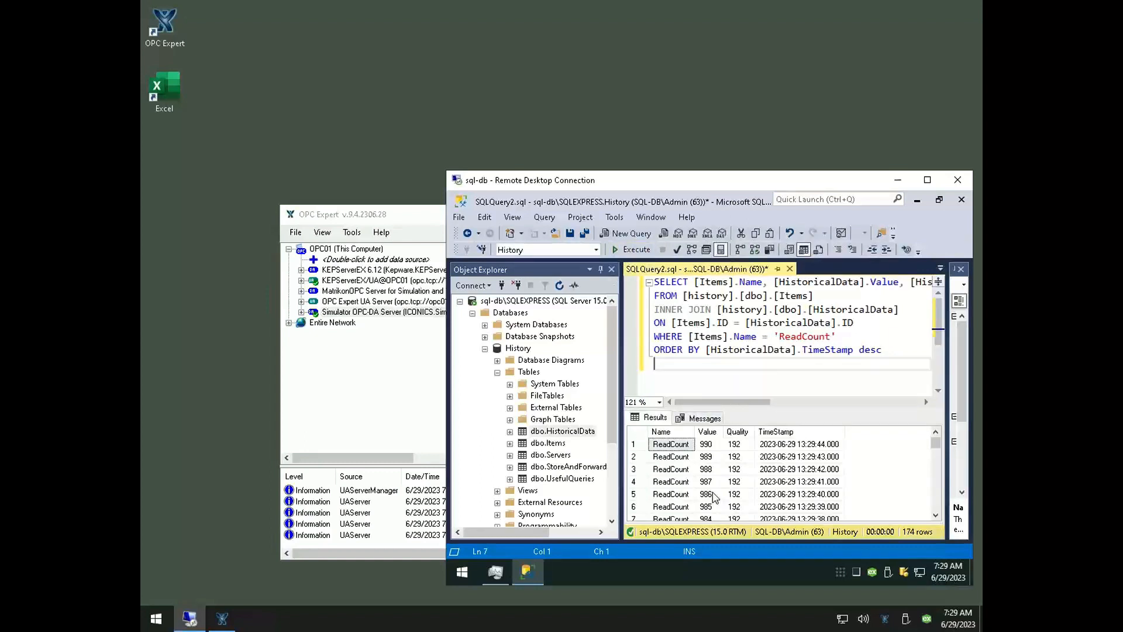
scroll(715, 497, "down", 3)
scroll(714, 497, "up", 3)
left_click(633, 250)
left_click(633, 249)
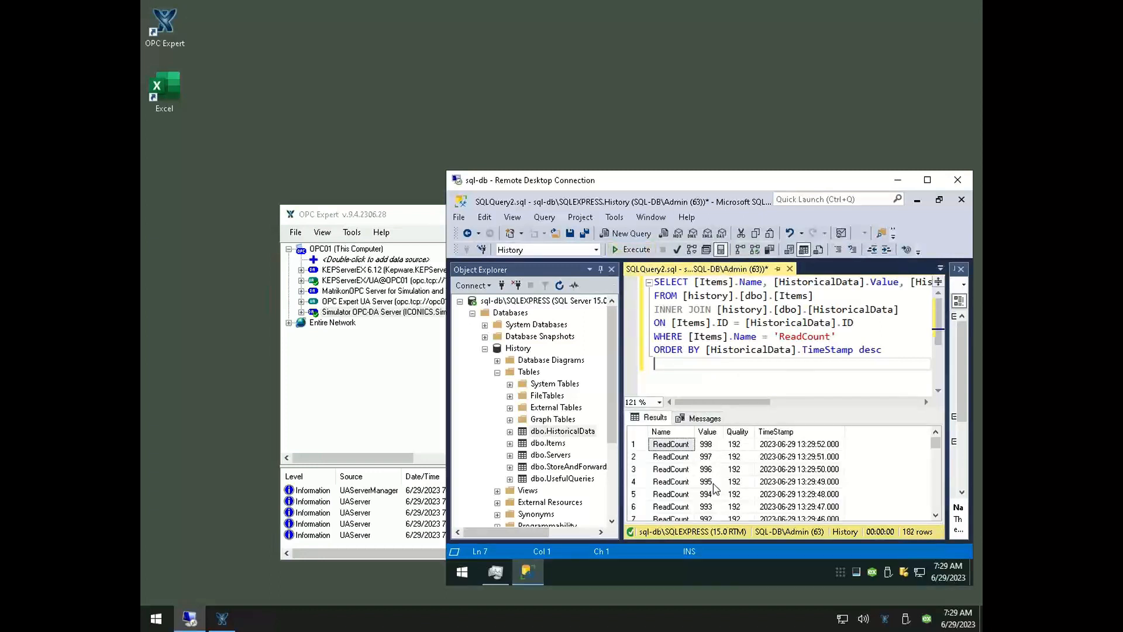
left_click(626, 250)
Restart the remote sql-db computer from within its Remote Desktop session
left_click(152, 623)
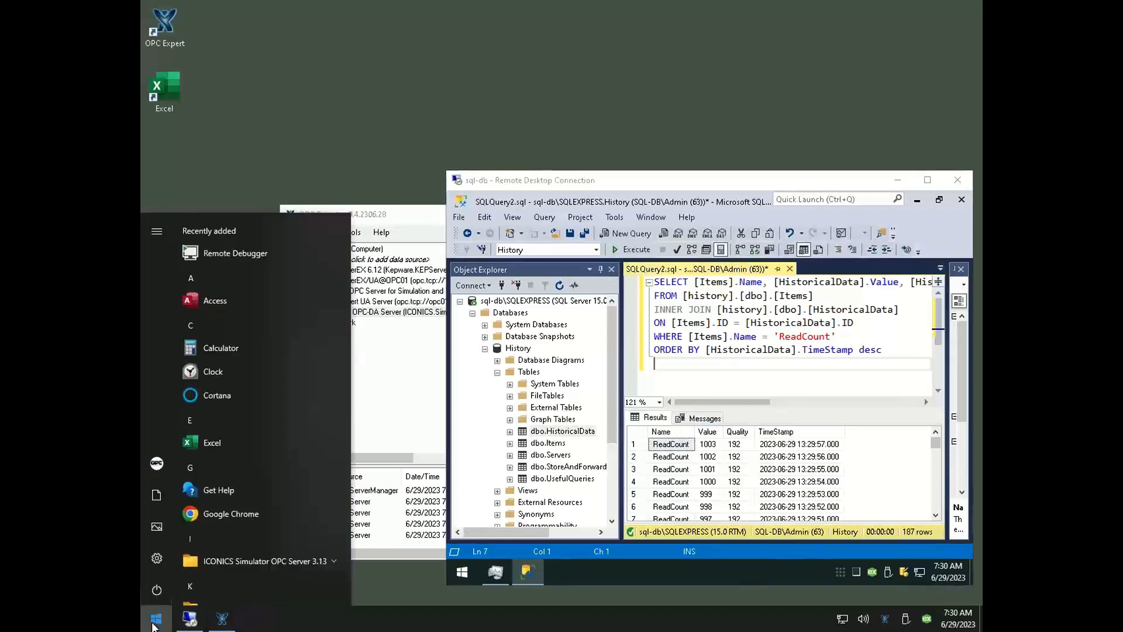
left_click(462, 577)
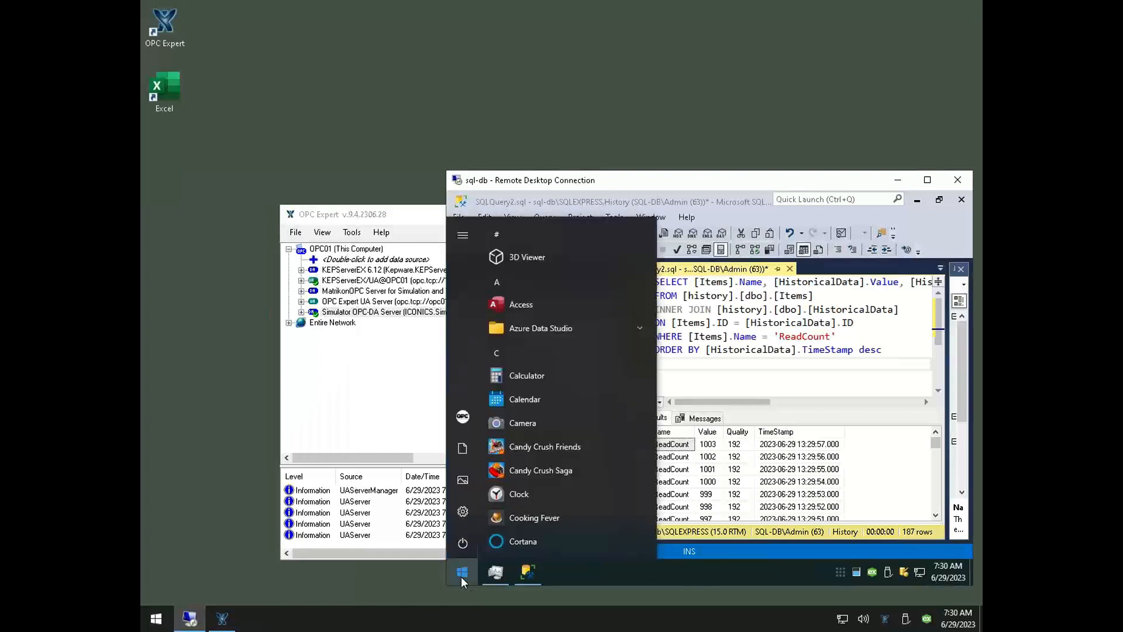
left_click(462, 549)
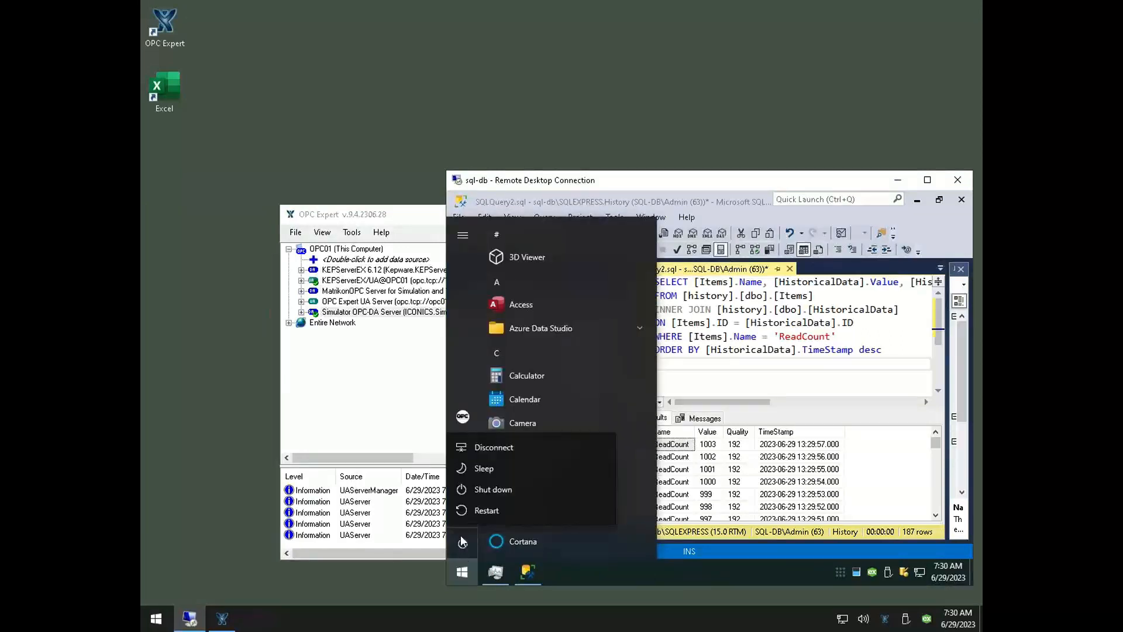
left_click(481, 515)
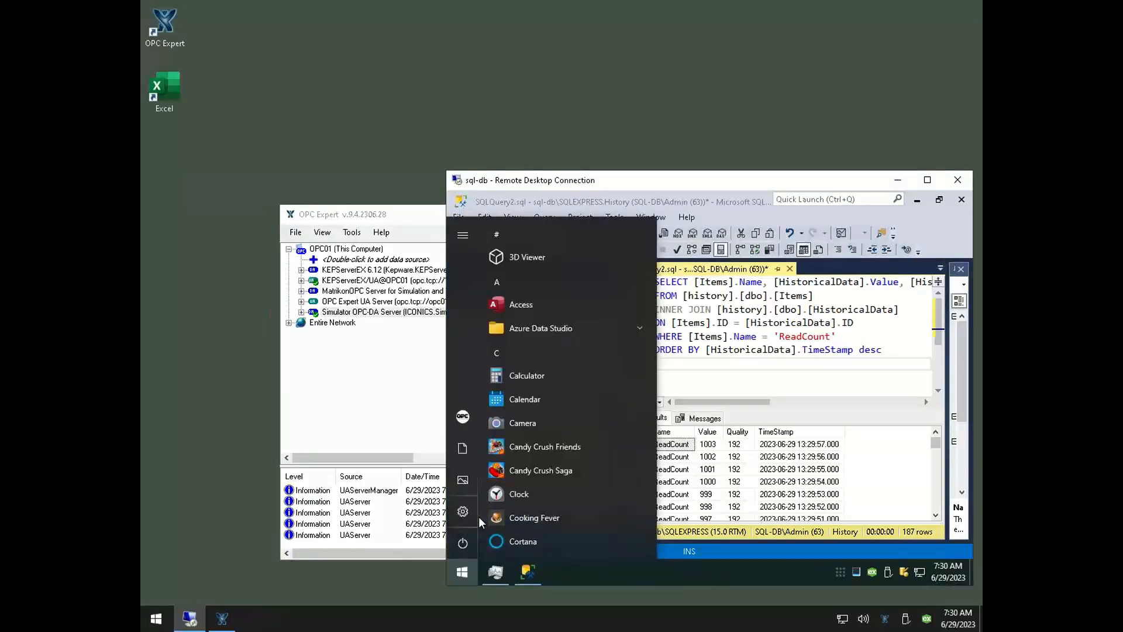
Open a Command Prompt as administrator on the local computer and run "ping sql-db -4 -t"
left_click(155, 617)
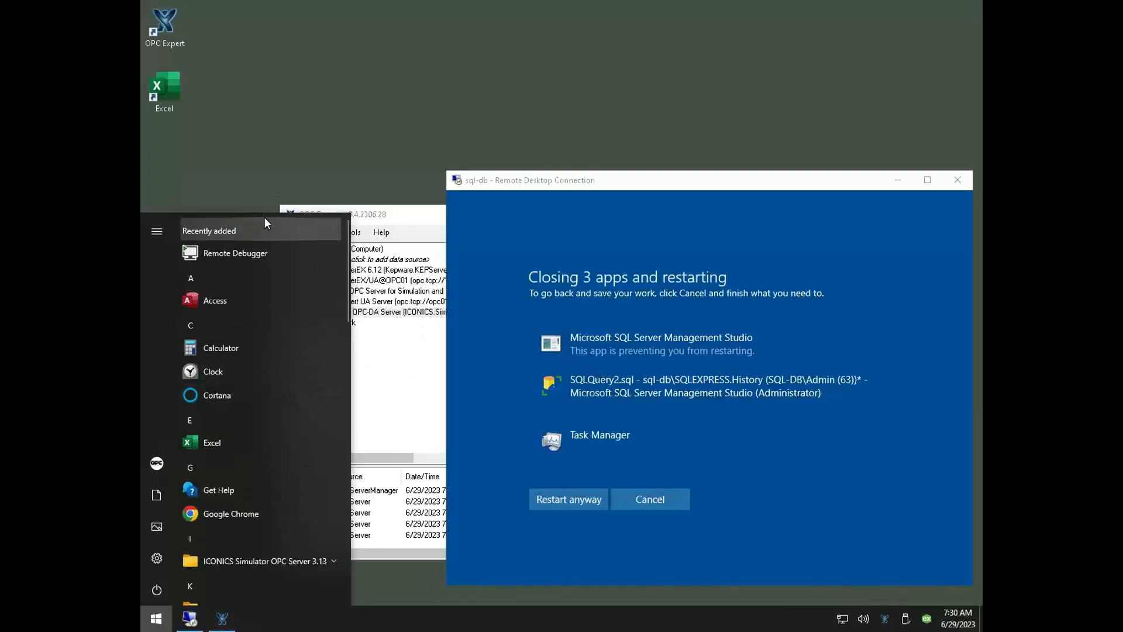
type("cmd")
key("ctrl+shift+Return")
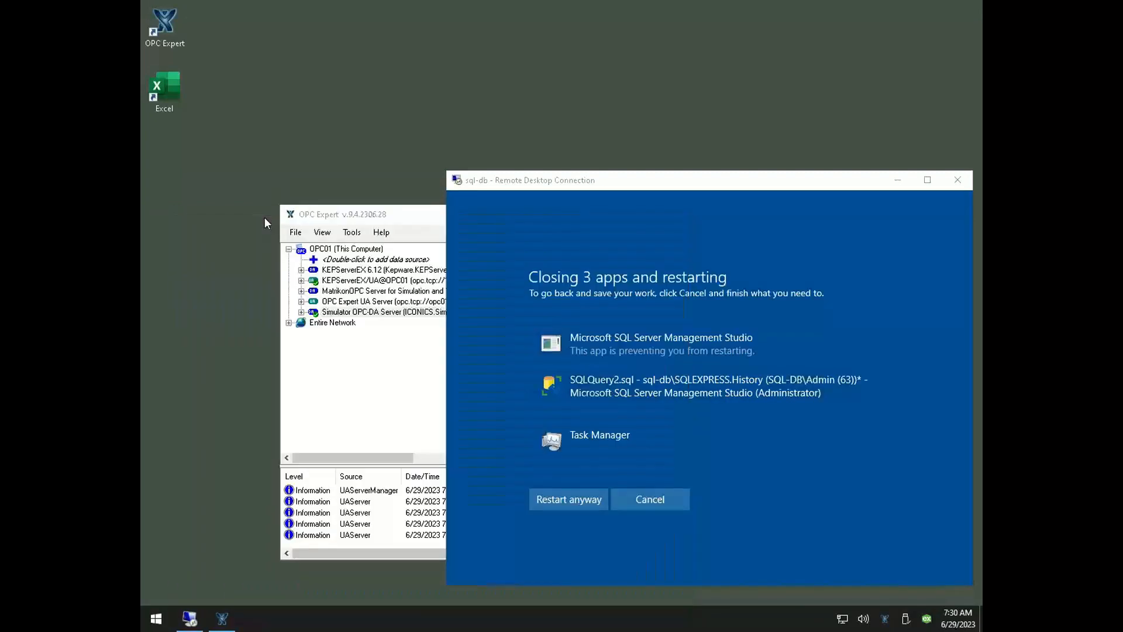
type("ping sql")
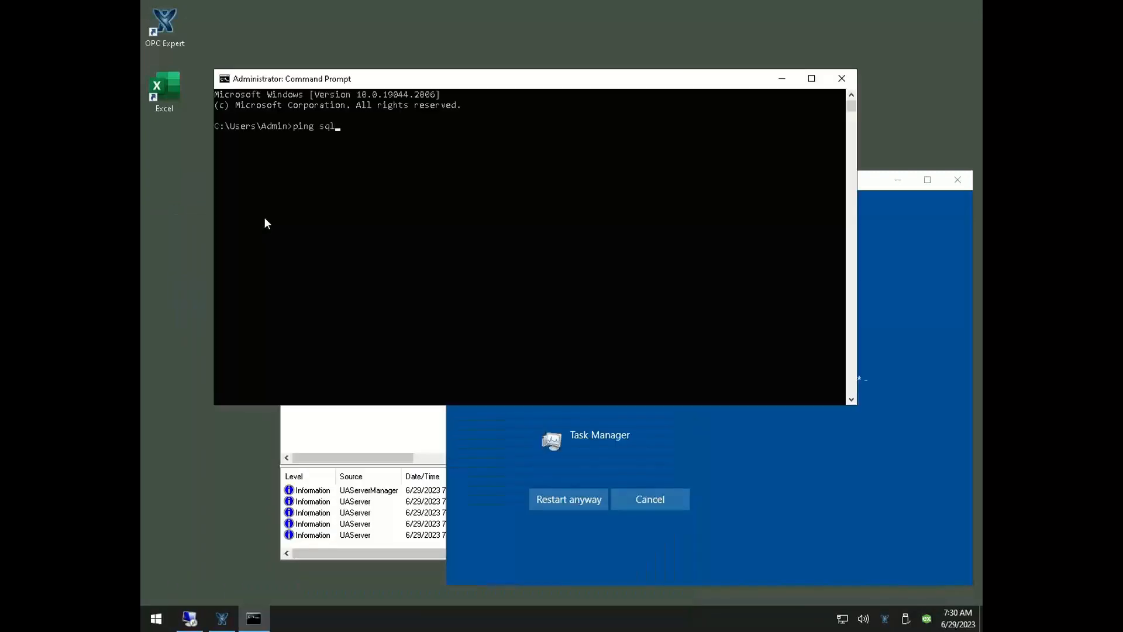
type("-db -4 -t")
key("Return")
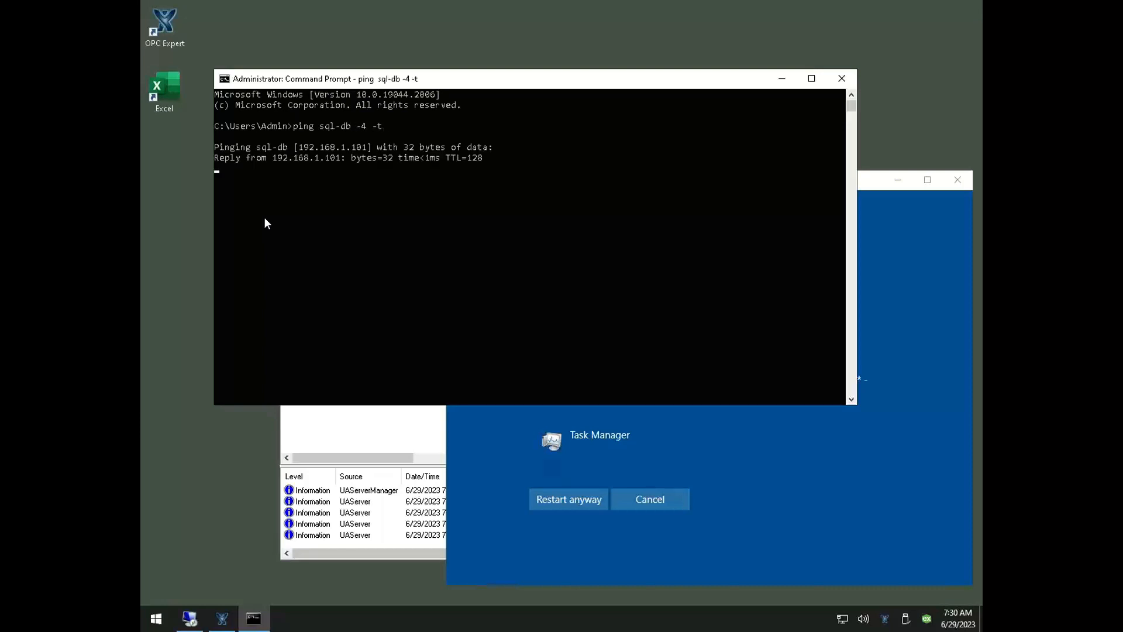
Force the sql-db restart despite its open apps, and shrink the Command Prompt window and place it above the OPC Expert window
left_click(591, 505)
left_click(352, 344)
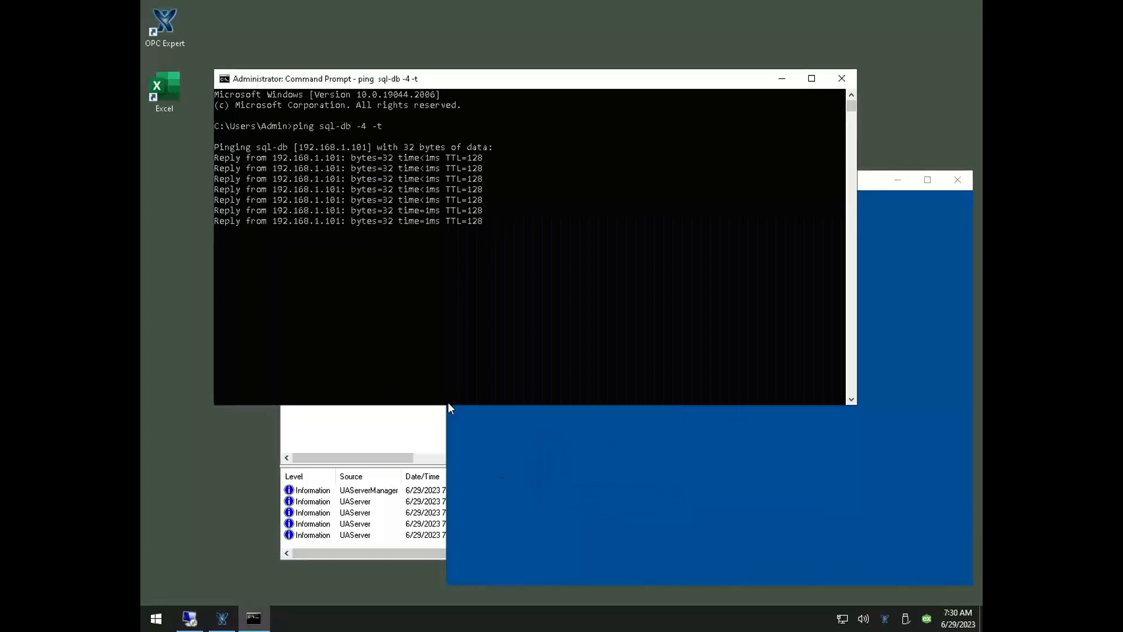
left_click_drag(374, 408, 372, 221)
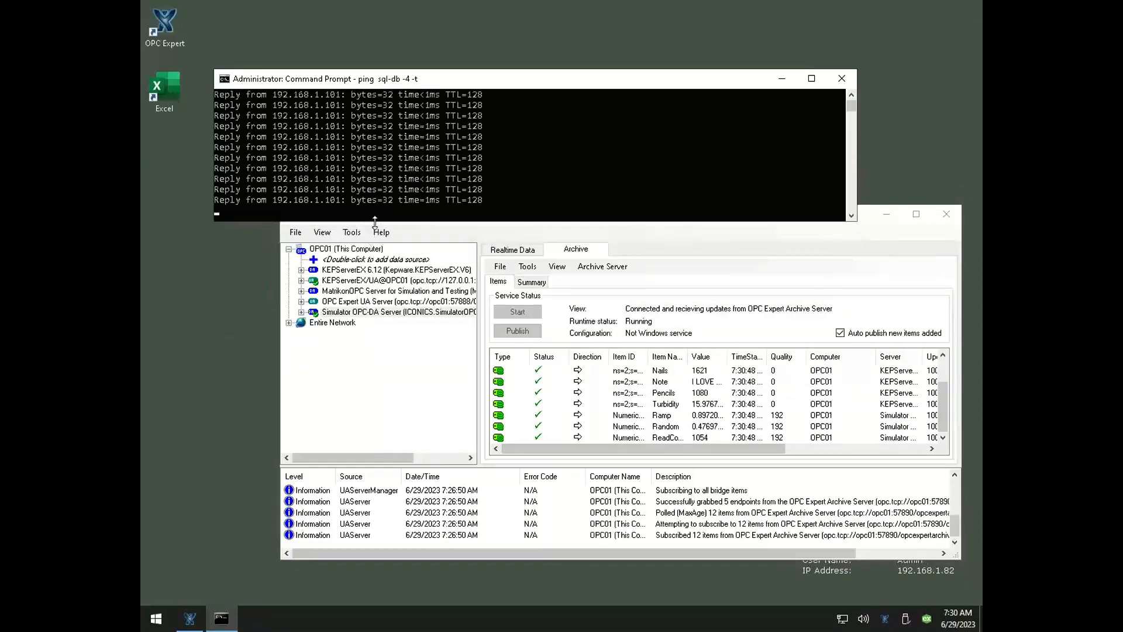
left_click_drag(497, 85, 593, 38)
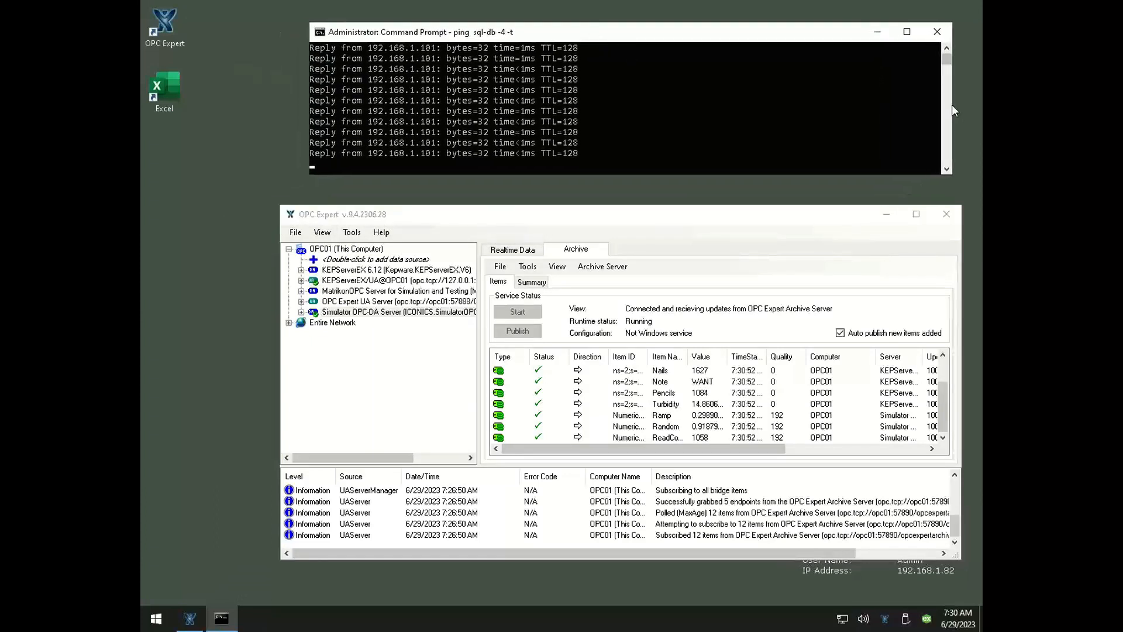
left_click_drag(952, 102, 763, 101)
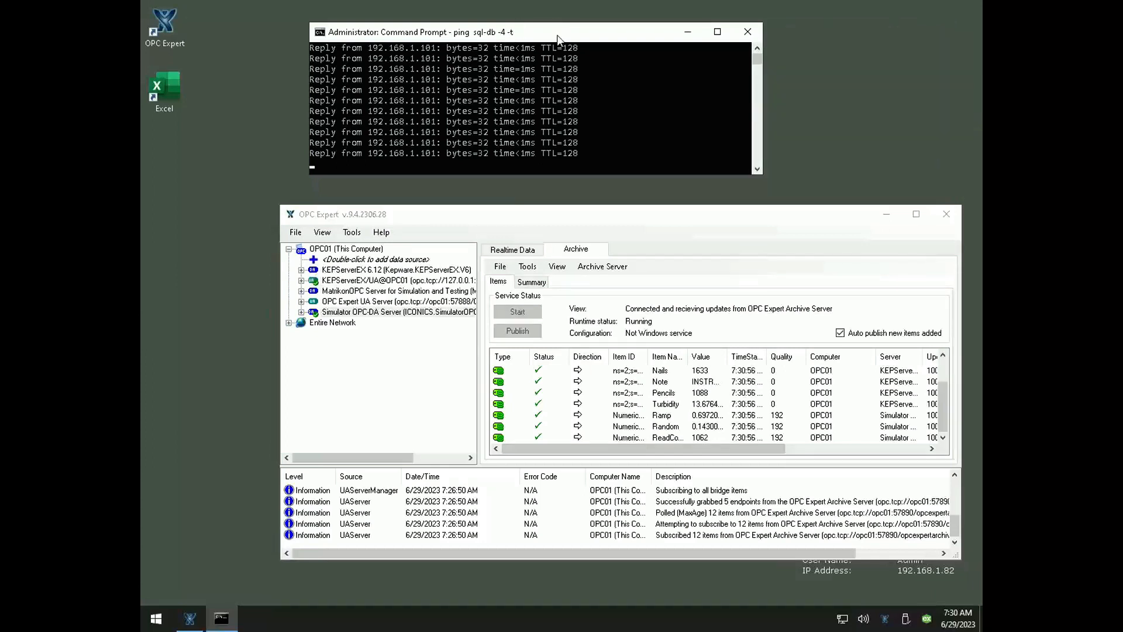
left_click_drag(558, 39, 663, 28)
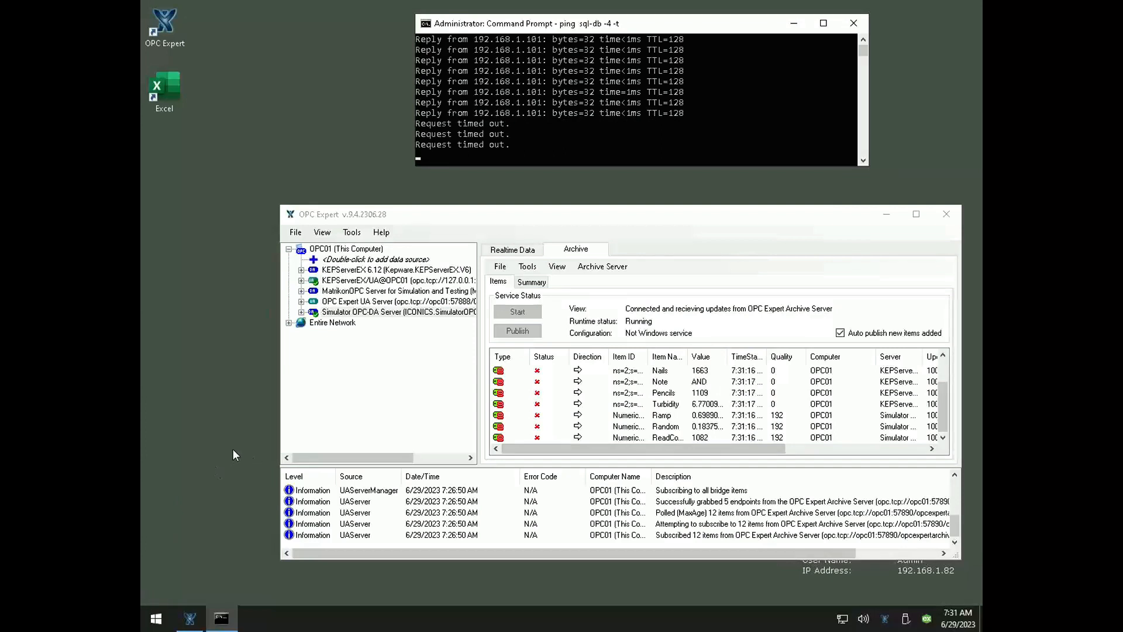
Try to reconnect to the remote computer with "mstsc /v:sql-db /h:600 /w:800", forcing the blocked session to log off
key("super+r")
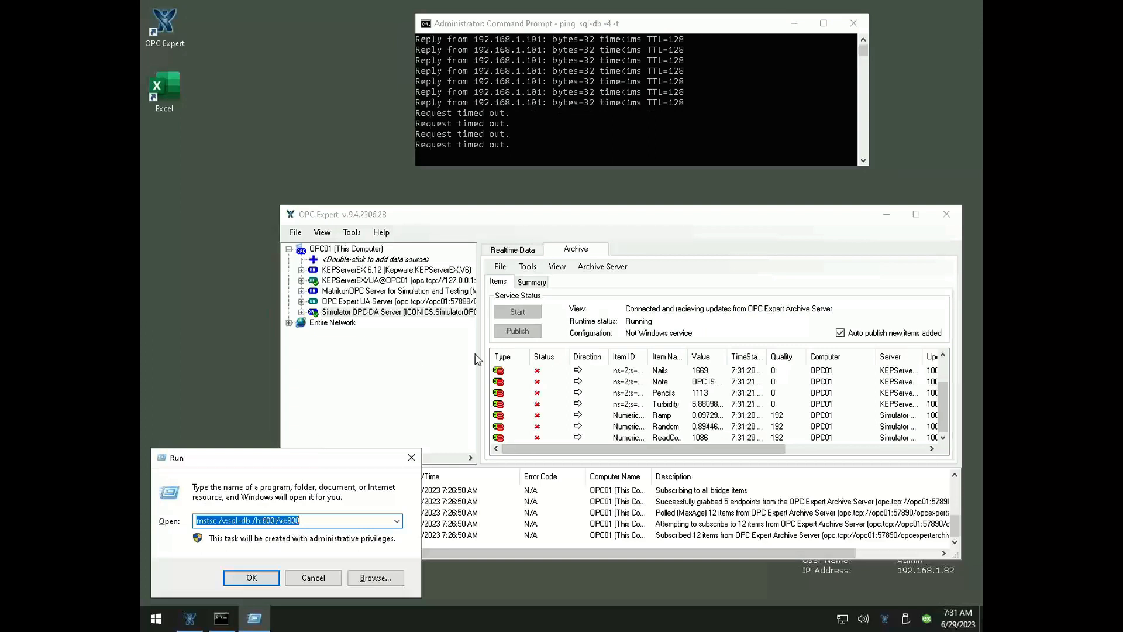
left_click_drag(340, 453, 666, 335)
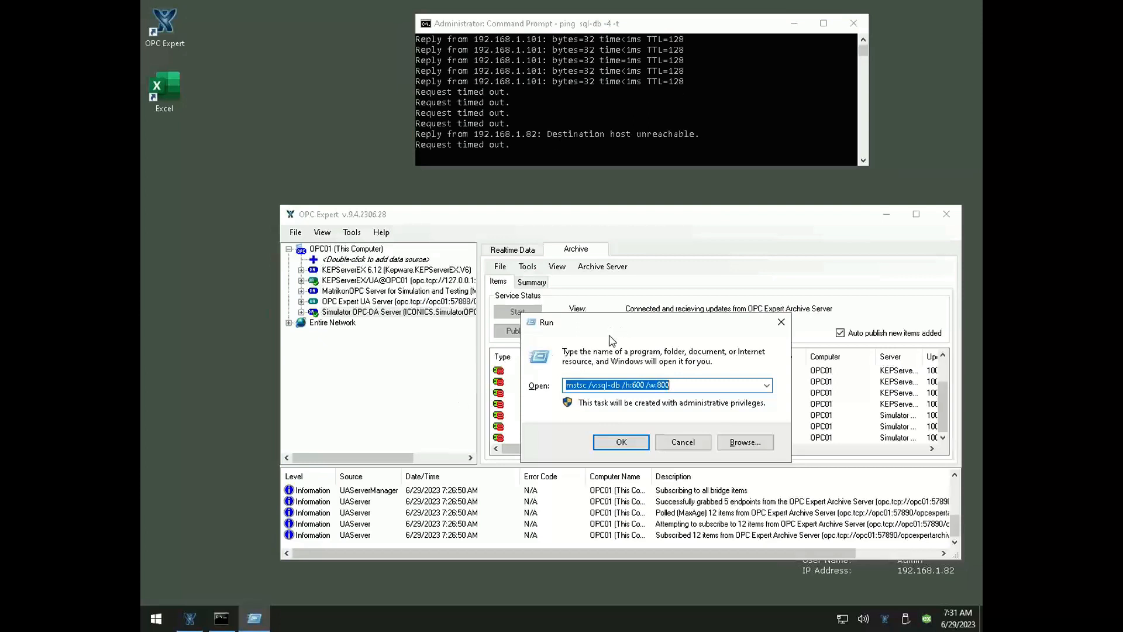
left_click_drag(609, 327, 608, 379)
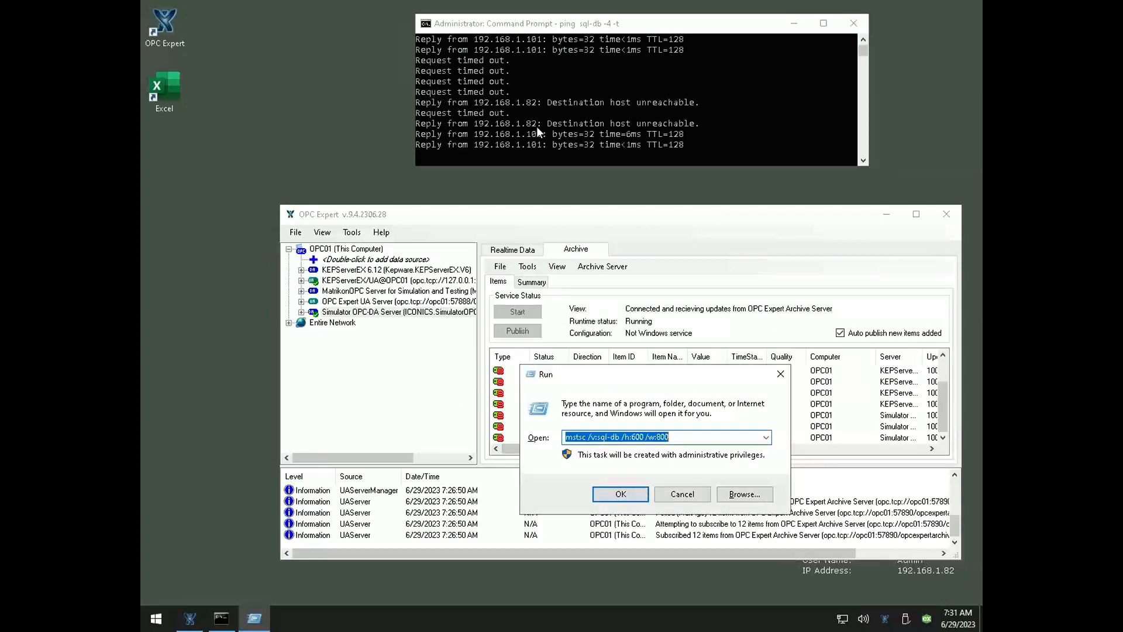
left_click(610, 501)
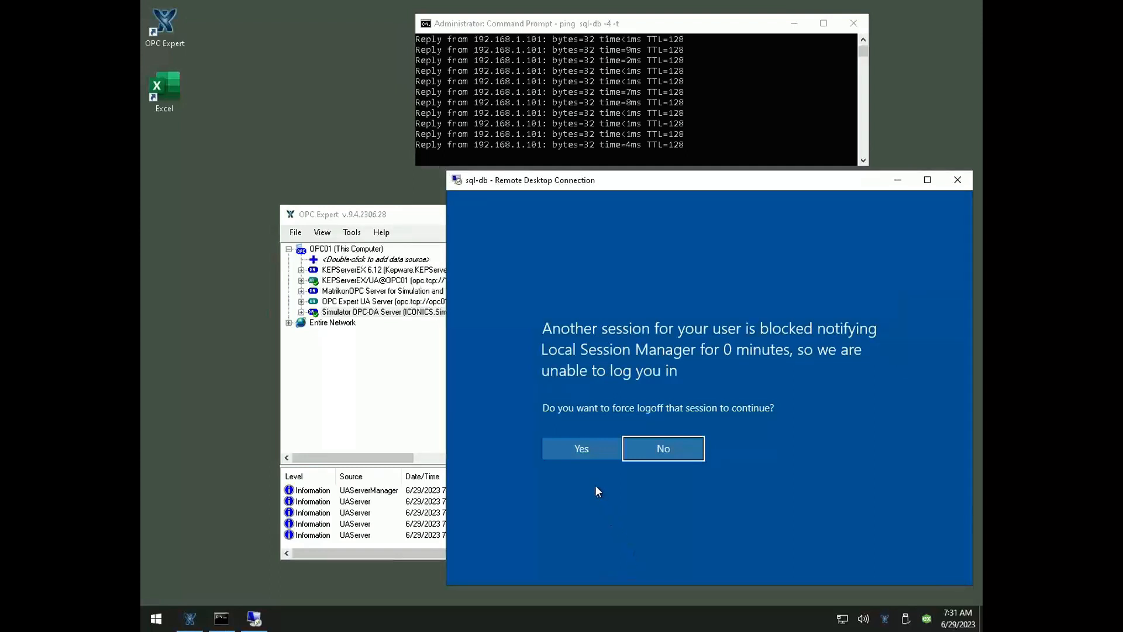
left_click(588, 448)
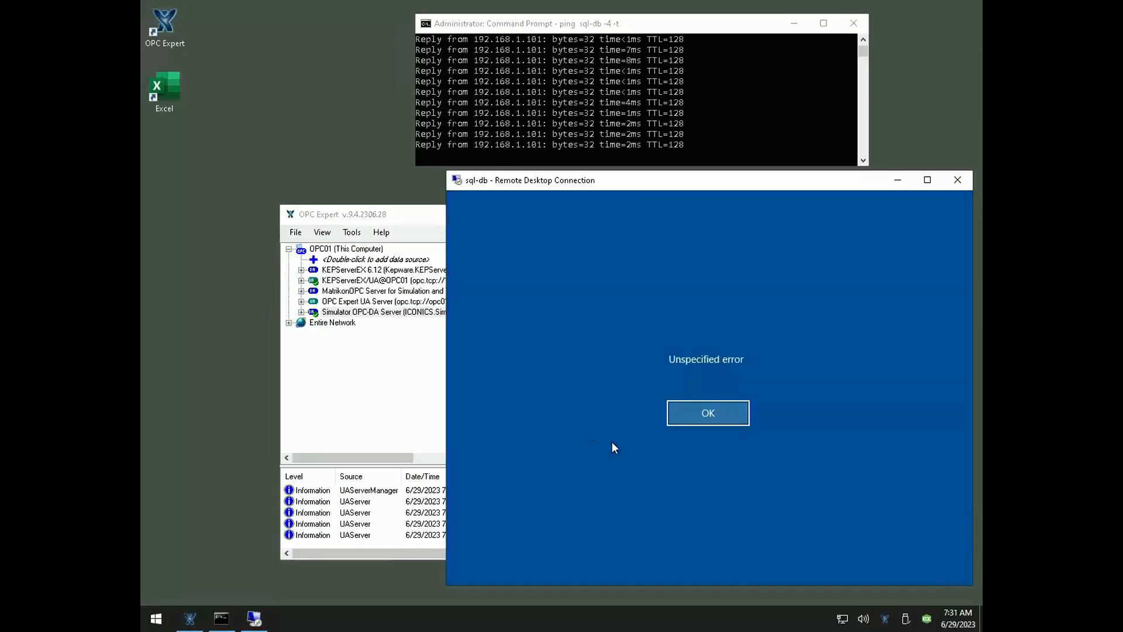
left_click(693, 418)
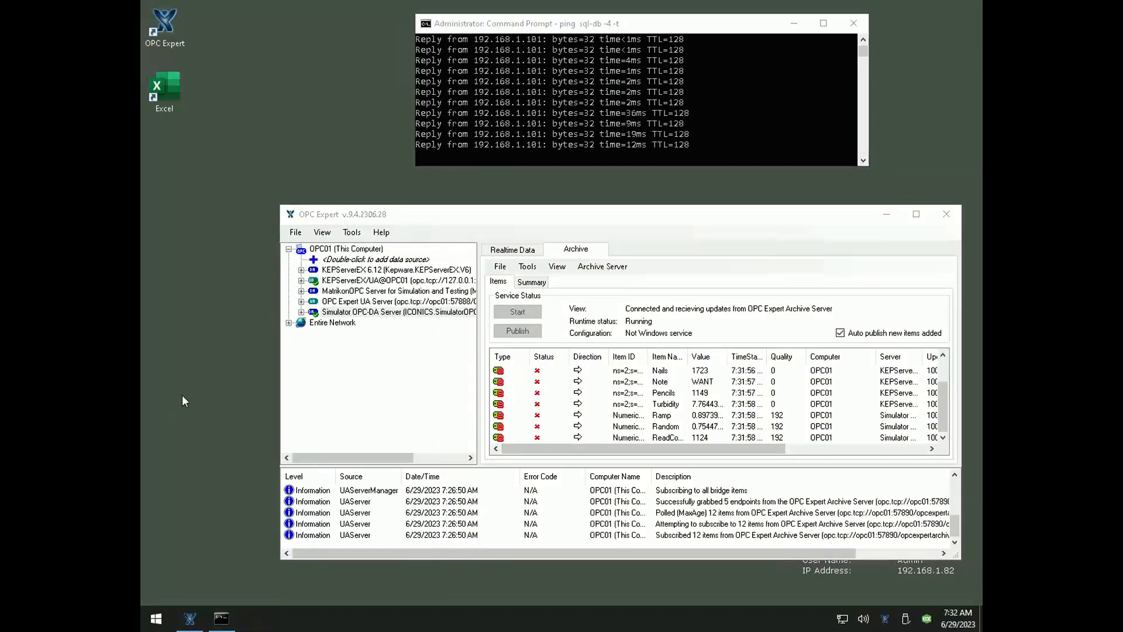
Reconnect to the remote computer with "mstsc /v:sql-db /h:600 /w:800" and start Microsoft SQL Server Management Studio there
key("super+r")
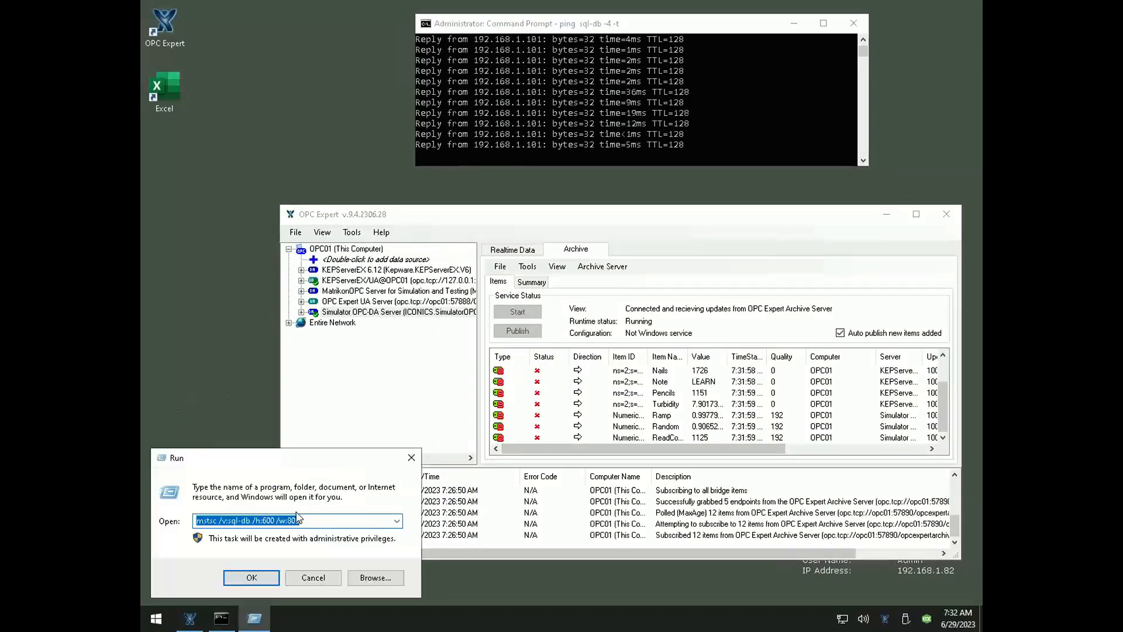
left_click(258, 583)
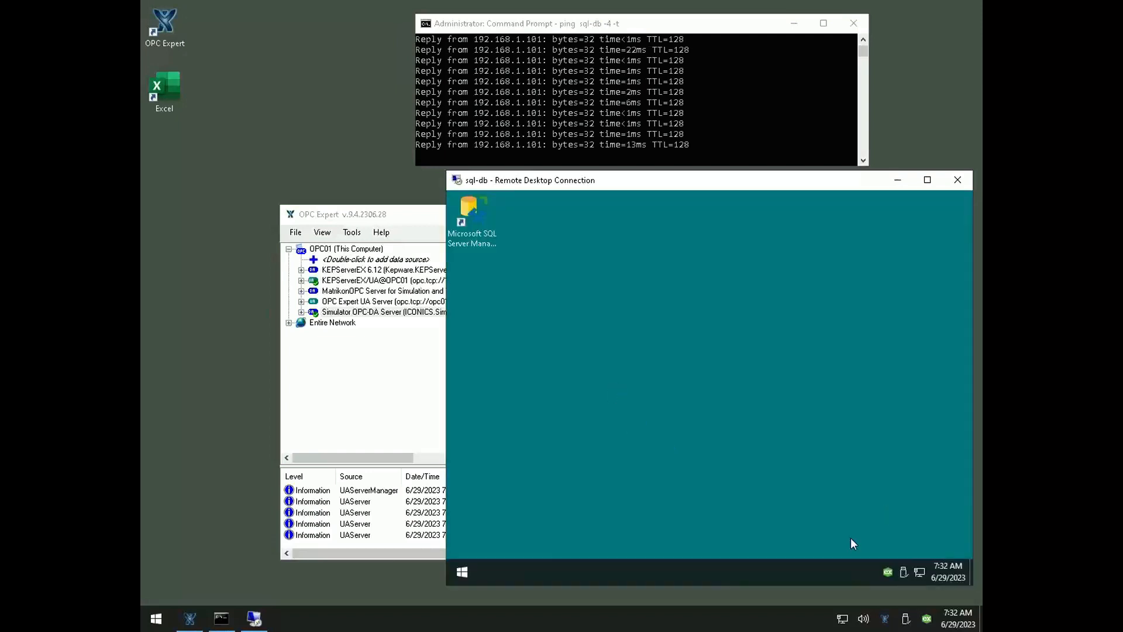
left_click(462, 229)
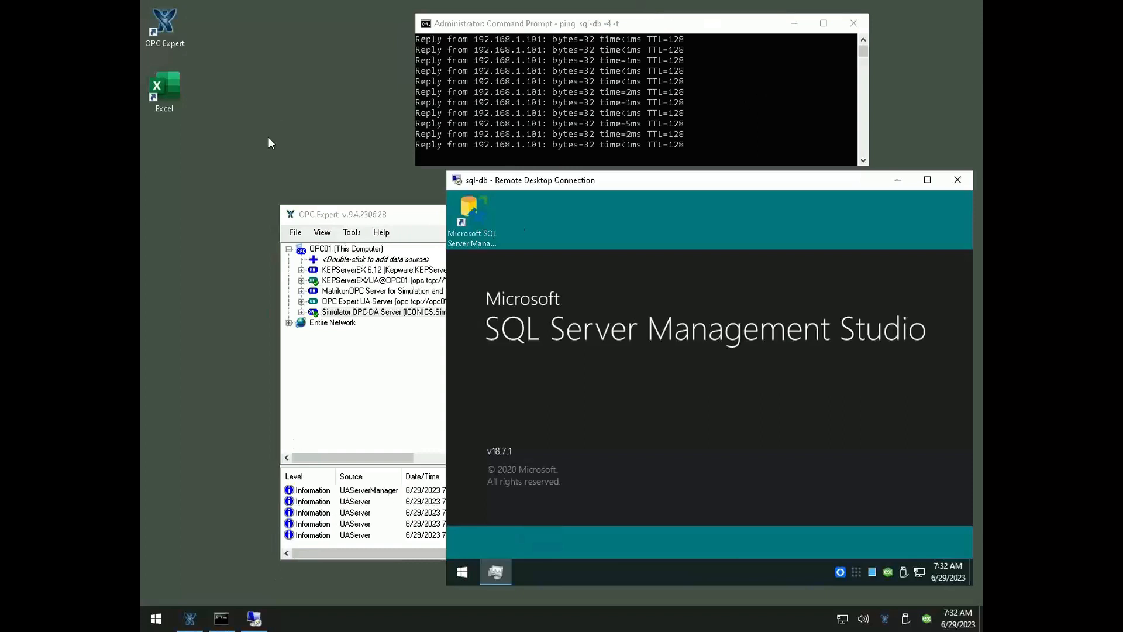
Switch to PowerPoint to view the archiving demonstration slide, and return to the remote session
left_click(536, 36)
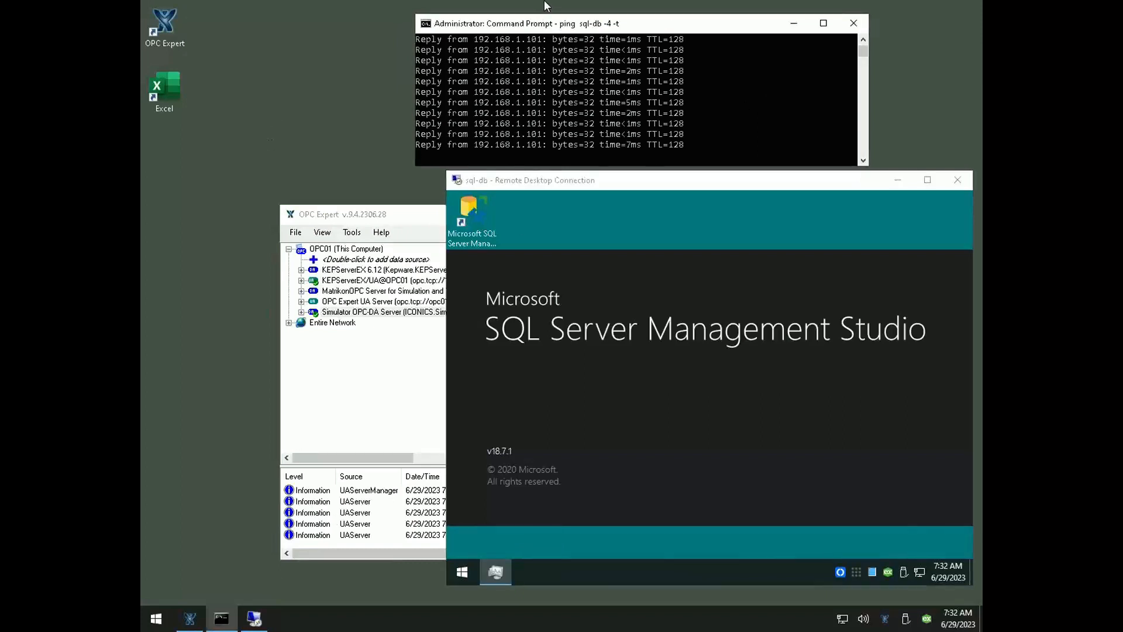
mouse_move(545, 2)
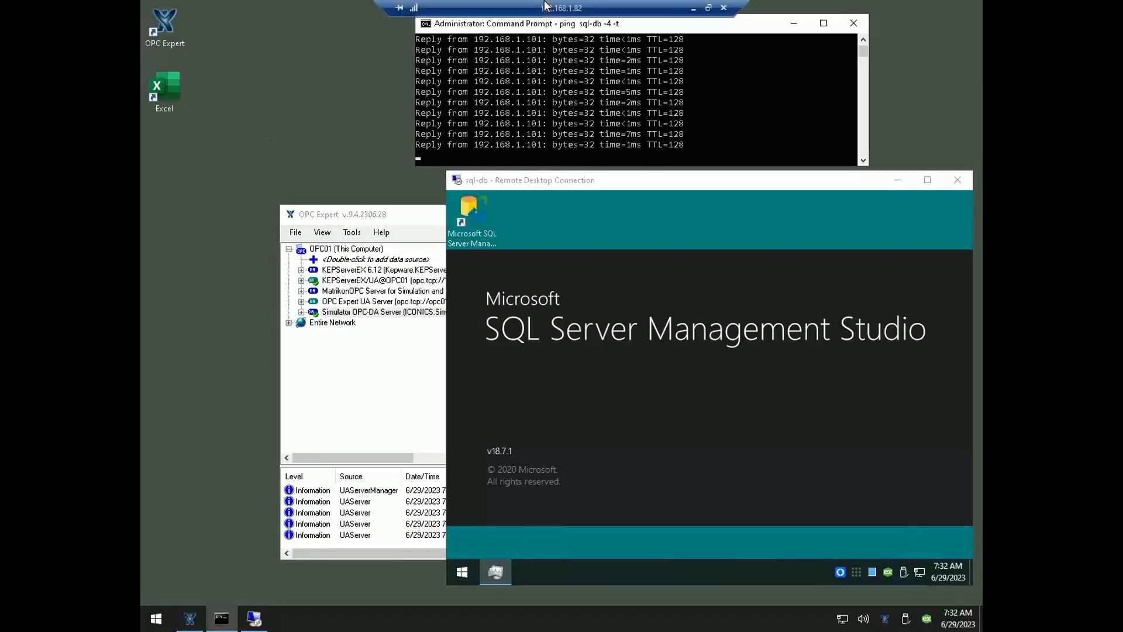
left_click(693, 8)
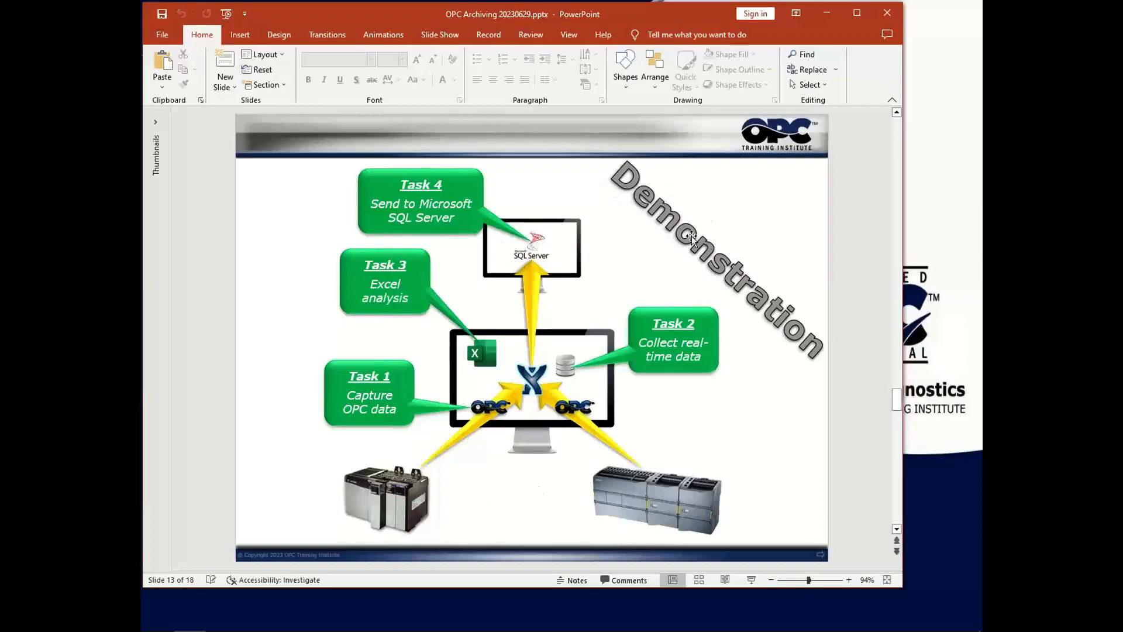
key("alt+Tab")
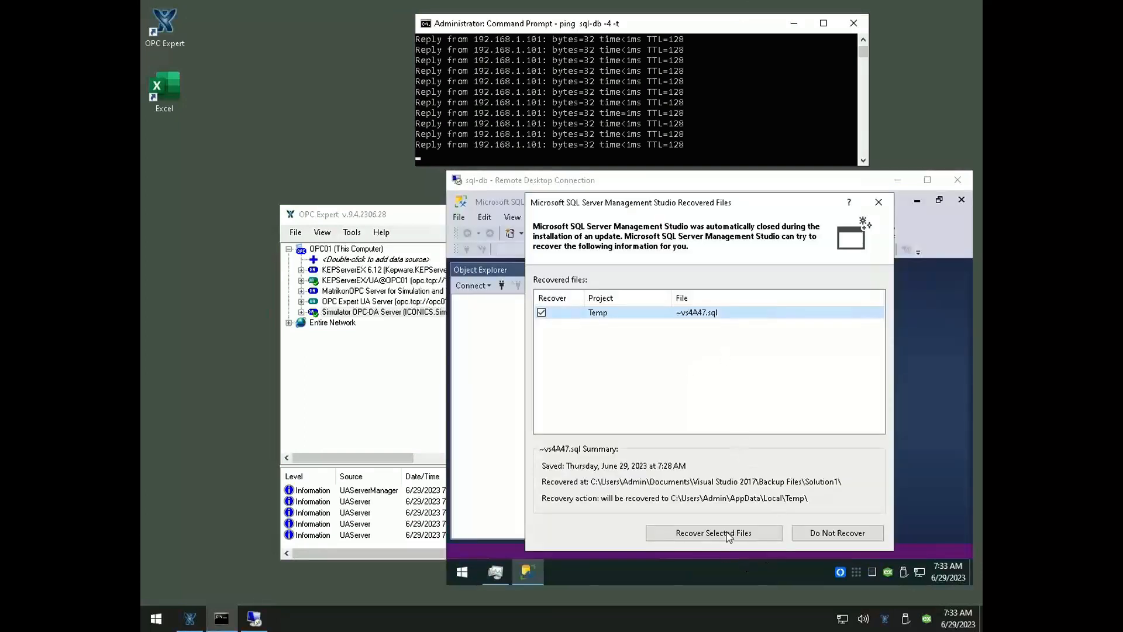
Decline recovery of the query file, connect to sql-db\SQLEXPRESS with Windows Authentication, and expand its Databases folder
left_click(851, 531)
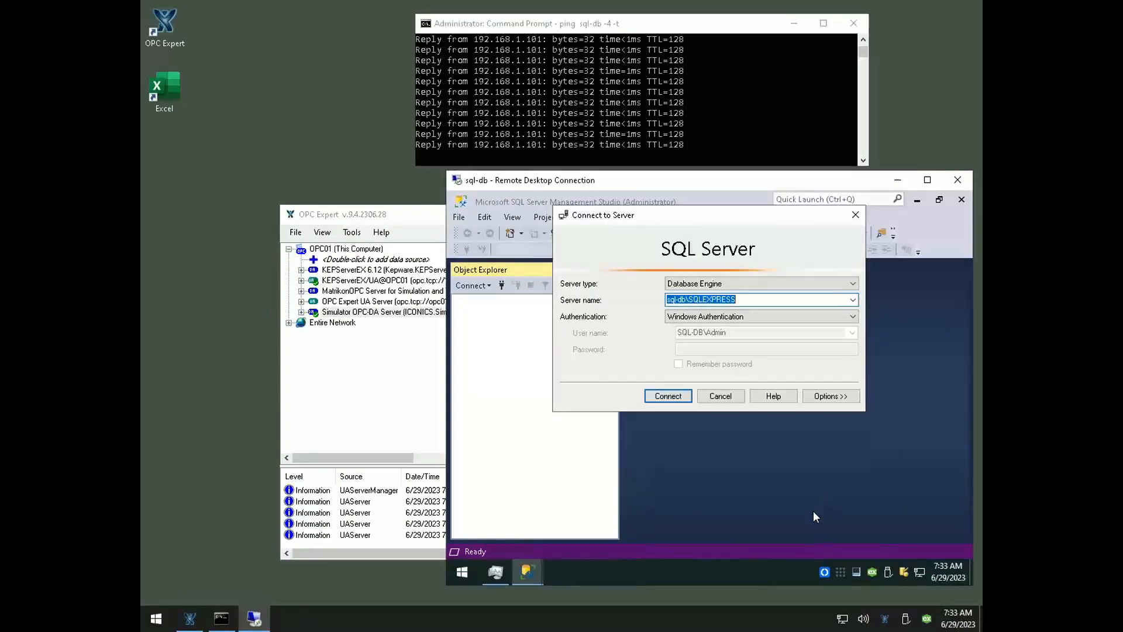
left_click(666, 402)
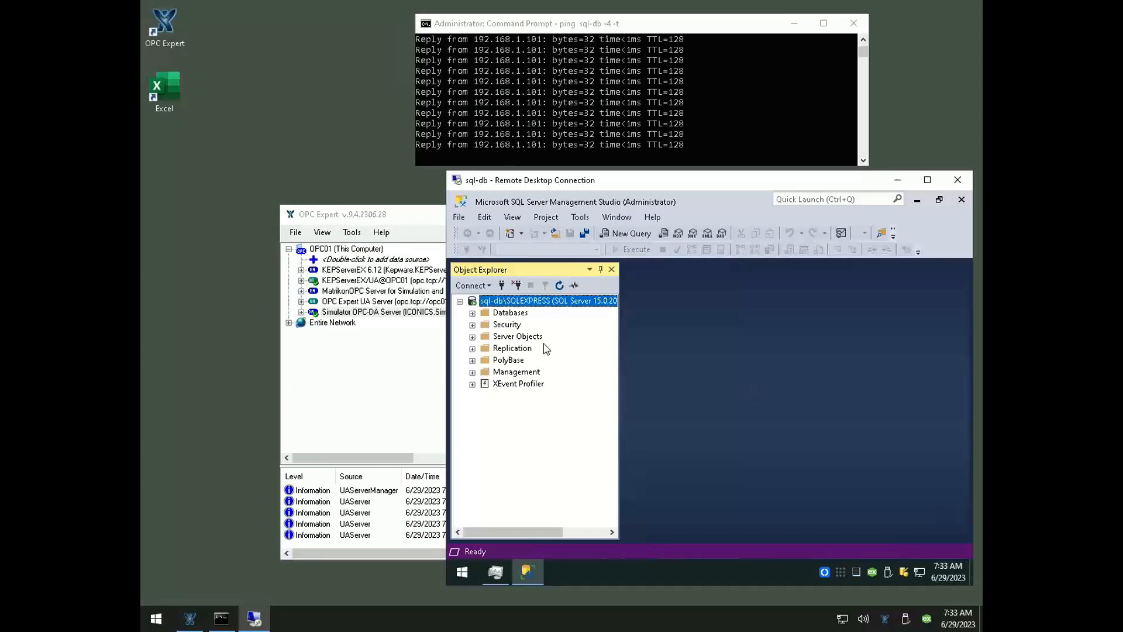
left_click(473, 314)
Create a new query, paste the copied SELECT statement for the 'ReadCount' item sorted by descending TimeStamp, and execute it
left_click(632, 237)
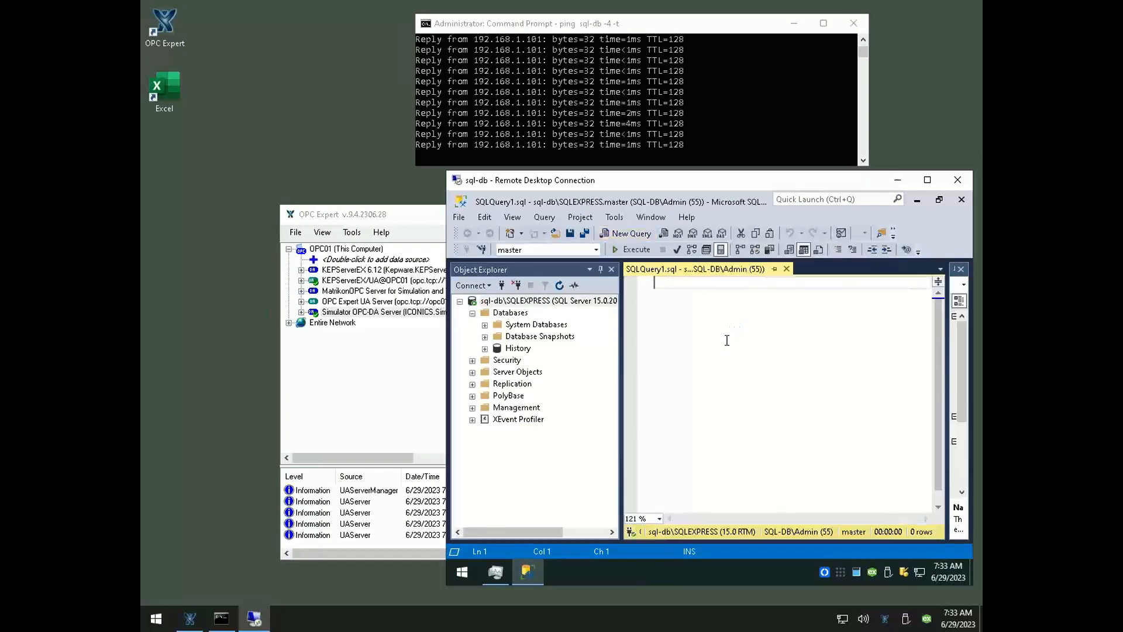
right_click(725, 340)
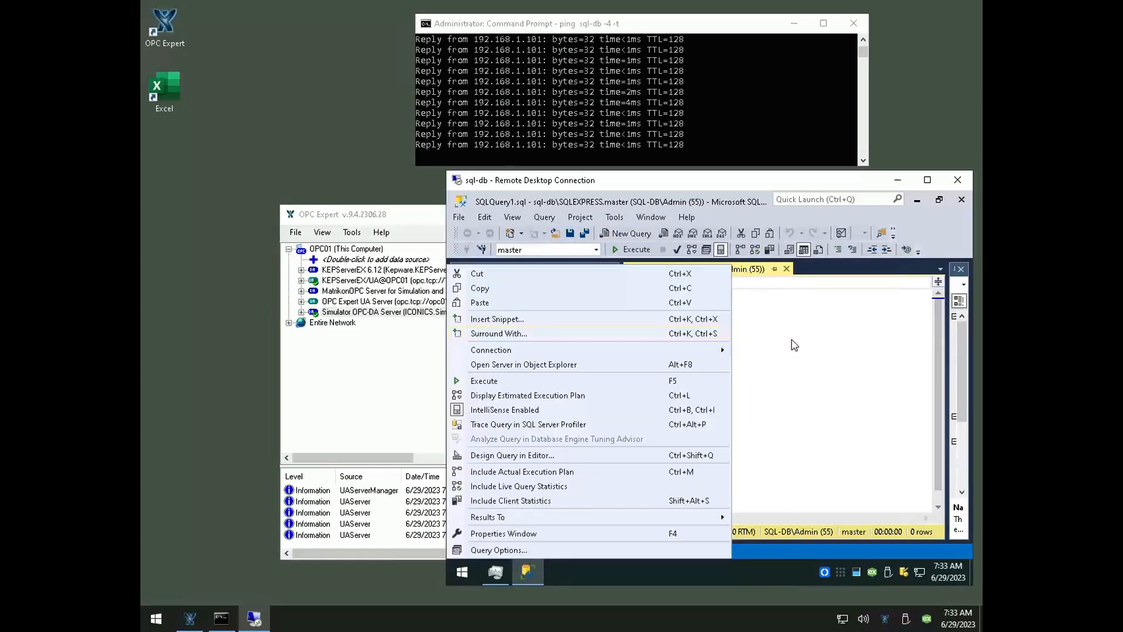
left_click(506, 305)
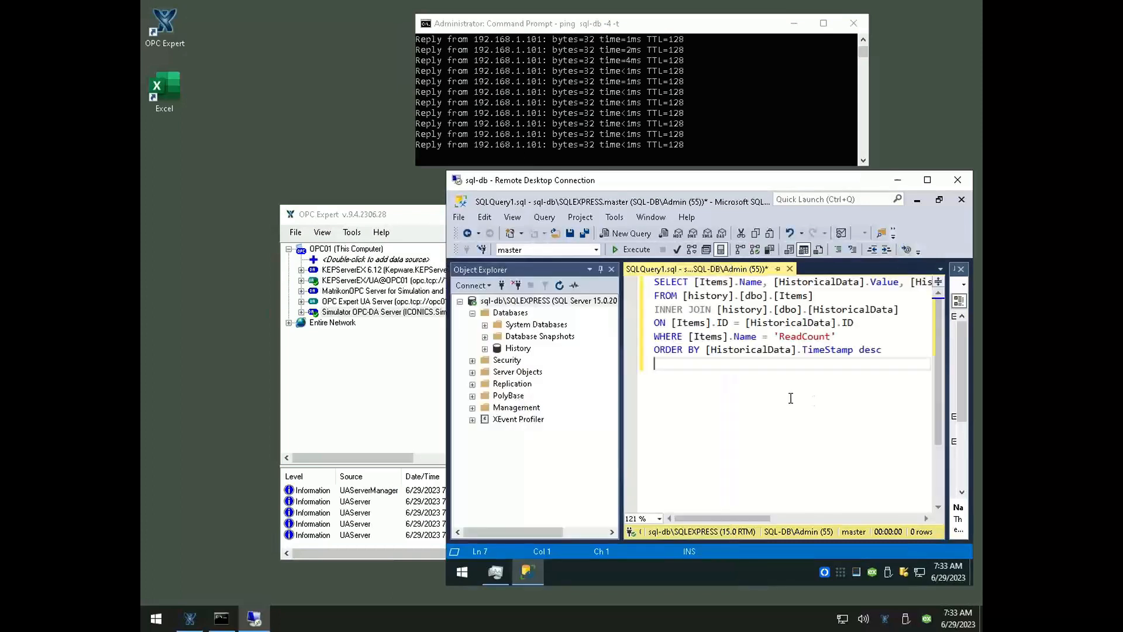
left_click(632, 249)
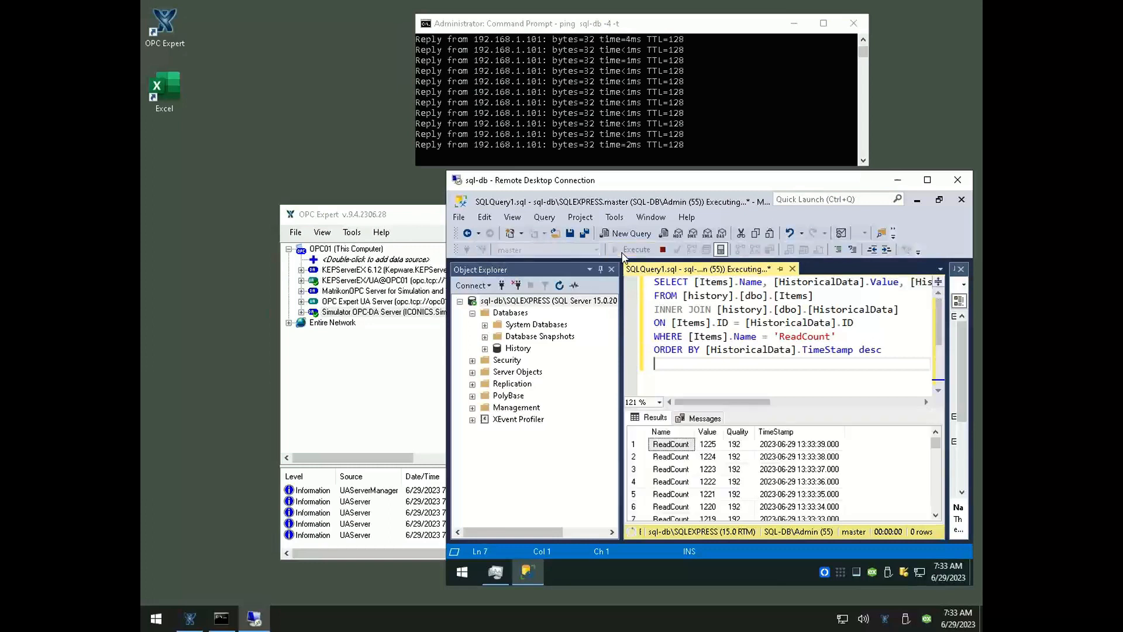
Examine the ReadCount values and timestamps in the query results for gaps around the restart, and return to the newest rows
left_click(706, 459)
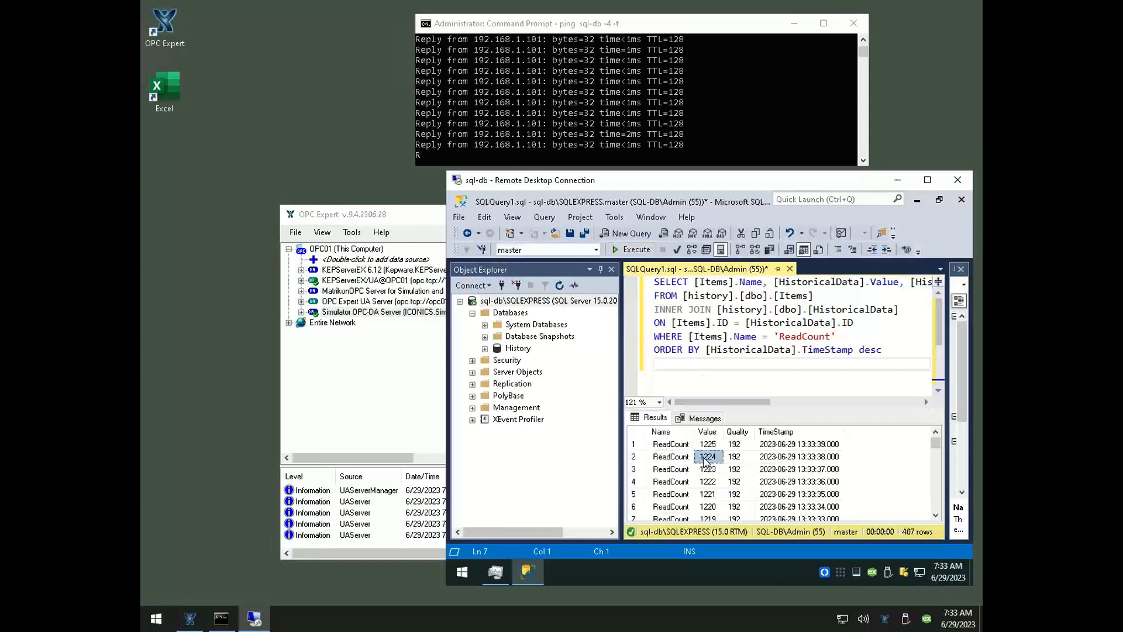
scroll(708, 480, "down", 1)
scroll(709, 497, "down", 3)
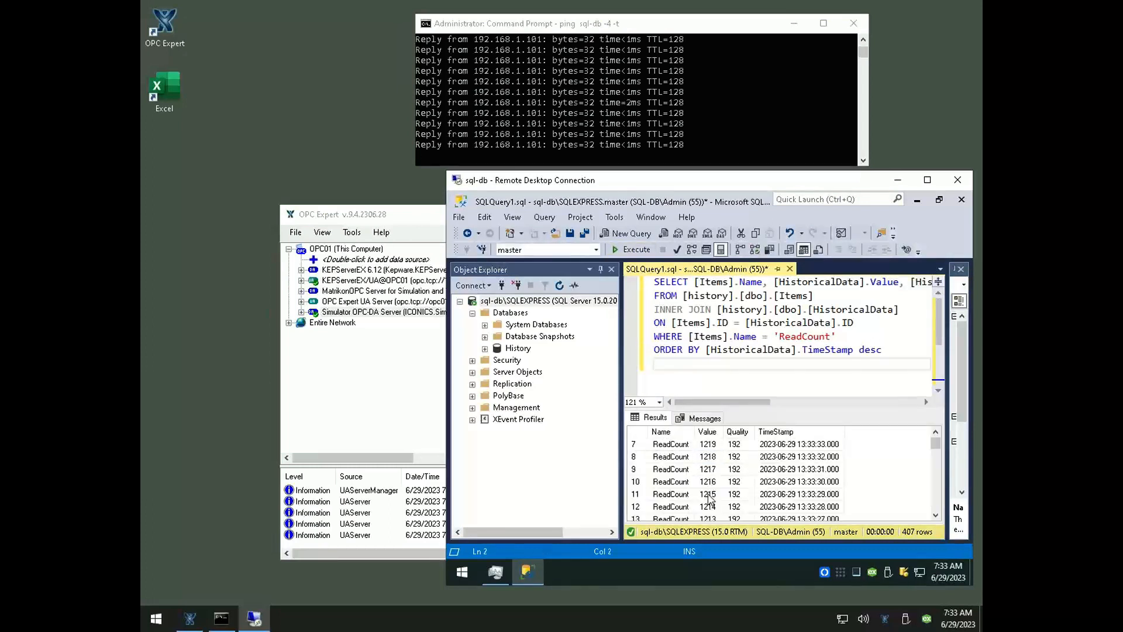
scroll(709, 497, "down", 15)
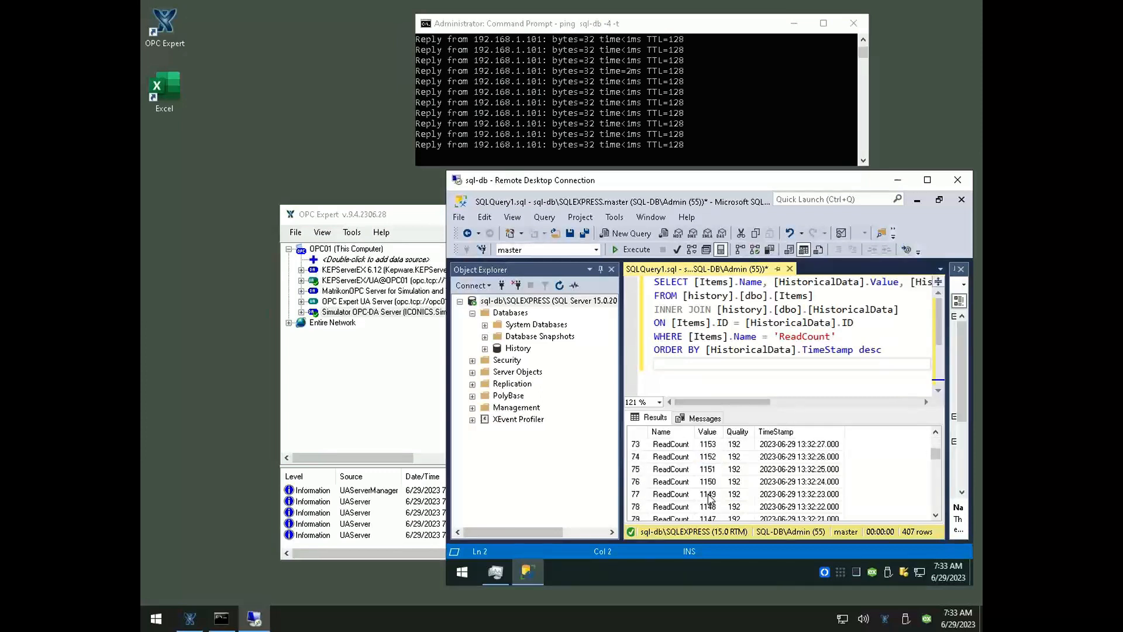
scroll(710, 498, "down", 20)
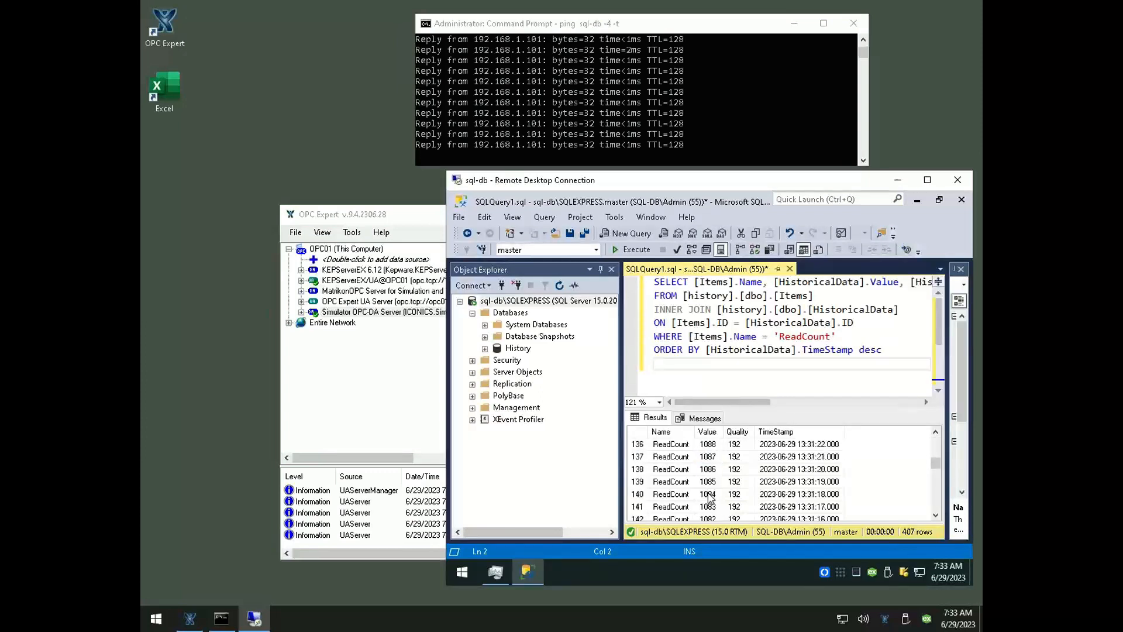
scroll(710, 497, "down", 13)
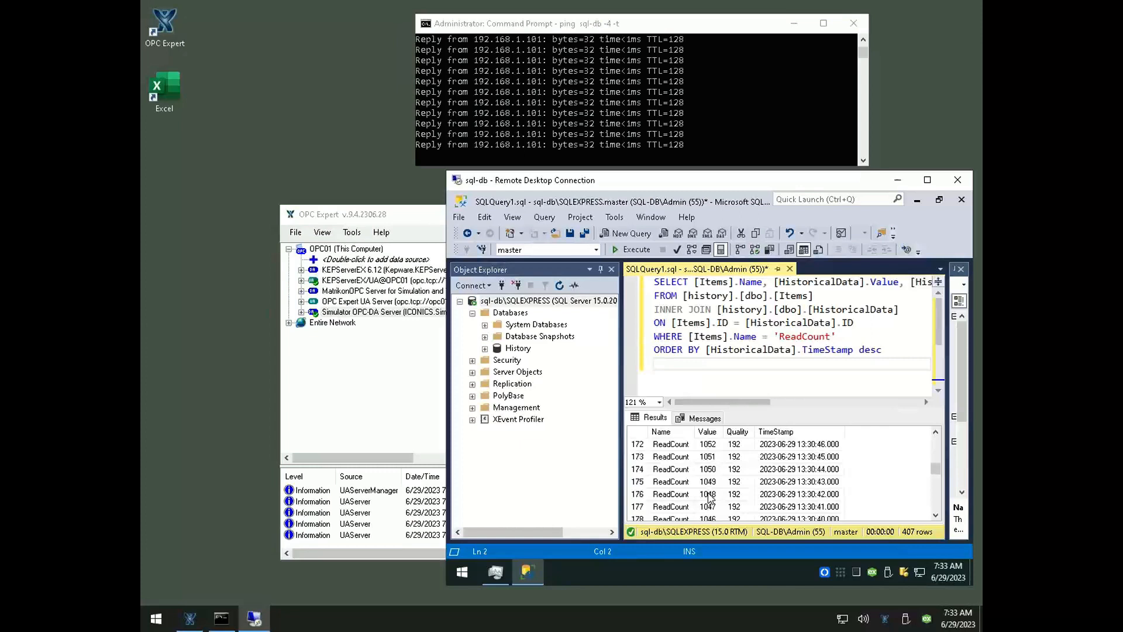
scroll(709, 498, "down", 10)
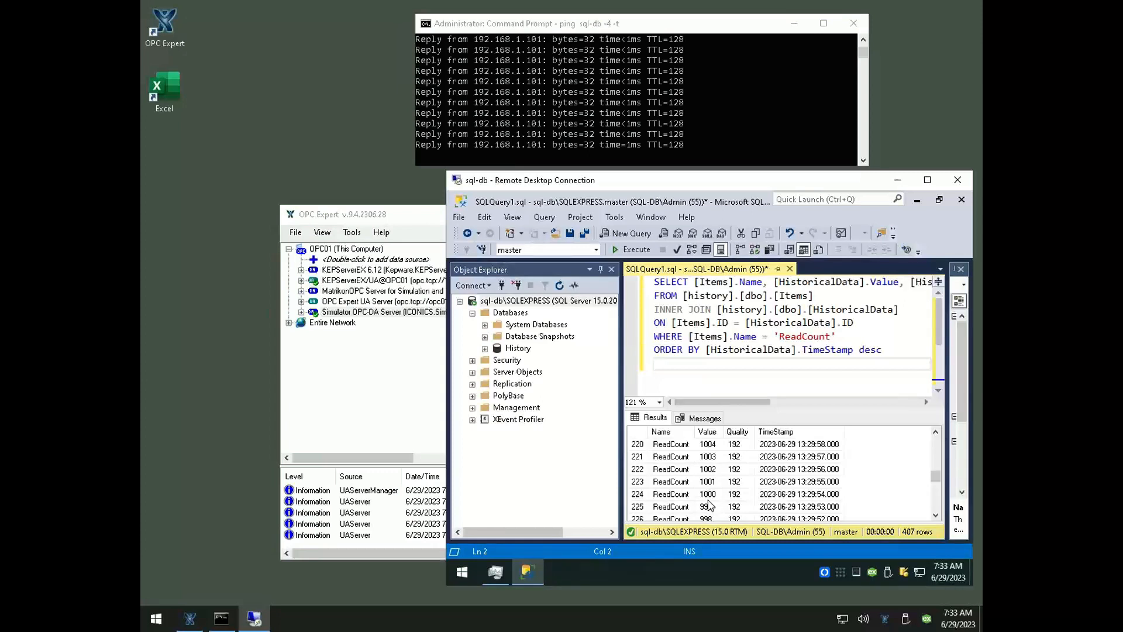
scroll(709, 505, "down", 1)
scroll(709, 504, "up", 2)
scroll(710, 504, "up", 7)
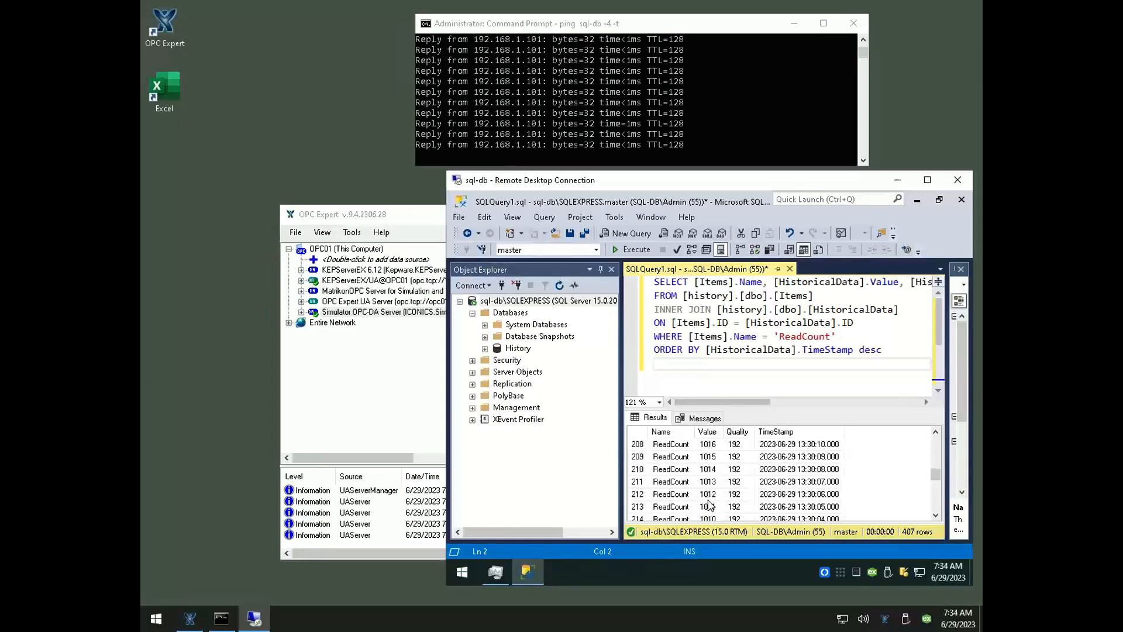
scroll(709, 504, "up", 11)
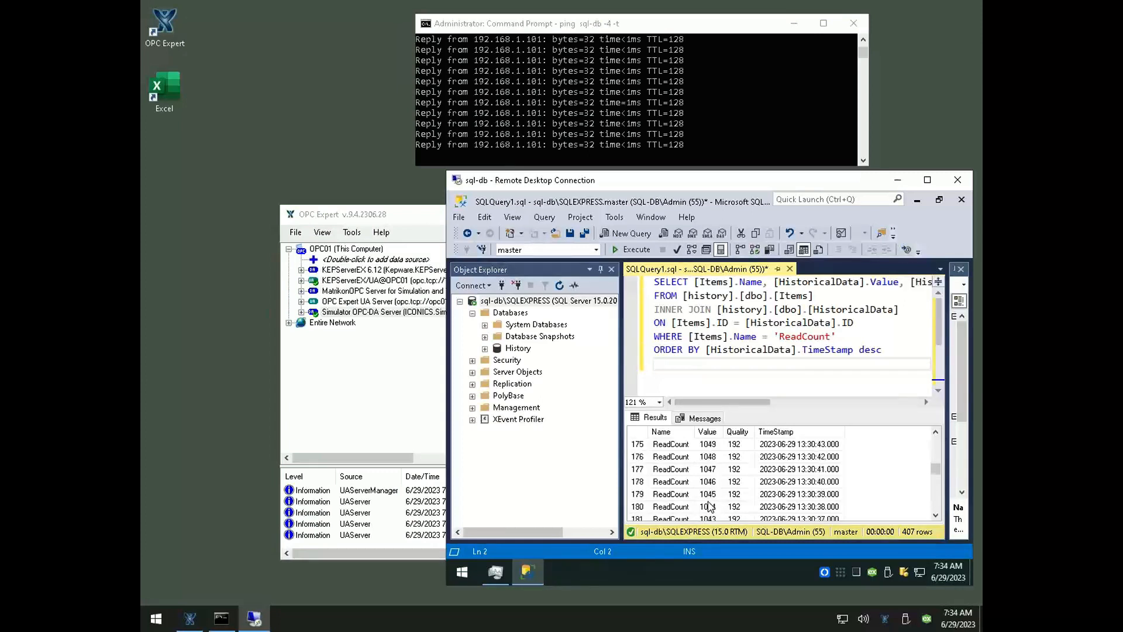
scroll(709, 504, "up", 14)
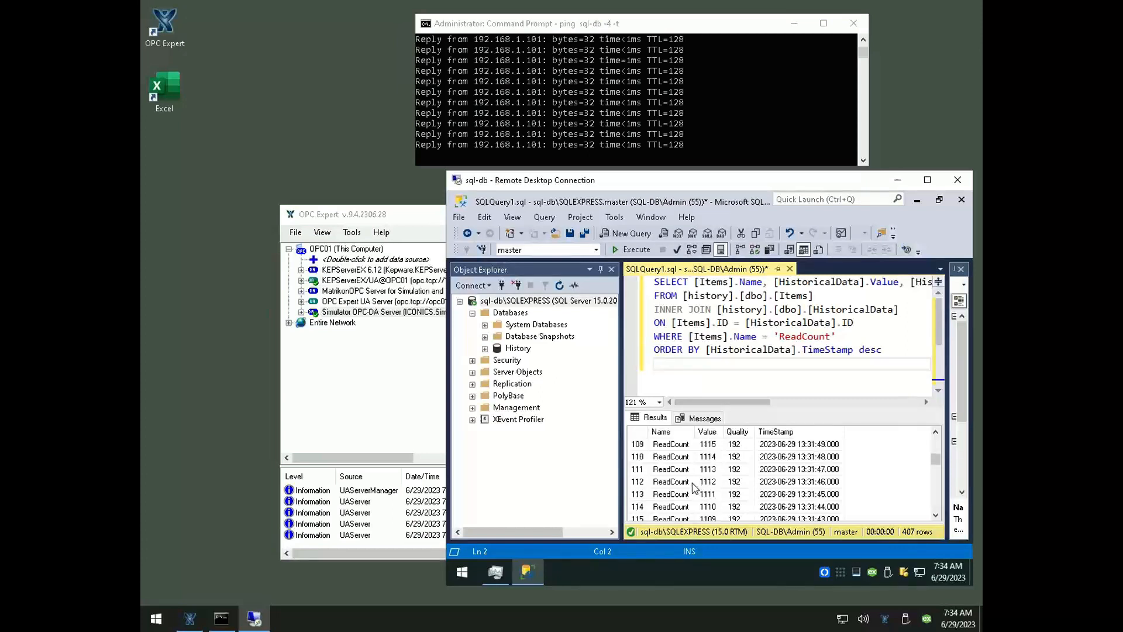
scroll(696, 489, "up", 4)
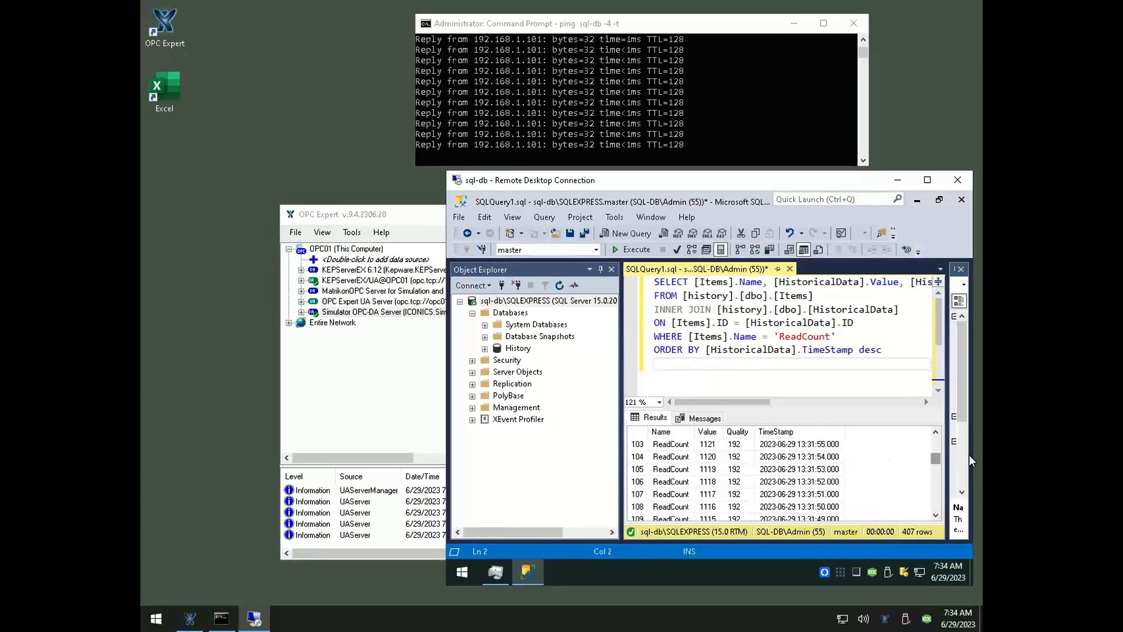
left_click_drag(935, 458, 934, 437)
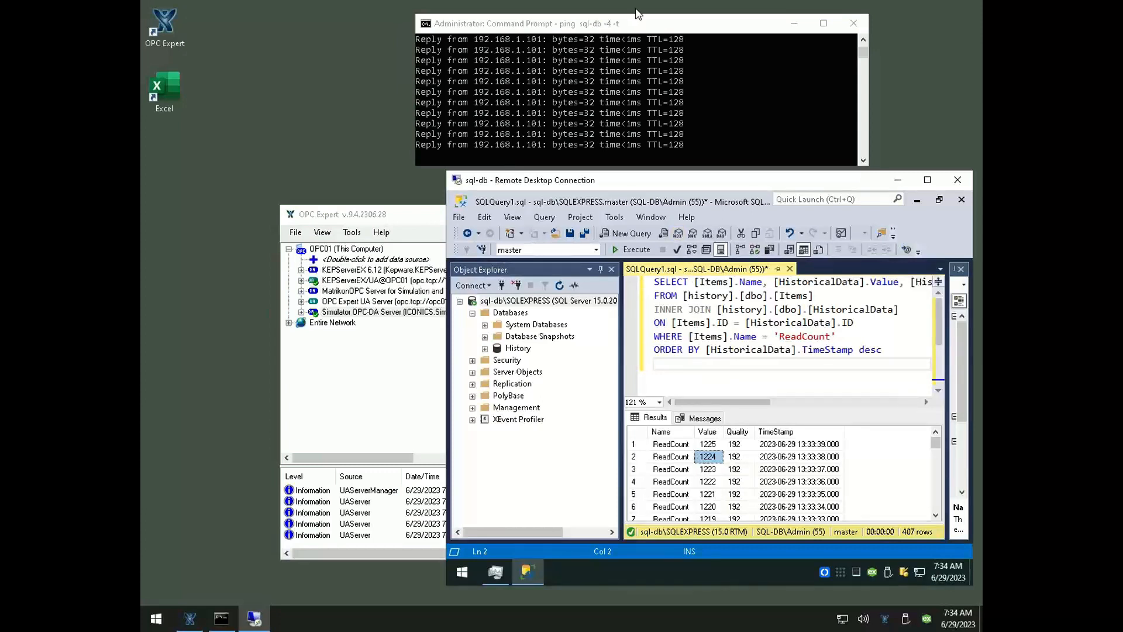
Switch to PowerPoint to review the OPC-to-SQL-Server data flow slide, and return to Management Studio
mouse_move(639, 3)
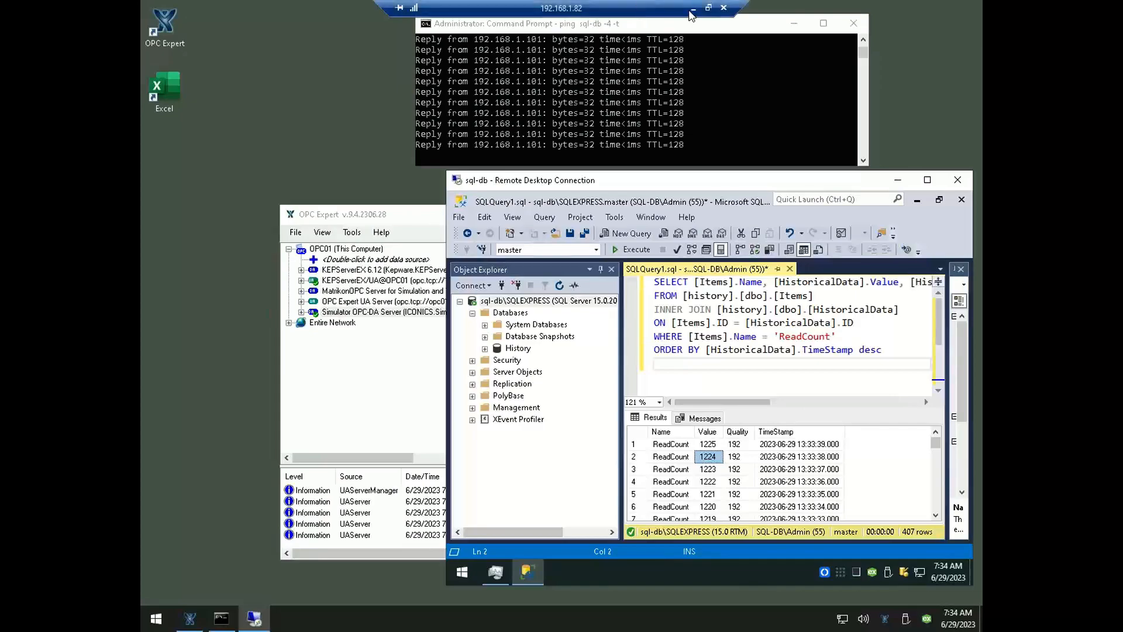
left_click(692, 10)
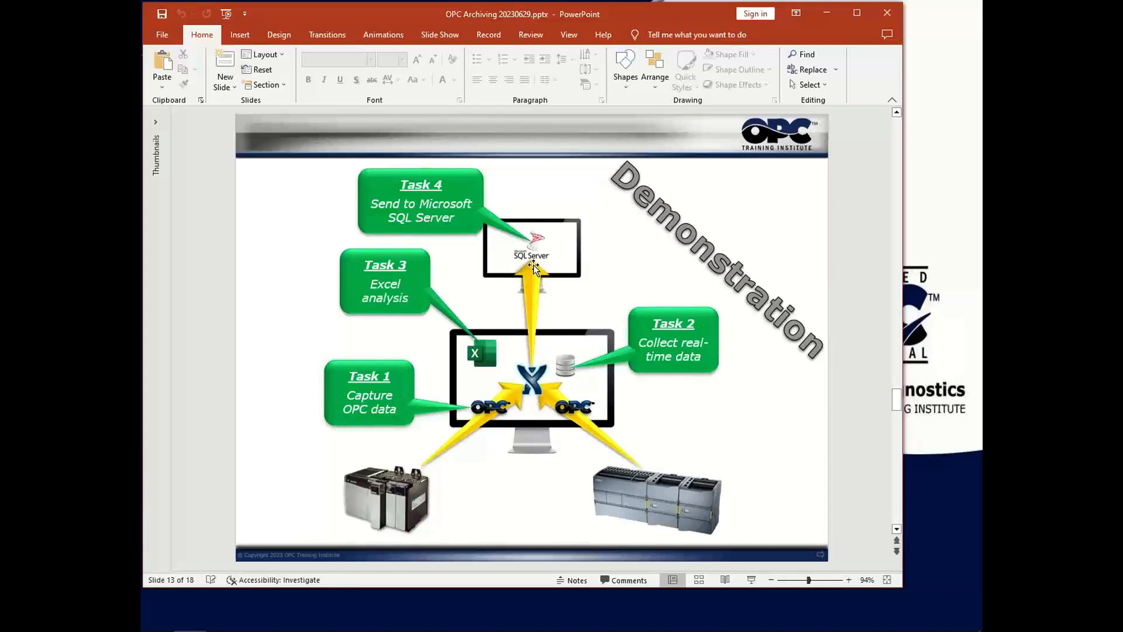
mouse_move(939, 620)
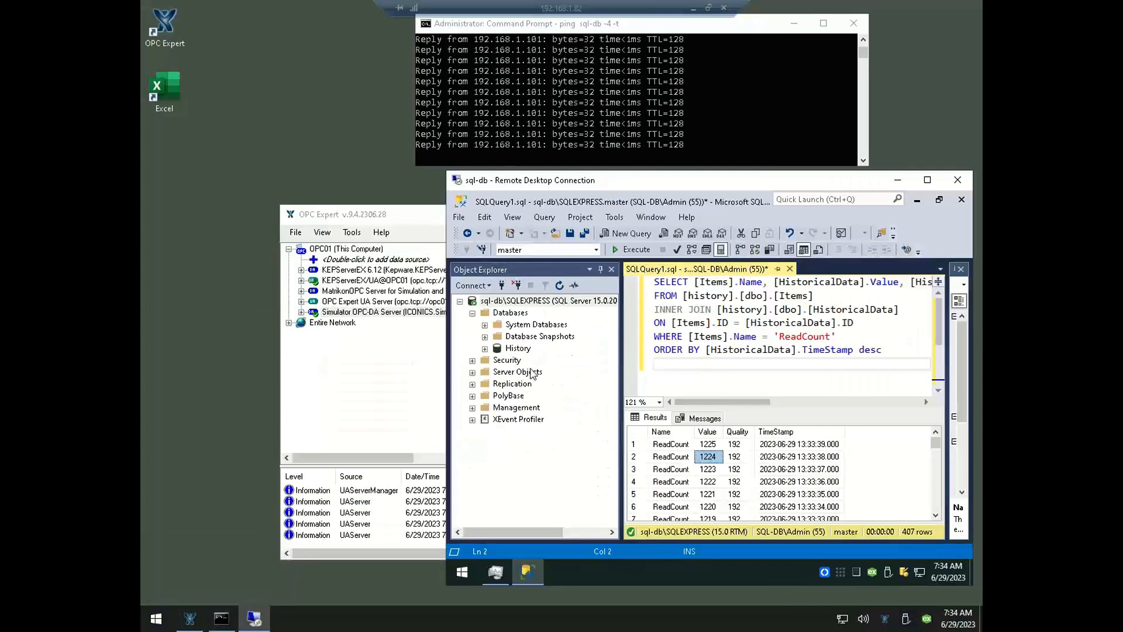
Expand the History database and rerun the ReadCount query several times to refresh its results
left_click(485, 348)
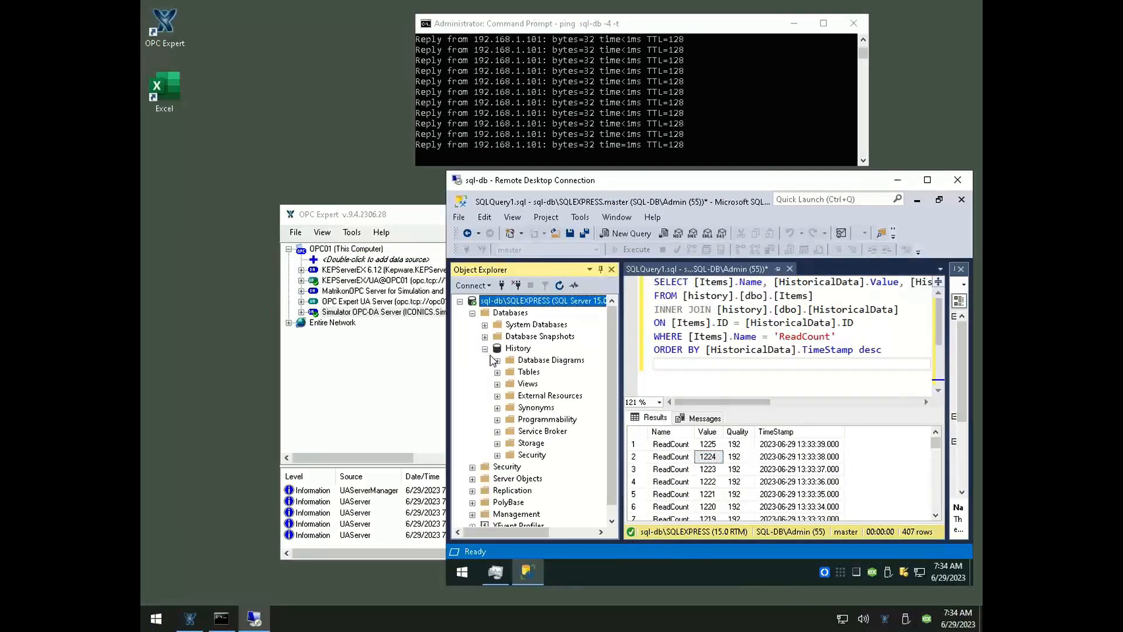
left_click(700, 377)
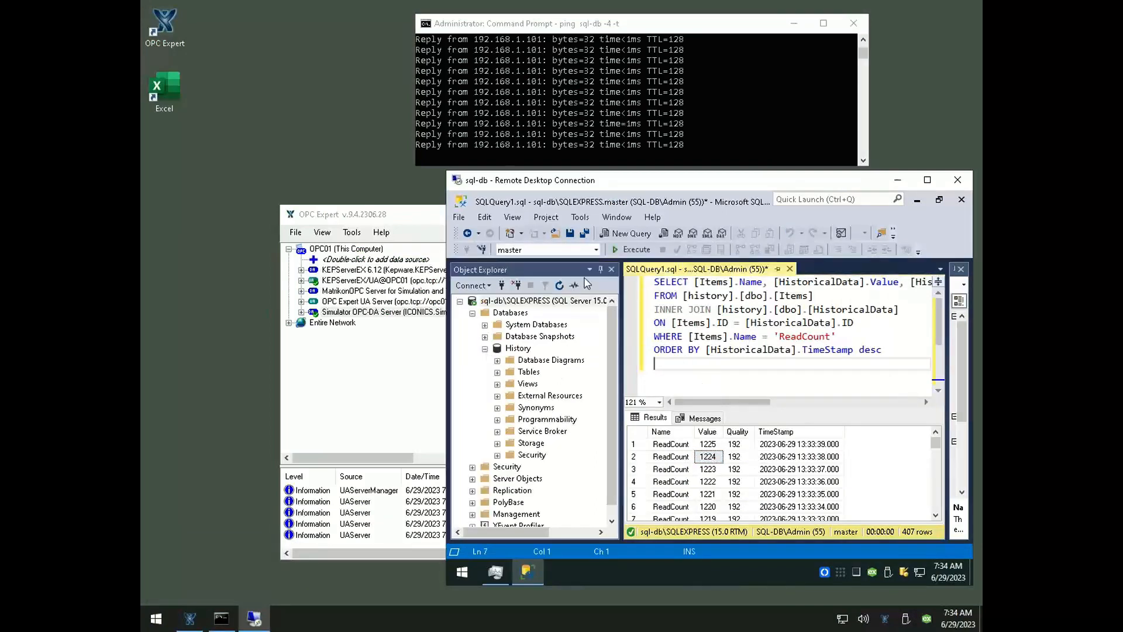
left_click(629, 252)
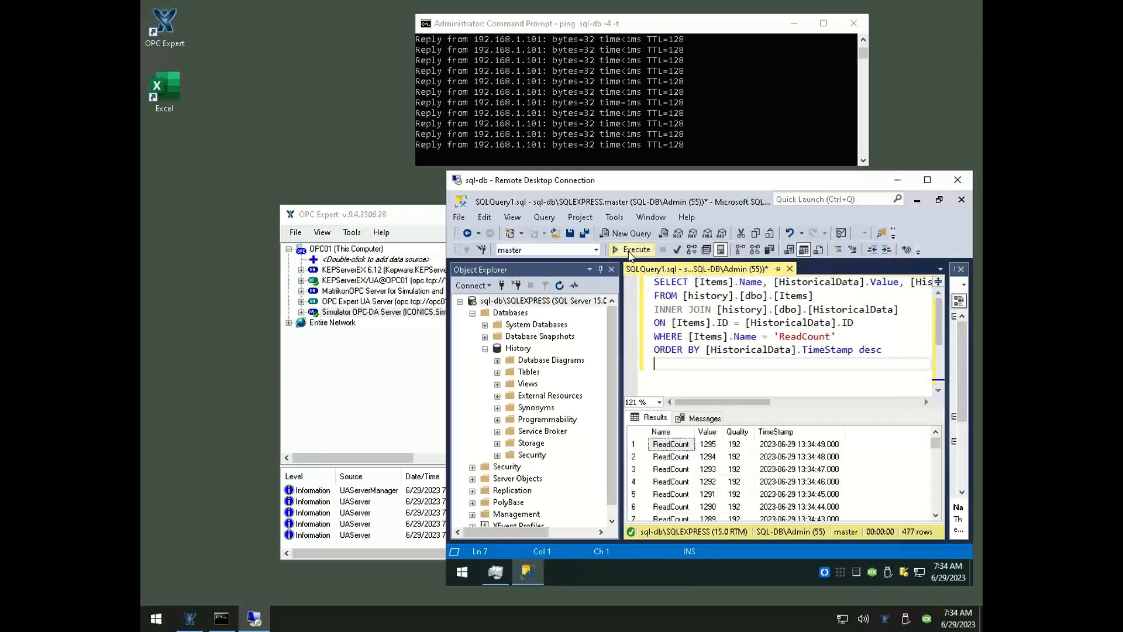
left_click(629, 252)
left_click(629, 252)
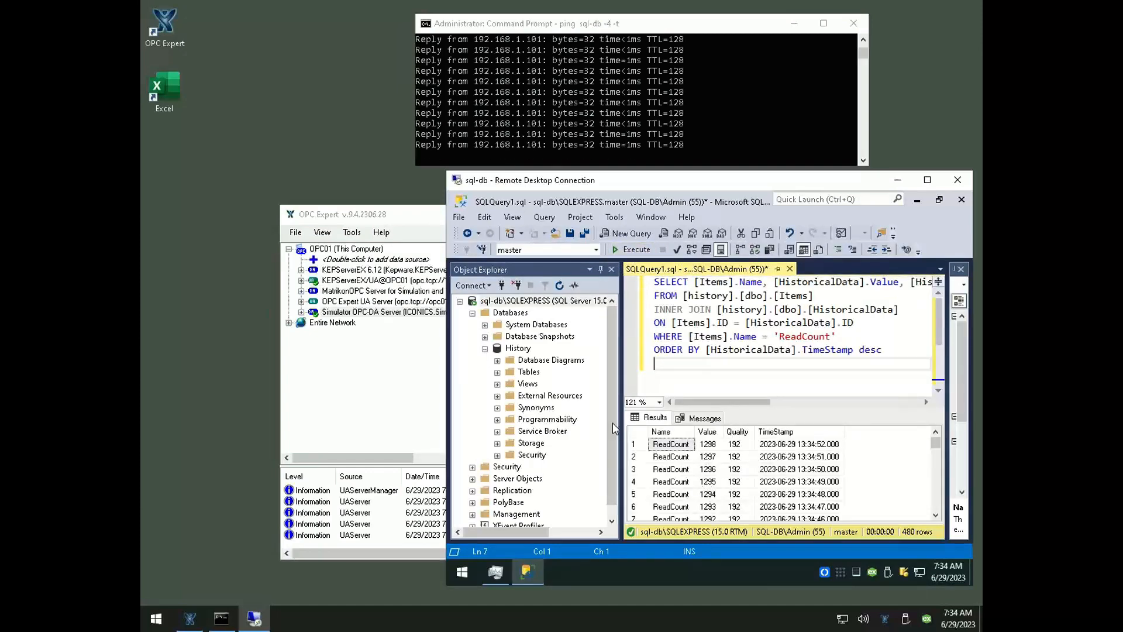
Expand the History database's tables and open the top 200 rows of dbo.Items for editing
left_click(497, 373)
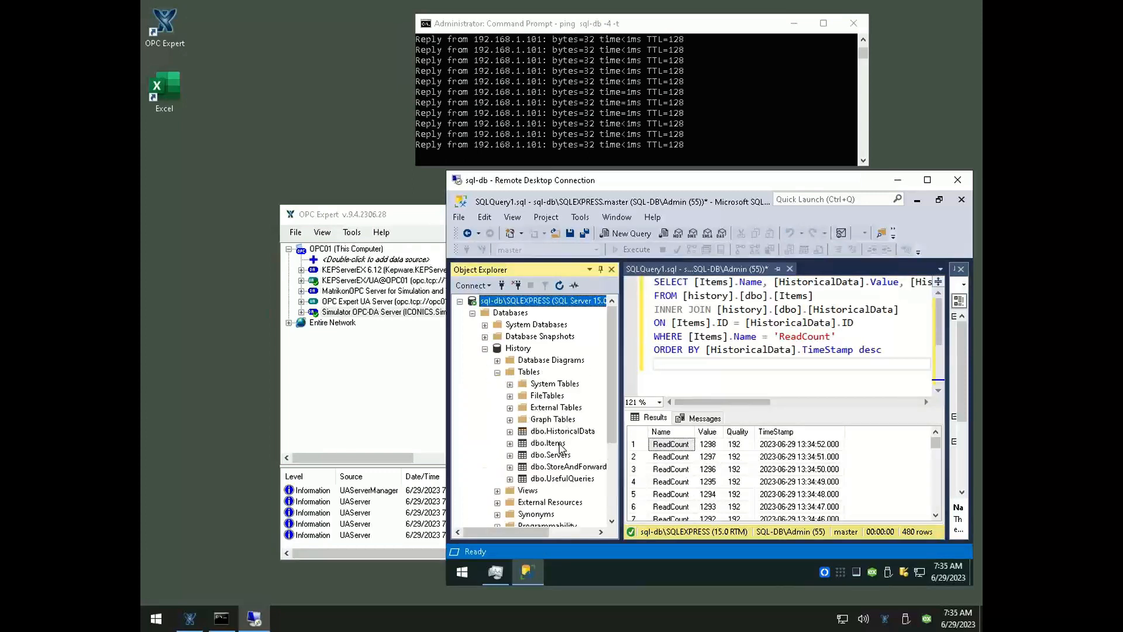
right_click(561, 444)
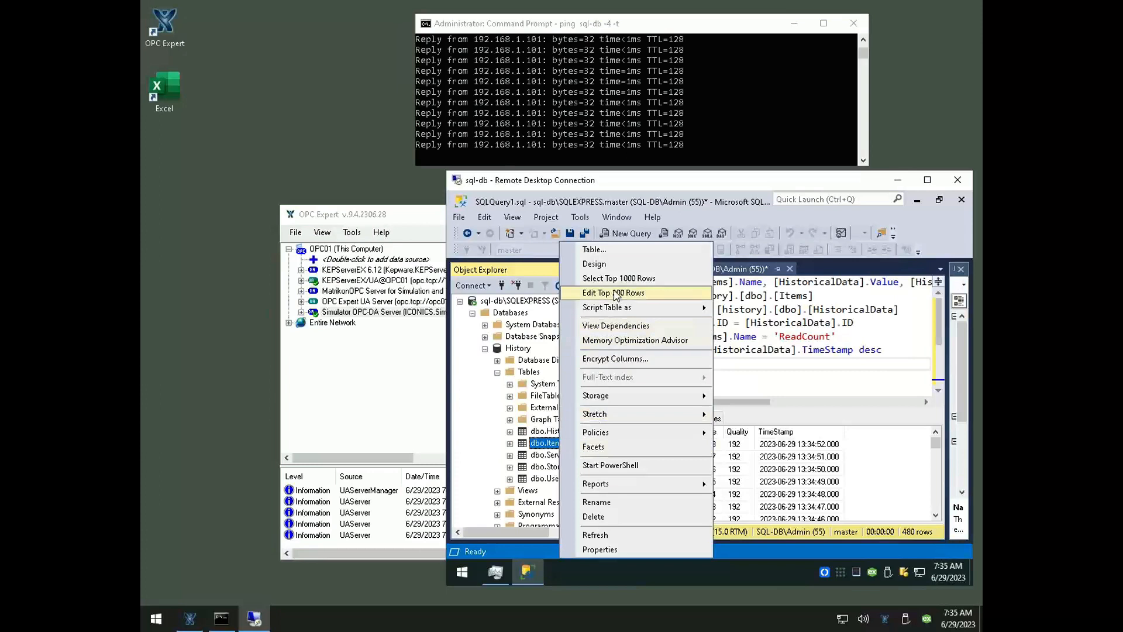
left_click(614, 288)
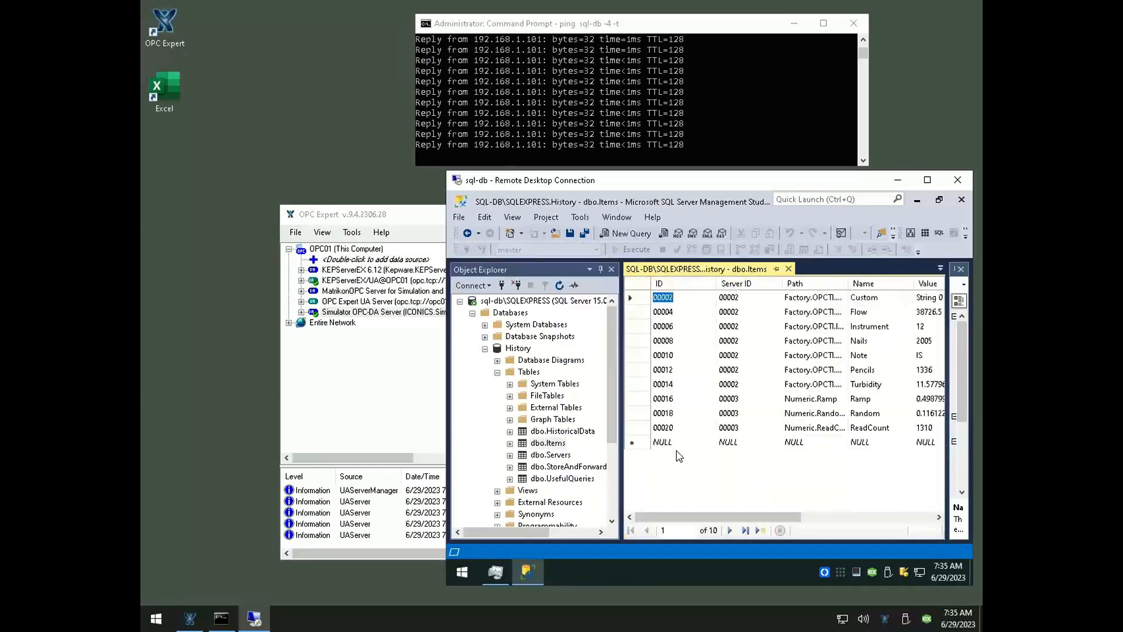
Query the top 1000 rows of the dbo.Items table and rerun the query several times to refresh the item values
right_click(541, 444)
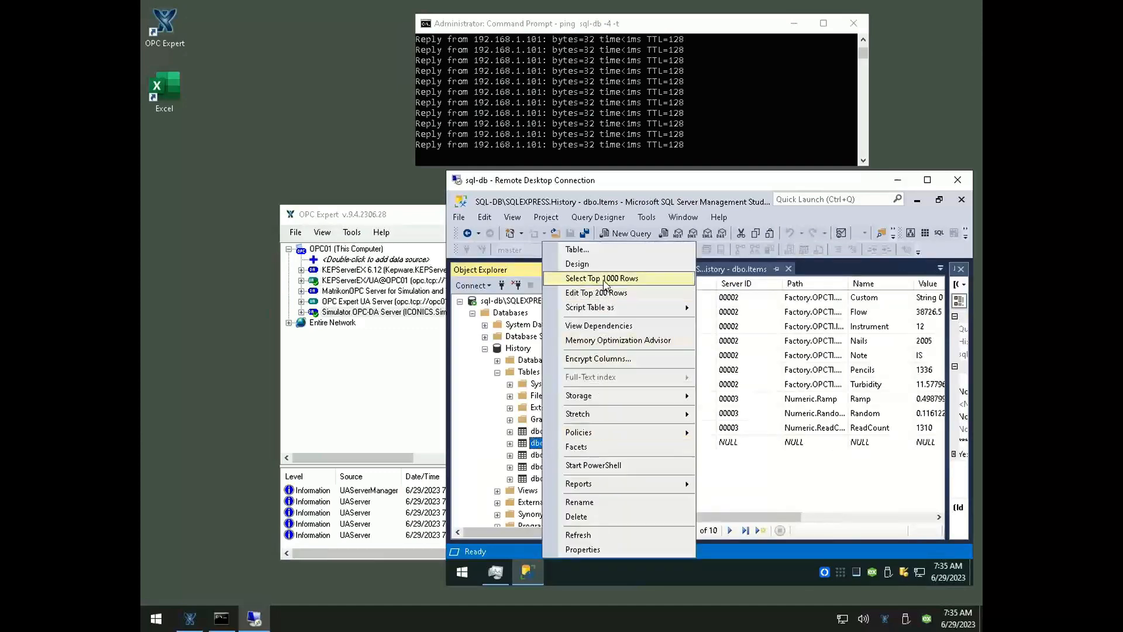
left_click(604, 278)
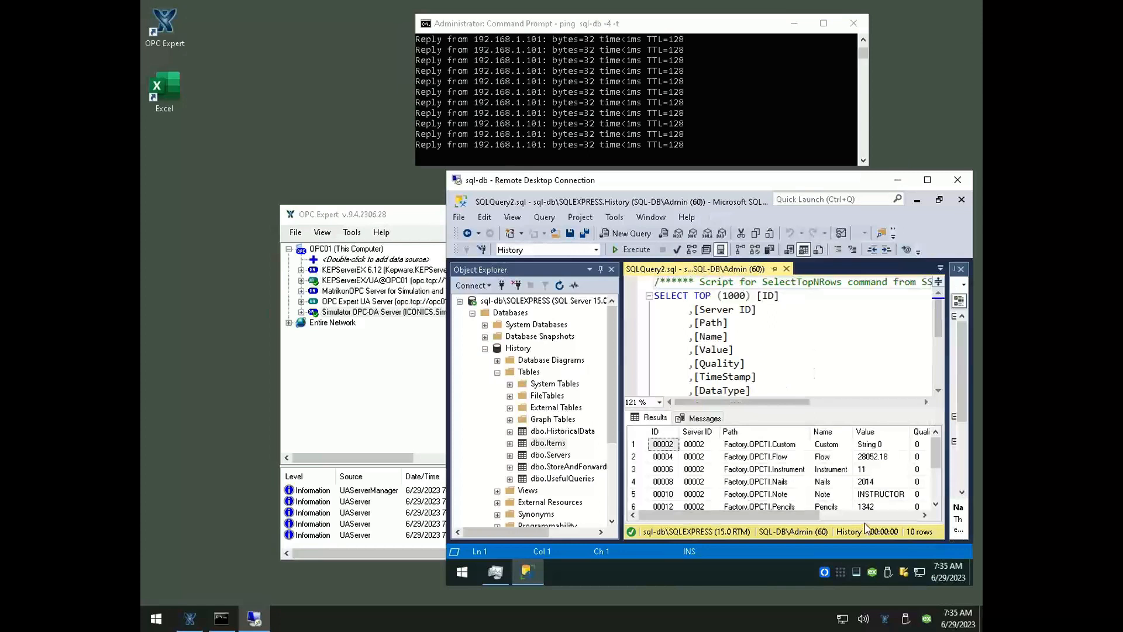
left_click(632, 252)
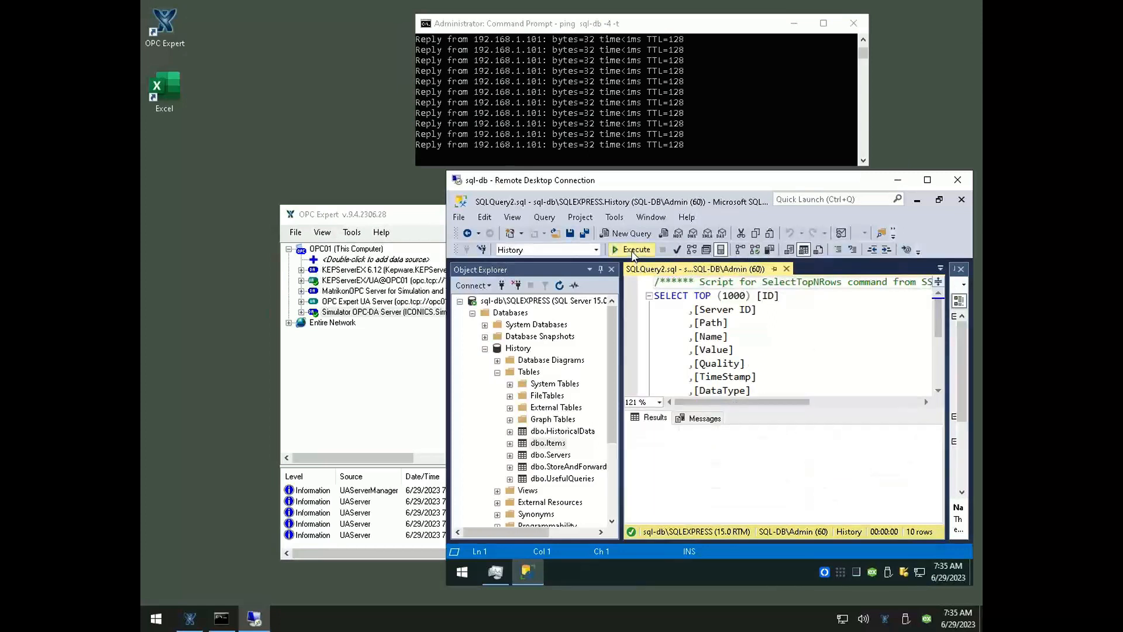
left_click(632, 252)
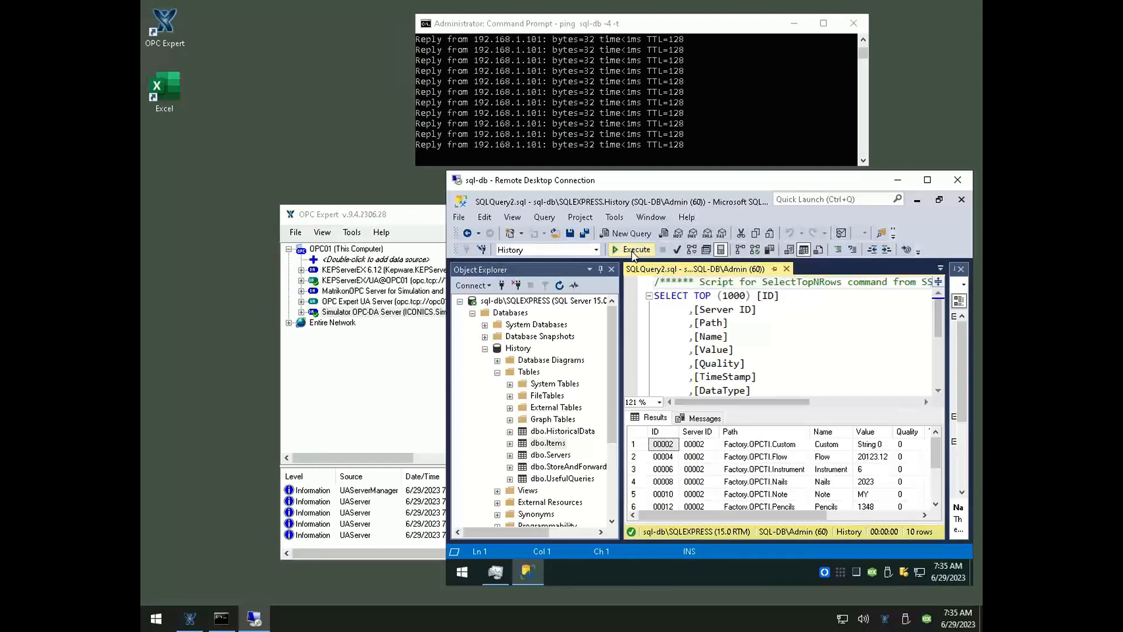
left_click(631, 251)
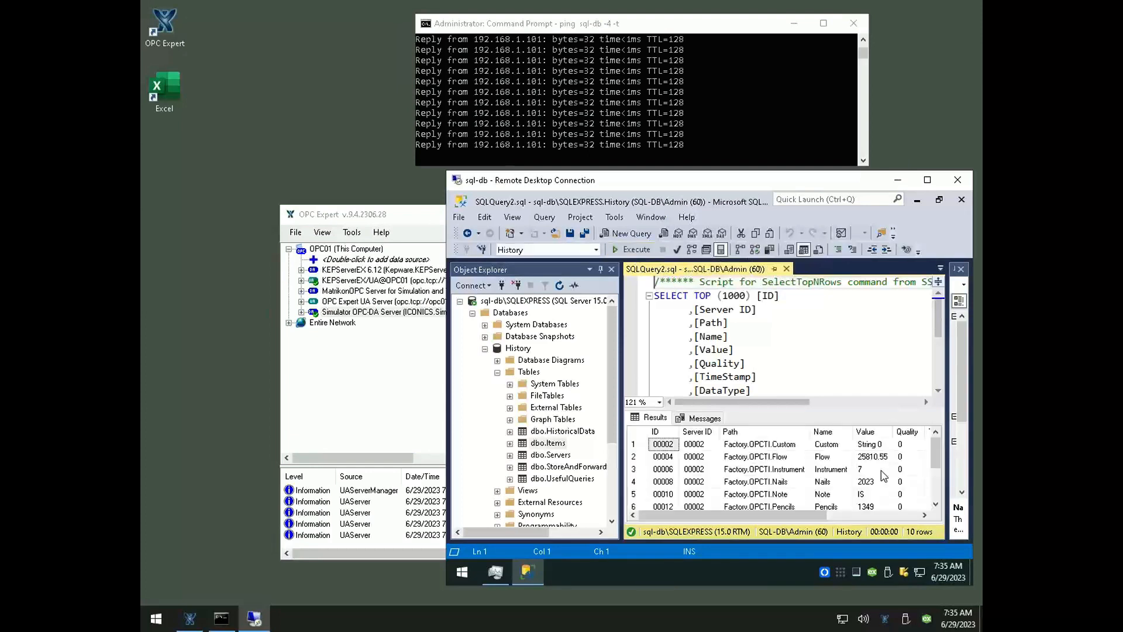
left_click(633, 251)
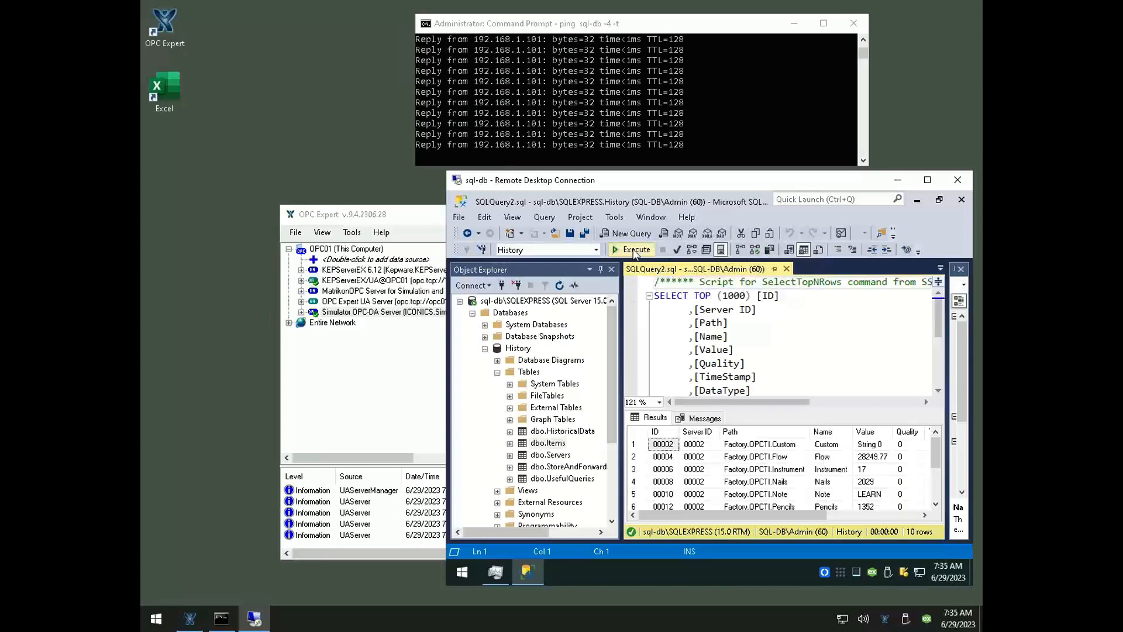
Rerun the dbo.Items query and inspect the current values of the Nails and Instrument items
left_click(634, 250)
left_click(866, 481)
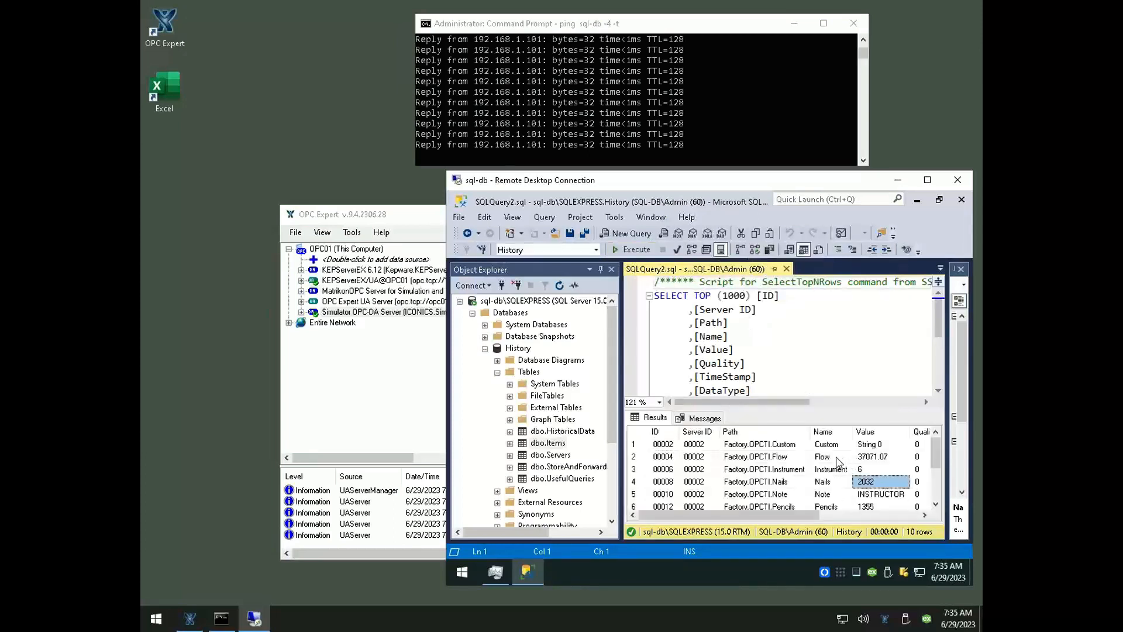
left_click(888, 468)
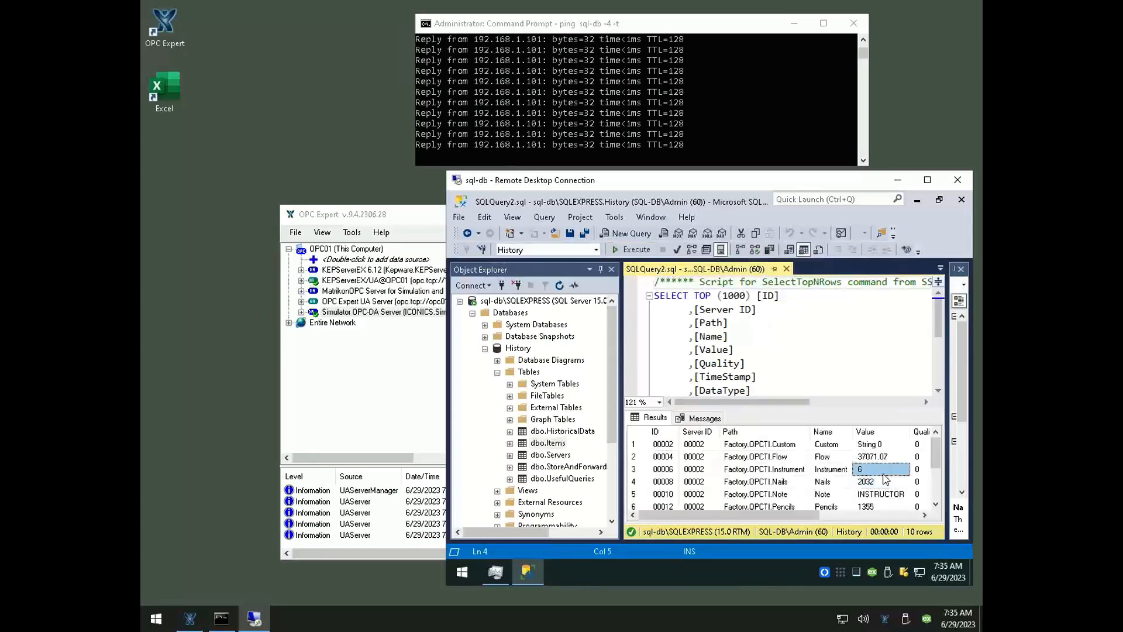
left_click(635, 250)
left_click(871, 471)
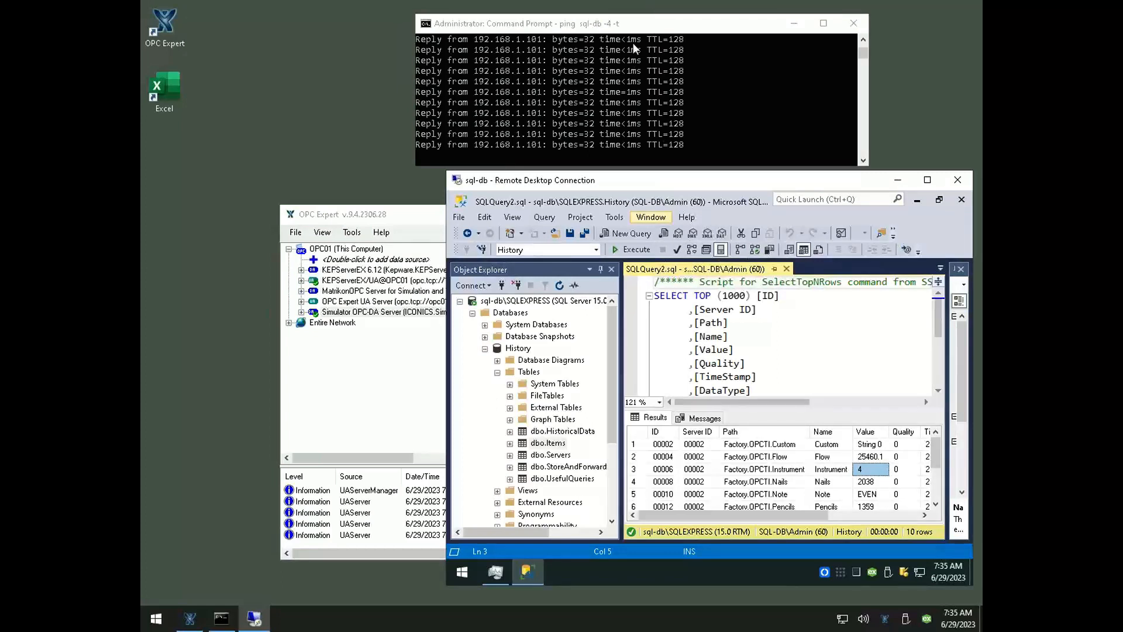
Switch to PowerPoint, present the Demonstration slide from the current slide, and advance its animations through the Task 4 callout
mouse_move(630, 3)
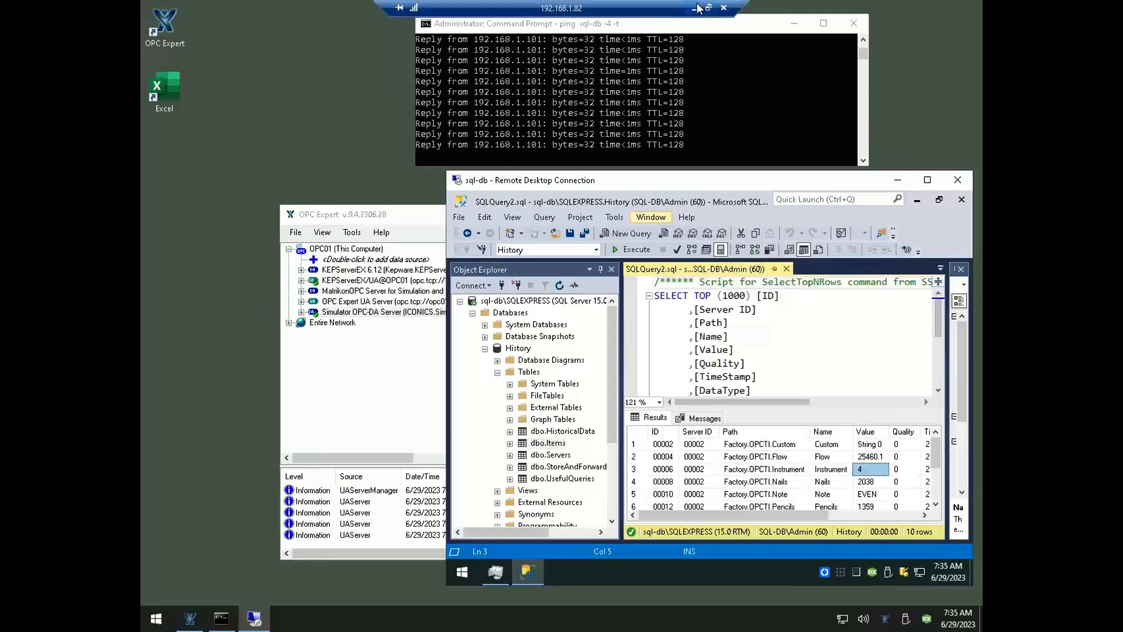
left_click(695, 8)
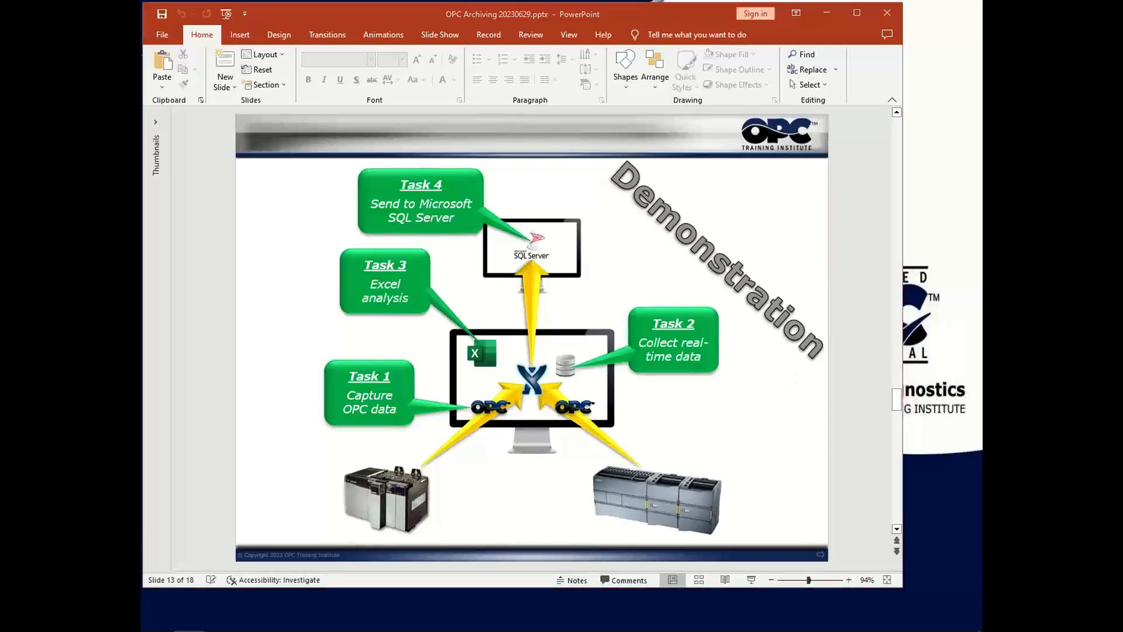
key("shift+F5")
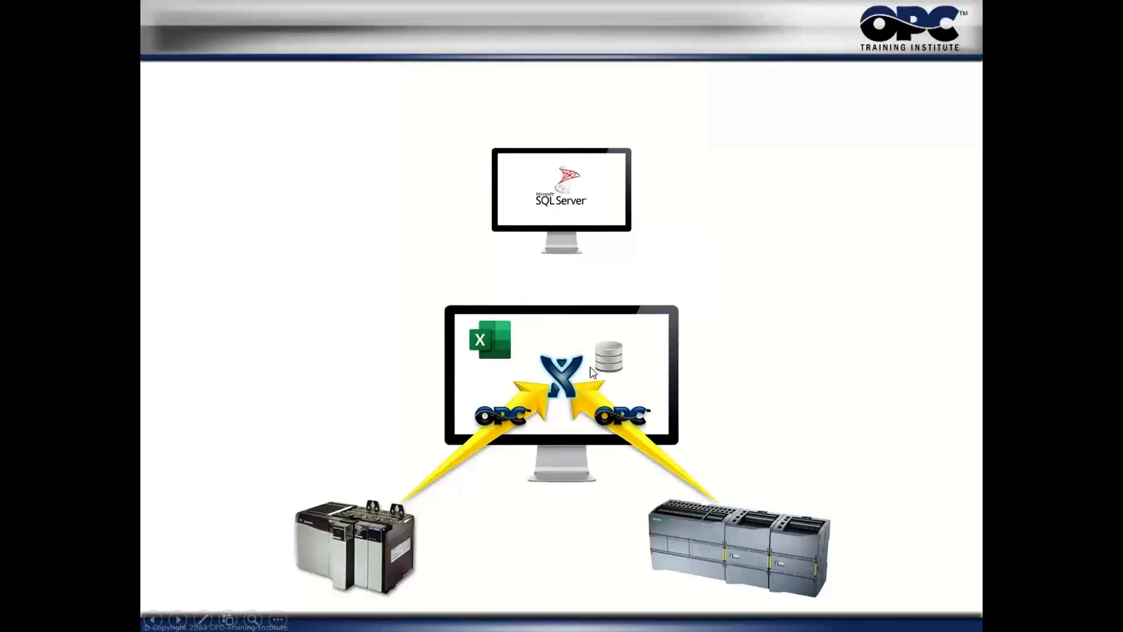
left_click(563, 390)
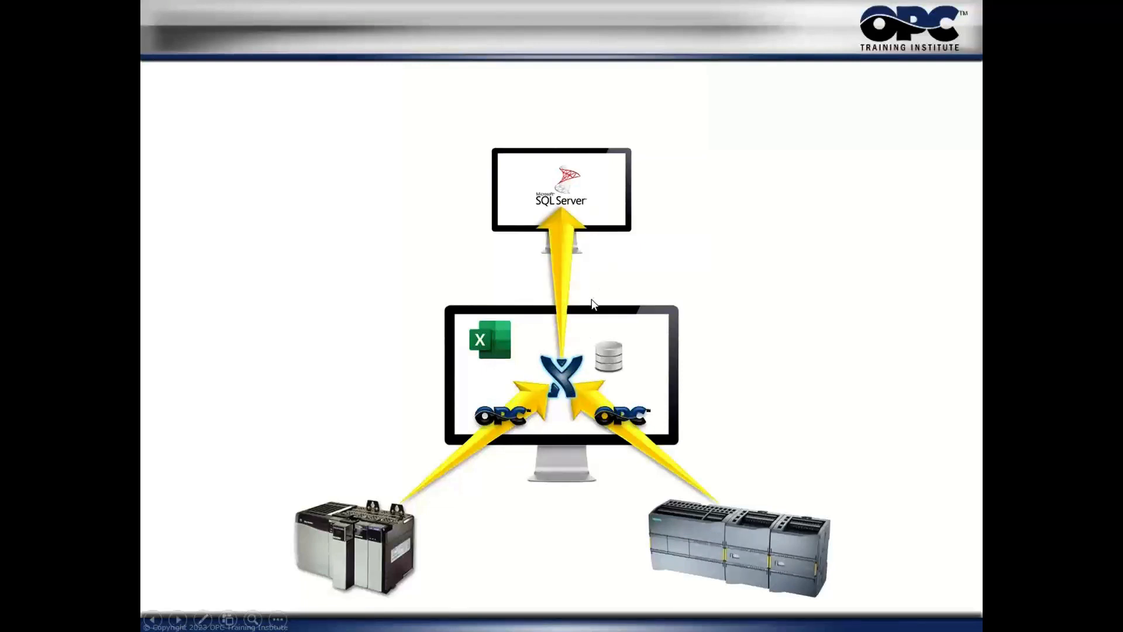
left_click(566, 342)
left_click(566, 342)
left_click(566, 343)
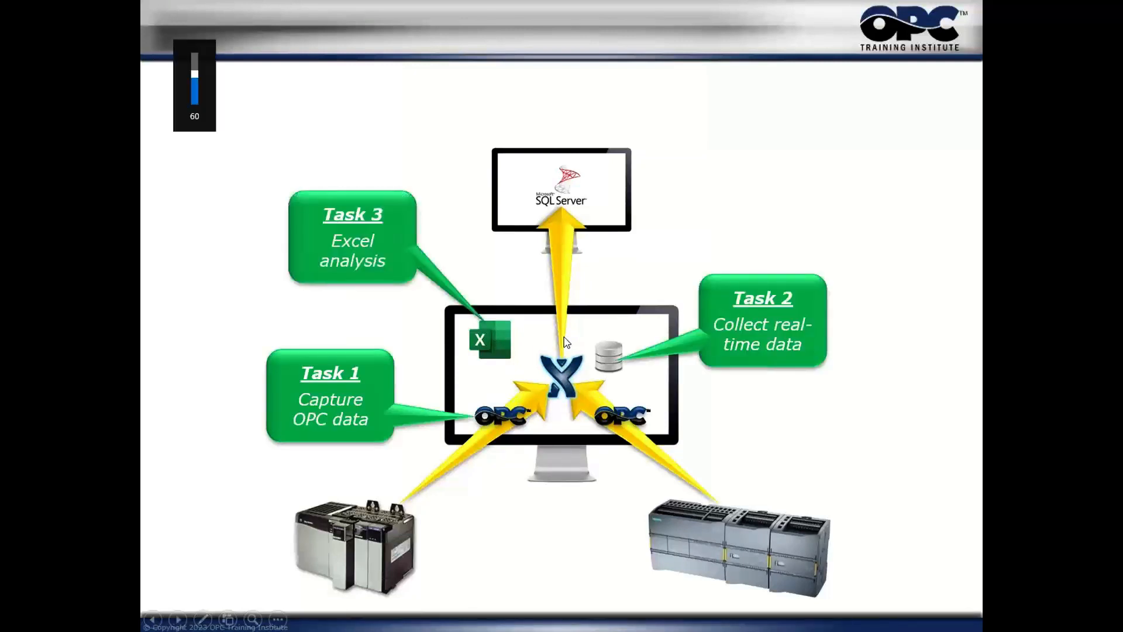
left_click(566, 342)
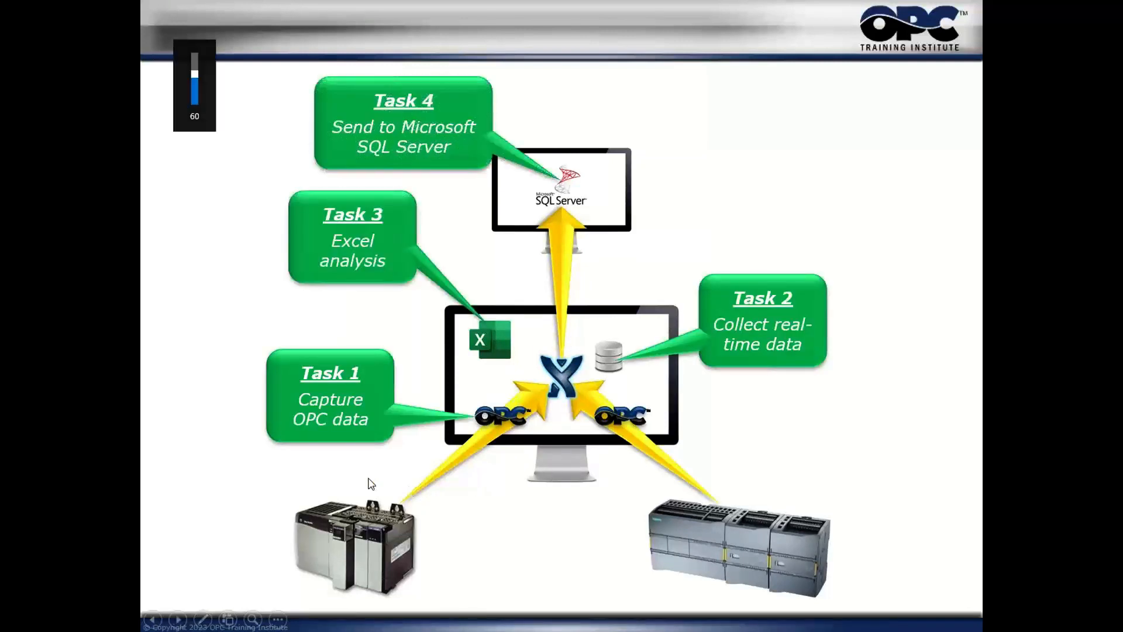